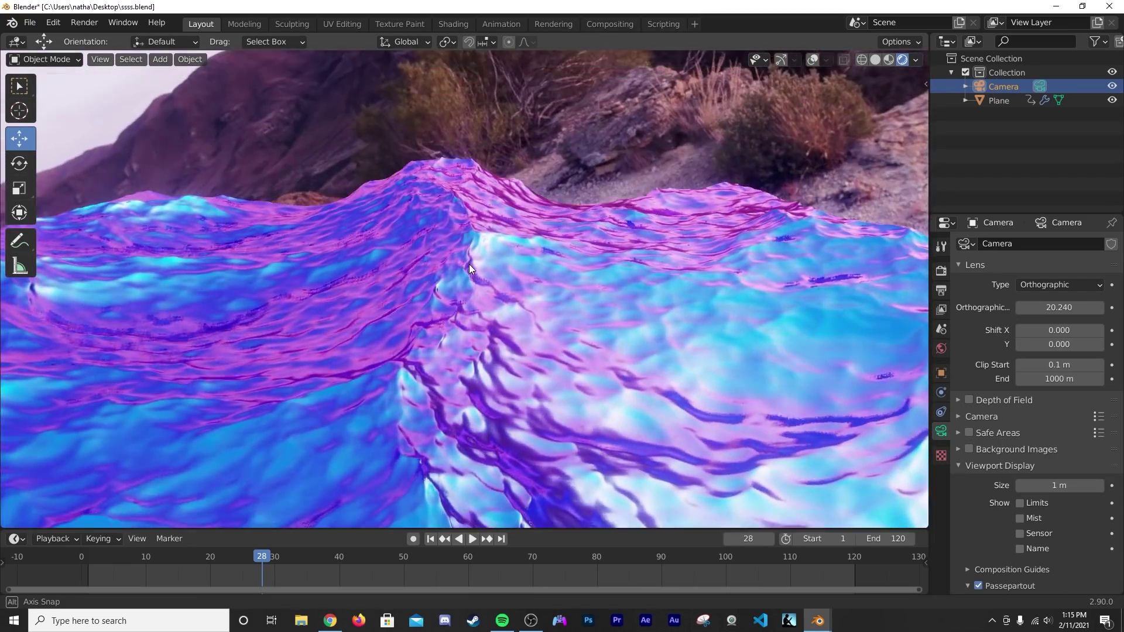
- Start a new empty General scene in place of the open ocean file
{"action": "middle_click_drag", "start_coordinate": [634, 398], "coordinate": [514, 361]}
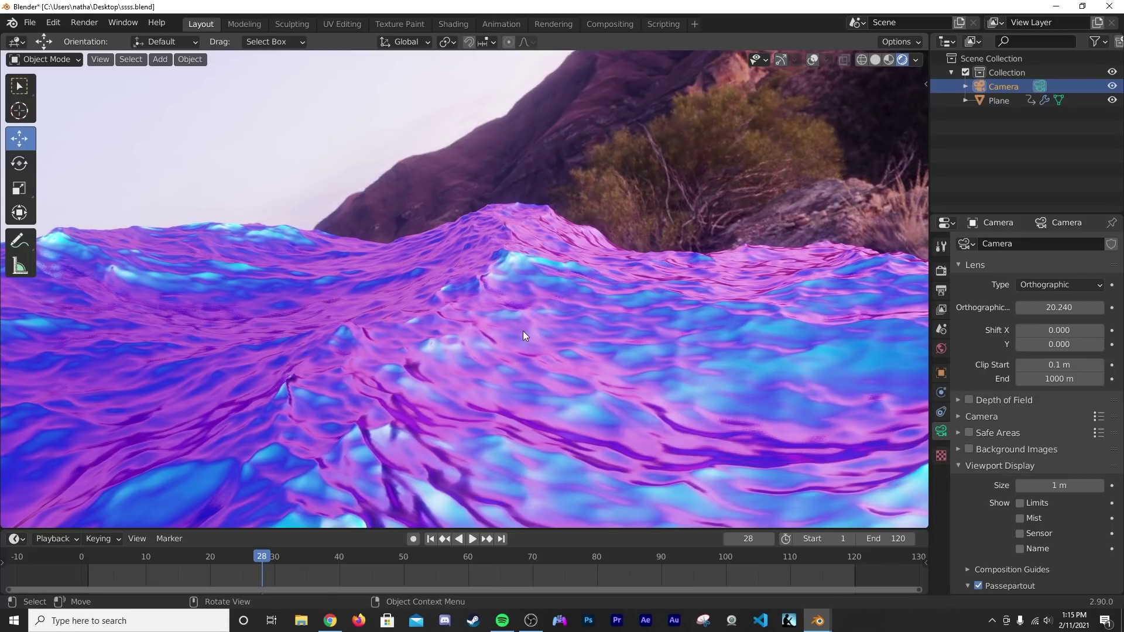
{"action": "middle_click_drag", "start_coordinate": [522, 331], "coordinate": [530, 342]}
{"action": "left_click", "coordinate": [30, 23]}
{"action": "mouse_move", "coordinate": [64, 36]}
{"action": "left_click", "coordinate": [178, 37]}
{"action": "left_click", "coordinate": [561, 340]}
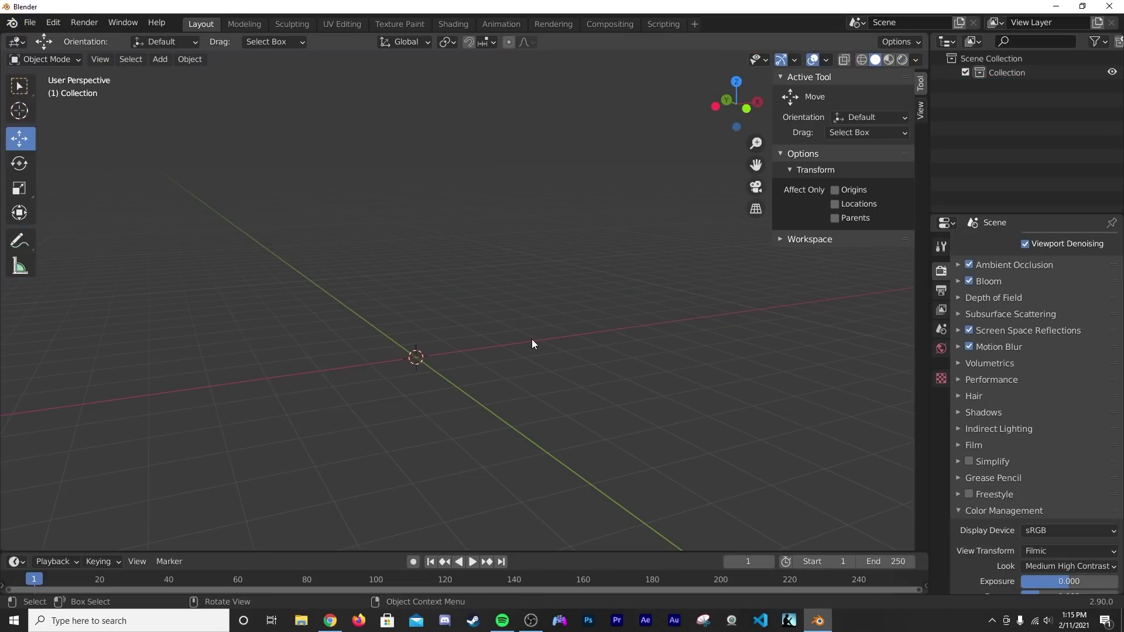
- Add a plane mesh at the world origin of the empty scene
{"action": "key", "text": "shift+a"}
{"action": "mouse_move", "coordinate": [536, 322]}
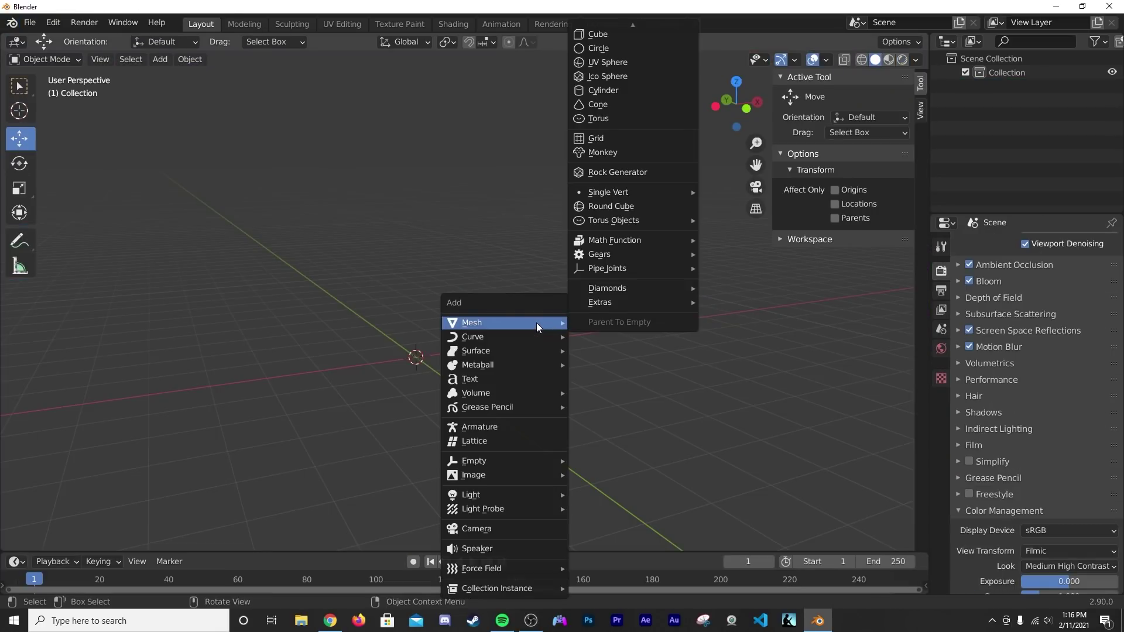
{"action": "left_click", "coordinate": [614, 30]}
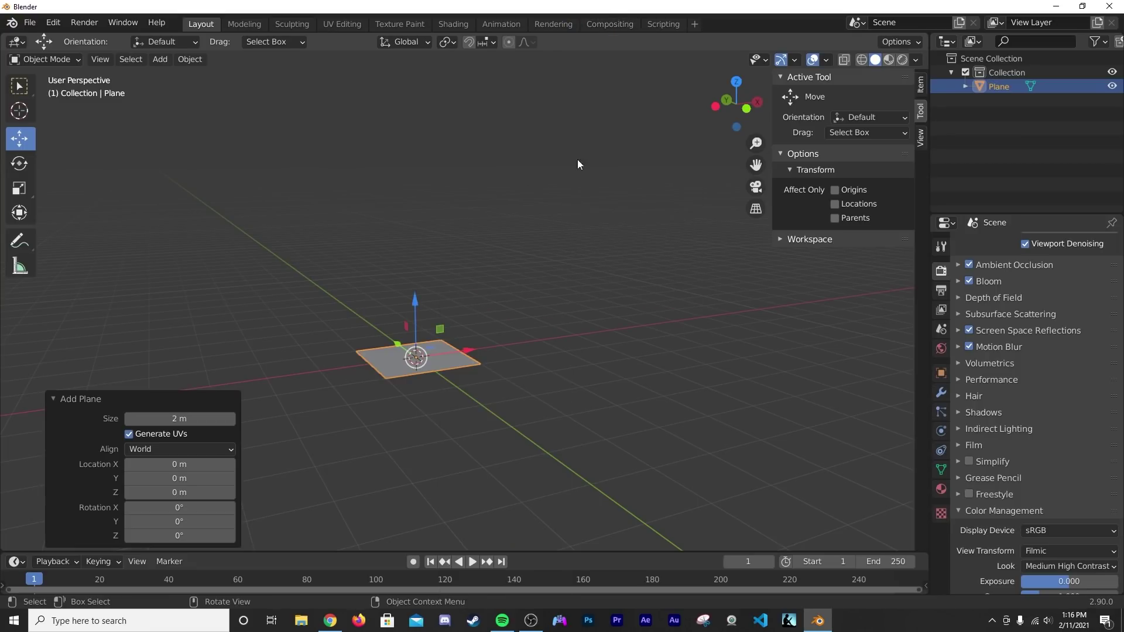
- Add an Ocean modifier to the plane
{"action": "left_click", "coordinate": [942, 393]}
{"action": "left_click", "coordinate": [1034, 244]}
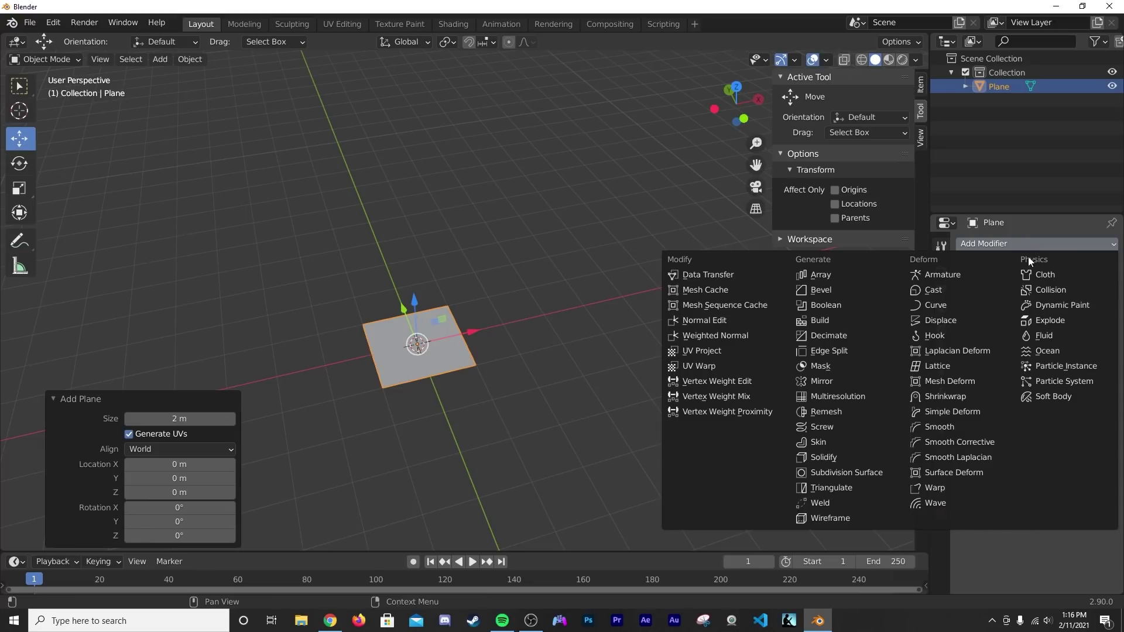
{"action": "left_click", "coordinate": [1048, 351]}
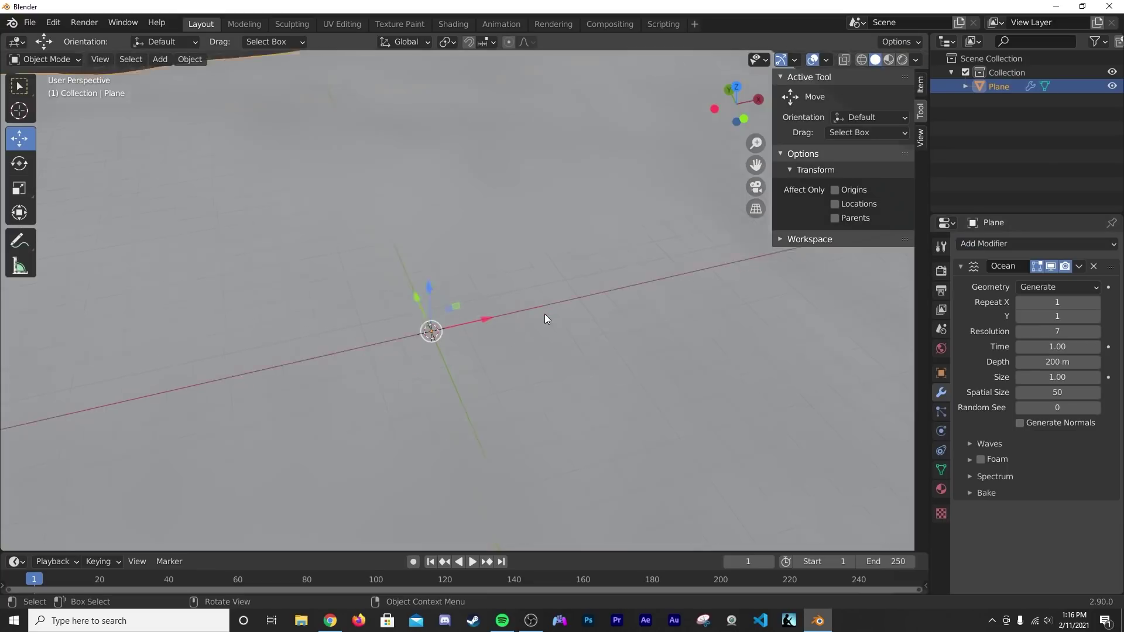
{"action": "middle_click_drag", "start_coordinate": [526, 283], "coordinate": [527, 309]}
{"action": "scroll", "coordinate": [524, 286], "scroll_direction": "up", "scroll_amount": 3}
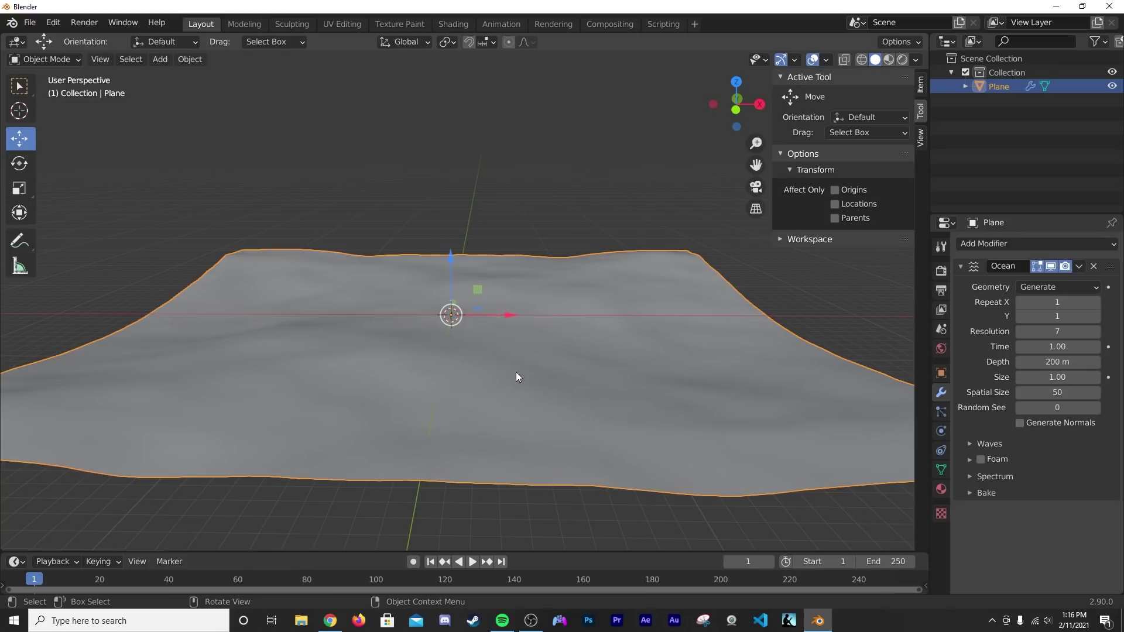
{"action": "left_click_drag", "start_coordinate": [1054, 346], "coordinate": [1107, 347]}
{"action": "key", "text": "Escape"}
{"action": "key", "text": "ctrl+z"}
{"action": "key", "text": "ctrl+shift+z"}
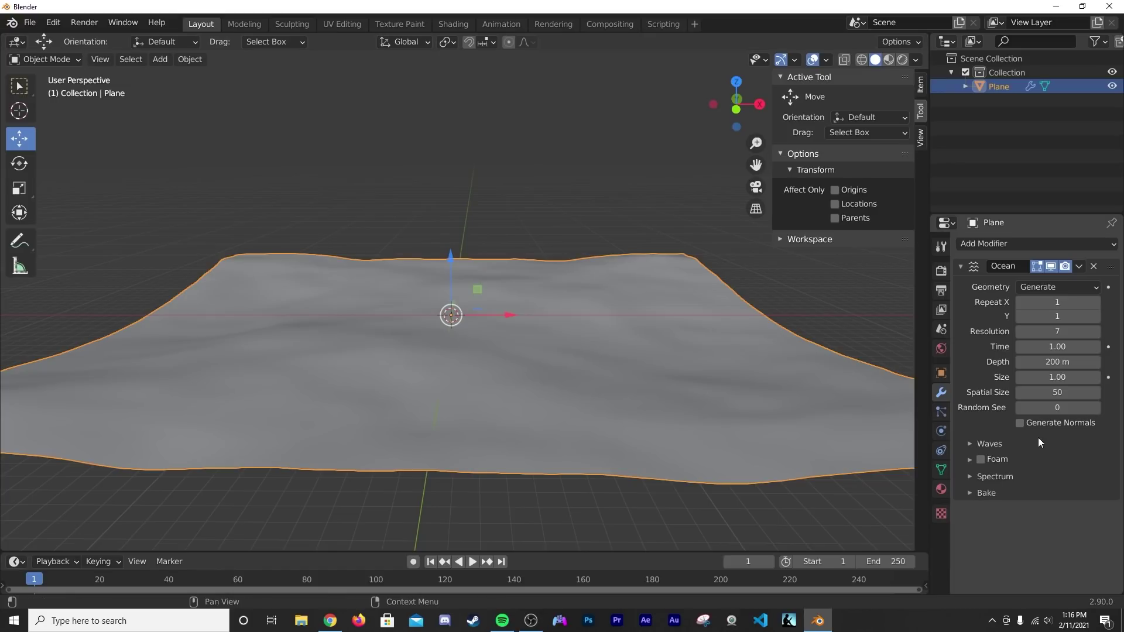
- Set the Ocean modifier's spatial size to 35, its resolution to 18 and its time to about 4.76
{"action": "double_click", "coordinate": [1076, 399]}
{"action": "key", "text": "Return"}
{"action": "double_click", "coordinate": [1059, 332]}
{"action": "key", "text": "Return"}
{"action": "middle_click_drag", "start_coordinate": [607, 301], "coordinate": [467, 317]}
{"action": "left_click_drag", "start_coordinate": [1077, 347], "coordinate": [1101, 346]}
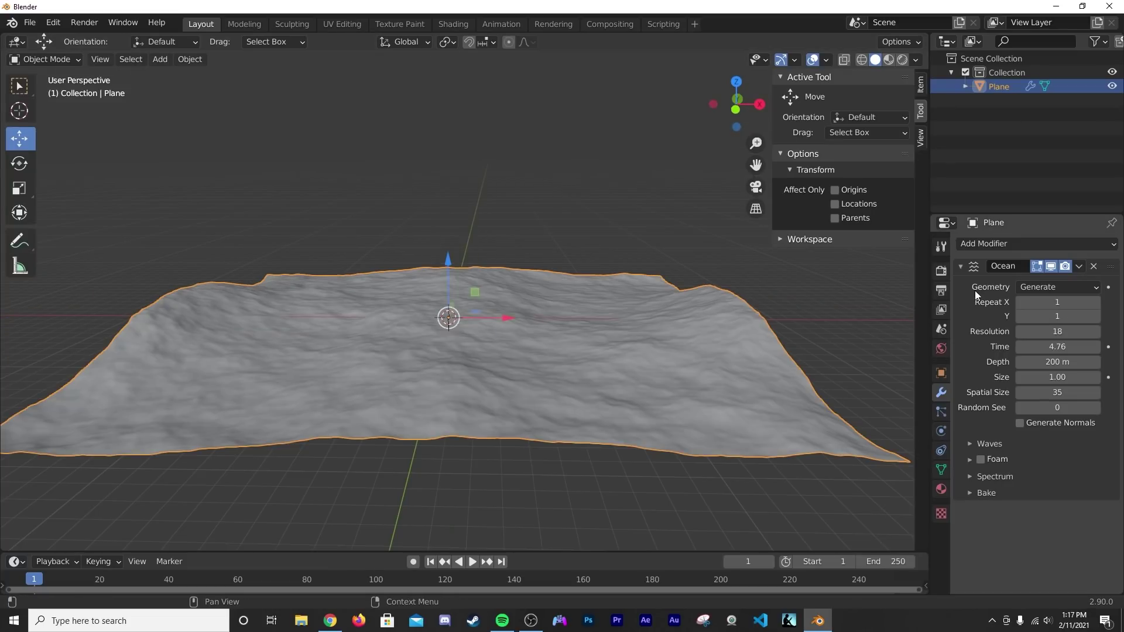
- Set the wave scale of the Ocean modifier to 3
{"action": "left_click", "coordinate": [1001, 443]}
{"action": "double_click", "coordinate": [1064, 464]}
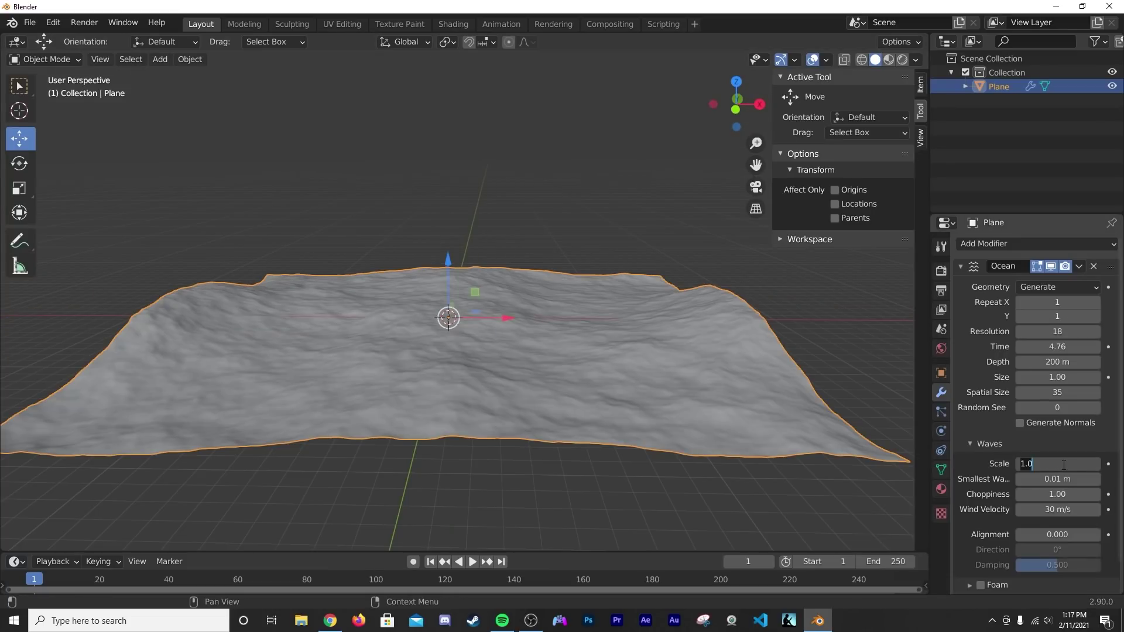
{"action": "type", "text": "3"}
{"action": "key", "text": "Return"}
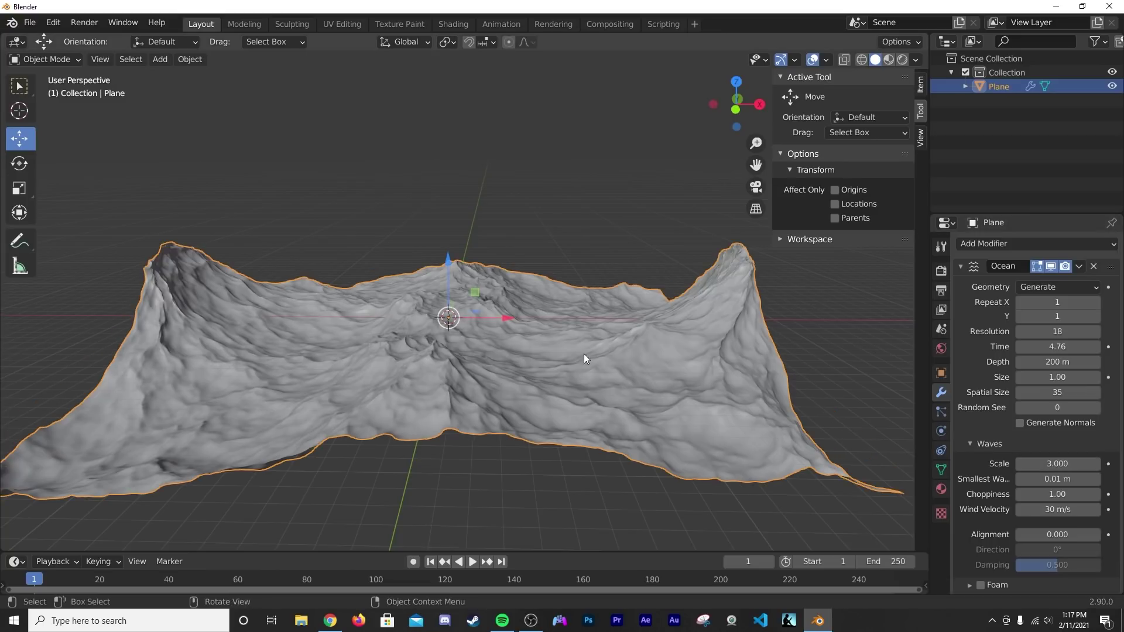
{"action": "scroll", "coordinate": [456, 356], "scroll_direction": "up", "scroll_amount": 4}
{"action": "middle_click_drag", "start_coordinate": [457, 357], "coordinate": [516, 363]}
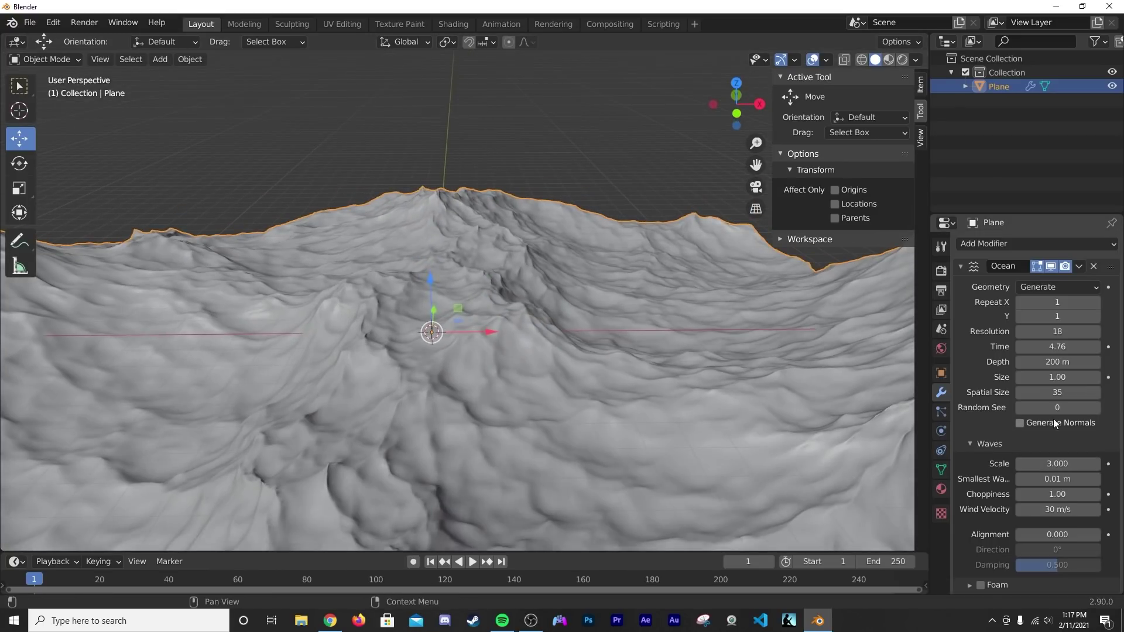
- Advance the Ocean modifier's time to about 8.83 for a different wave shape
{"action": "left_click_drag", "start_coordinate": [1057, 347], "coordinate": [1123, 347]}
{"action": "middle_click_drag", "start_coordinate": [698, 373], "coordinate": [472, 438]}
{"action": "scroll", "coordinate": [660, 409], "scroll_direction": "down", "scroll_amount": 5}
{"action": "scroll", "coordinate": [473, 438], "scroll_direction": "up", "scroll_amount": 5}
{"action": "scroll", "coordinate": [473, 438], "scroll_direction": "down", "scroll_amount": 6}
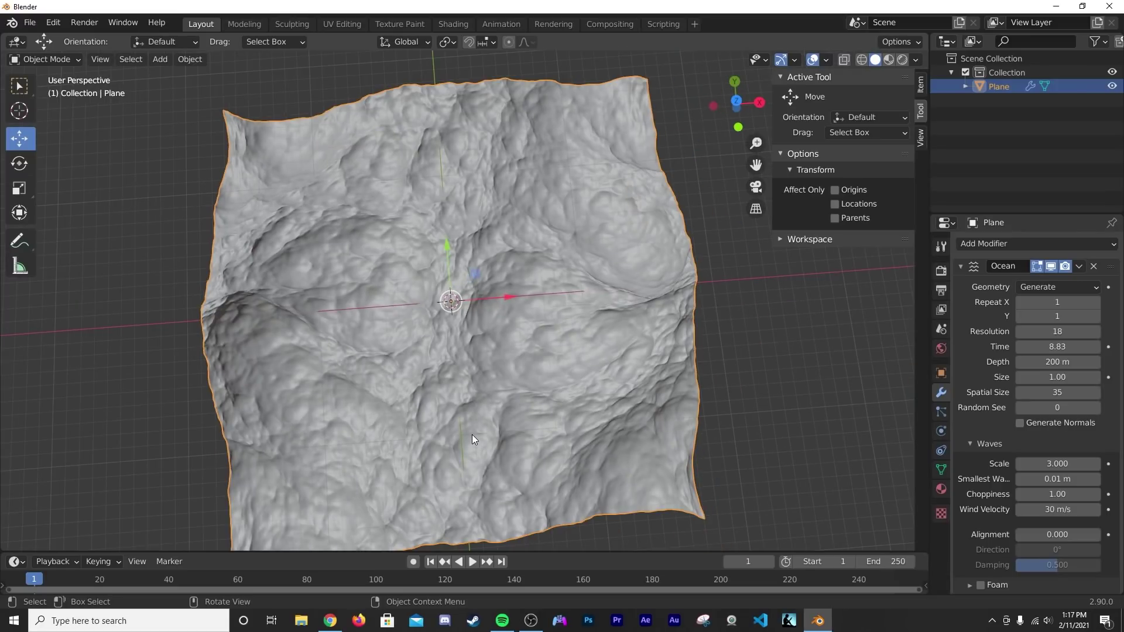
- Add a camera looking across the ocean surface and align it to the current view
{"action": "mouse_move", "coordinate": [472, 434]}
{"action": "middle_mouse_down"}
{"action": "mouse_move", "coordinate": [484, 378]}
{"action": "mouse_move", "coordinate": [501, 391]}
{"action": "mouse_move", "coordinate": [496, 356]}
{"action": "mouse_move", "coordinate": [509, 355]}
{"action": "mouse_move", "coordinate": [507, 369]}
{"action": "middle_mouse_up"}
{"action": "key", "text": "shift+a"}
{"action": "left_click", "coordinate": [457, 533]}
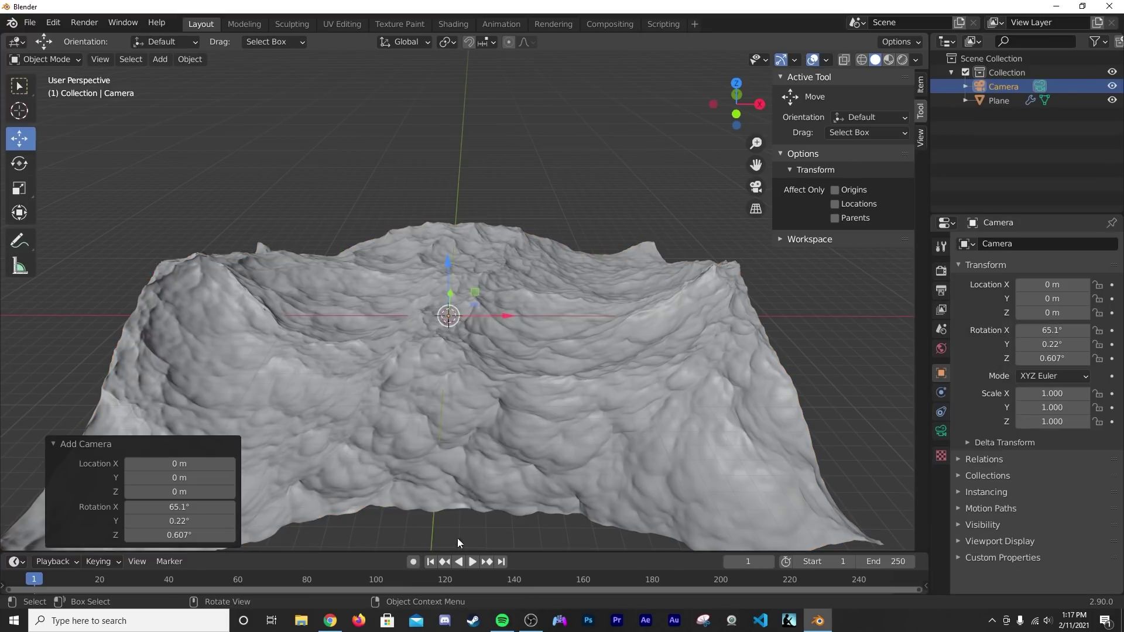
{"action": "key", "text": "ctrl+alt+KP_0"}
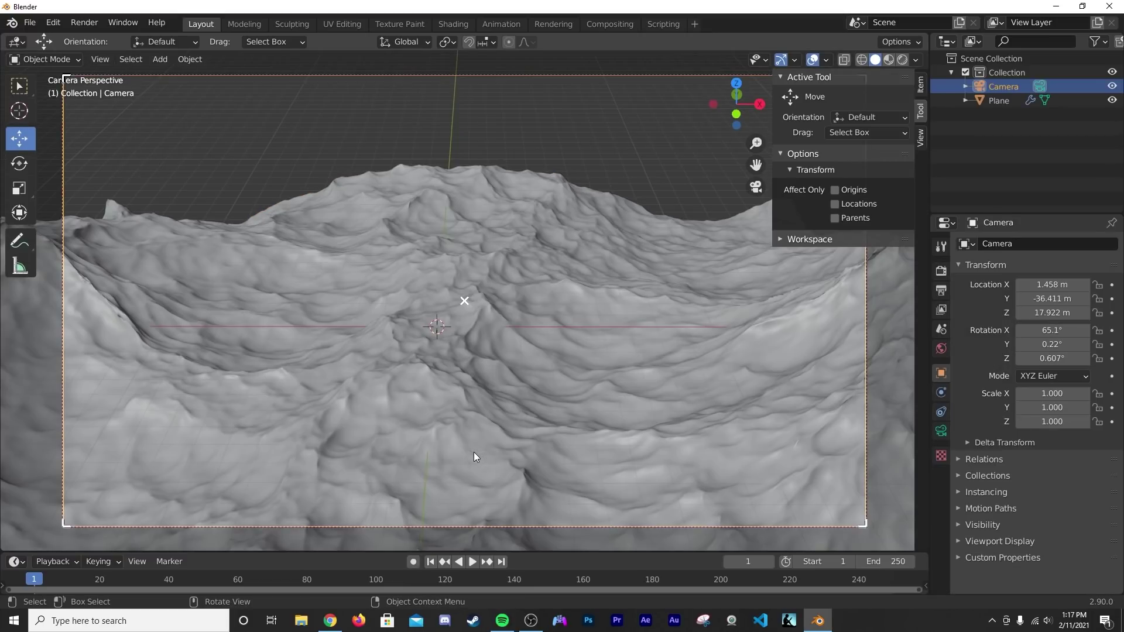
{"action": "scroll", "coordinate": [558, 332], "scroll_direction": "down", "scroll_amount": 5}
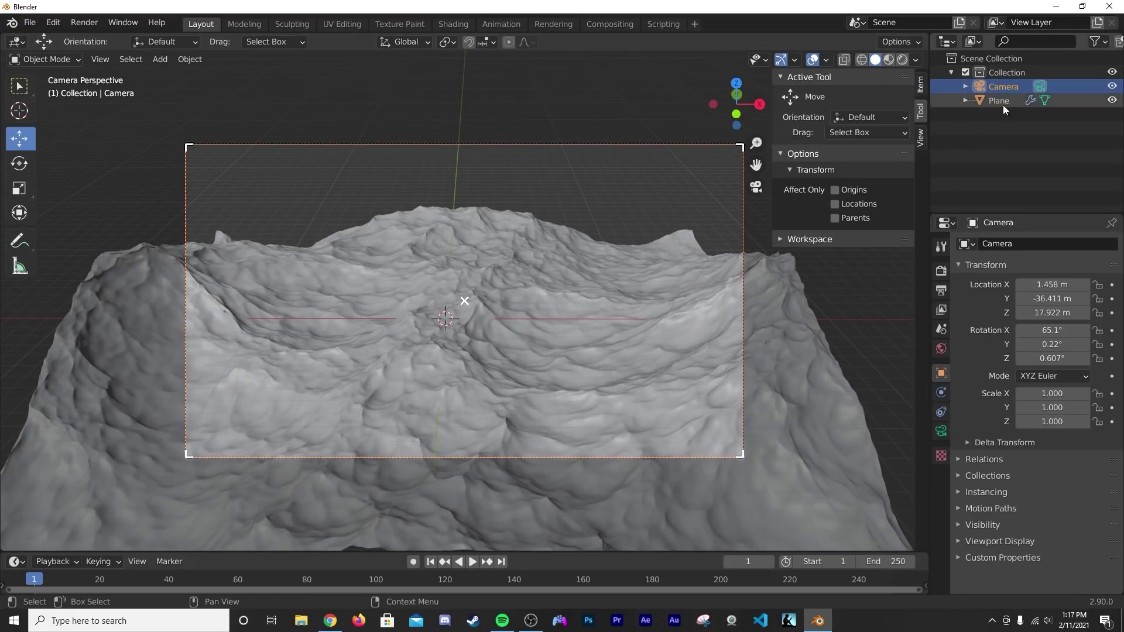
- Change the camera's lens type to Orthographic and set its orthographic scale to about 18.2
{"action": "left_click", "coordinate": [941, 432]}
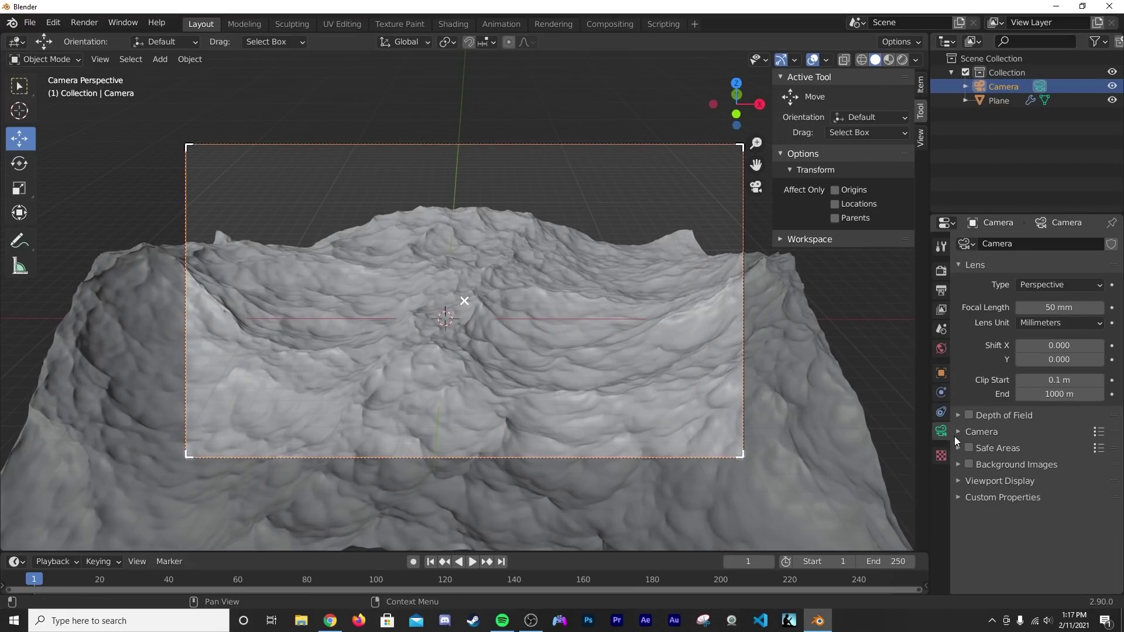
{"action": "left_click", "coordinate": [1047, 287]}
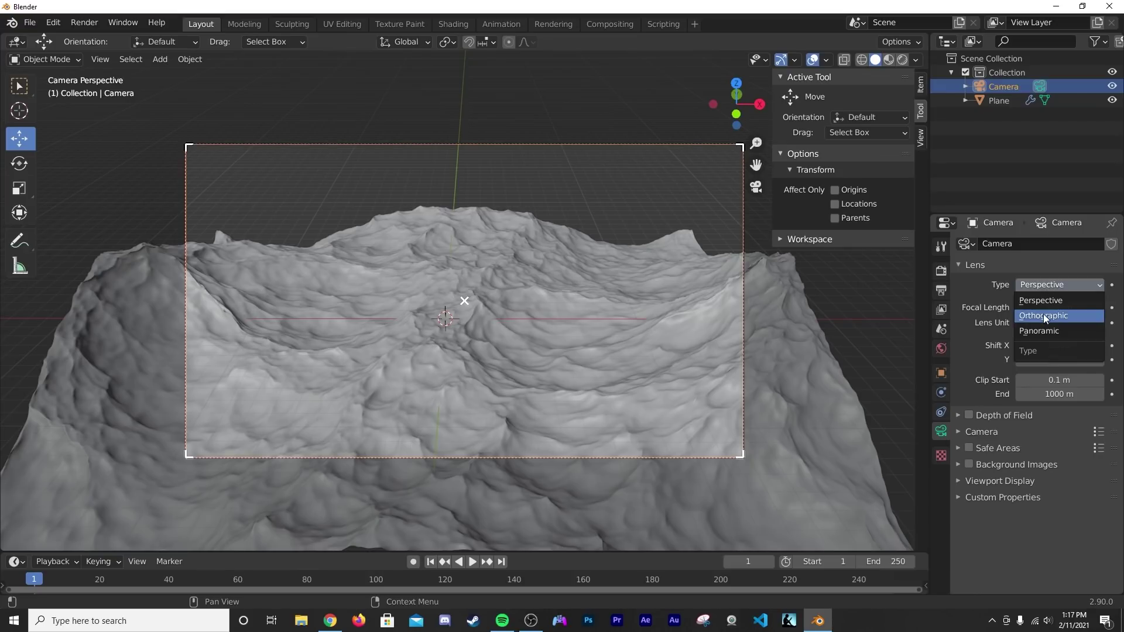
{"action": "left_click", "coordinate": [1042, 317]}
{"action": "left_click_drag", "start_coordinate": [1055, 307], "coordinate": [1030, 308]}
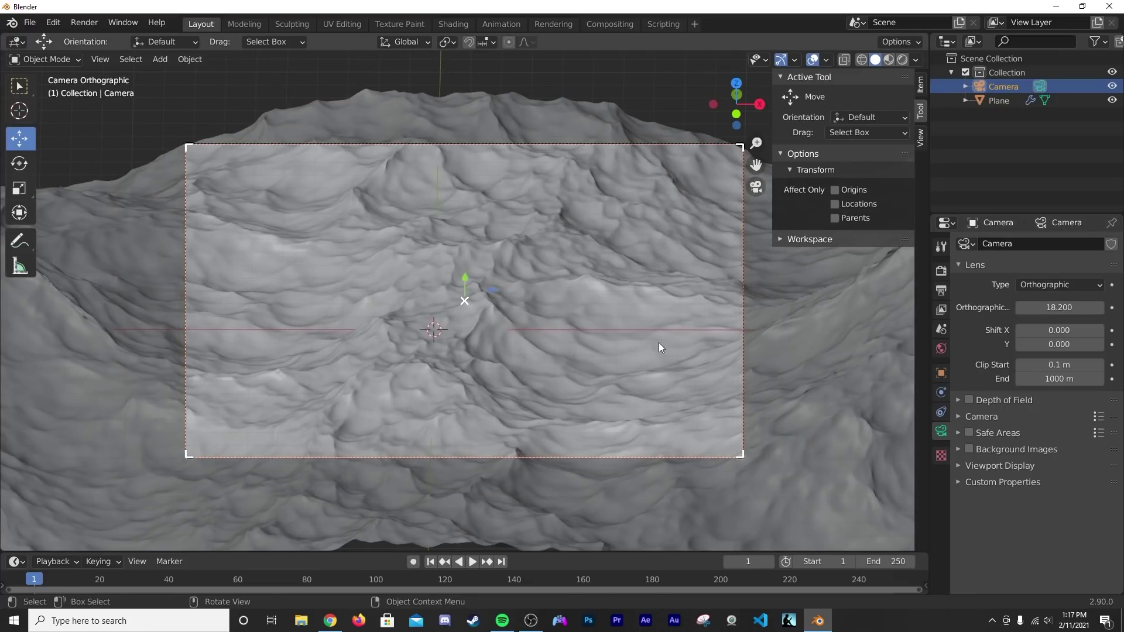
{"action": "key", "text": "g"}
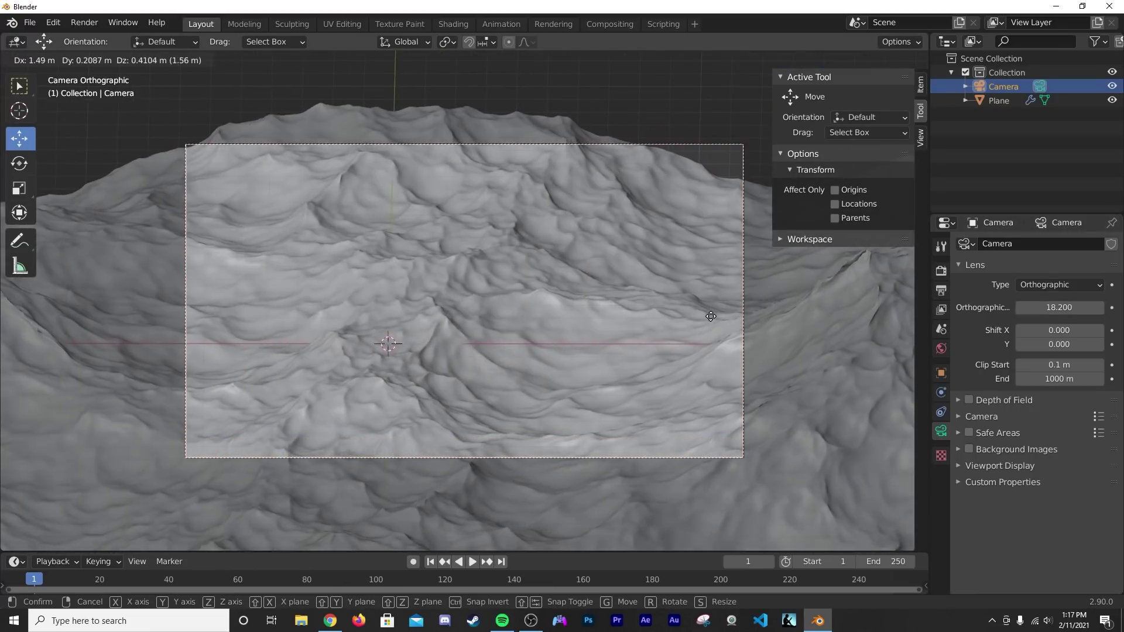
{"action": "left_click", "coordinate": [693, 336]}
{"action": "scroll", "coordinate": [599, 351], "scroll_direction": "up", "scroll_amount": 2}
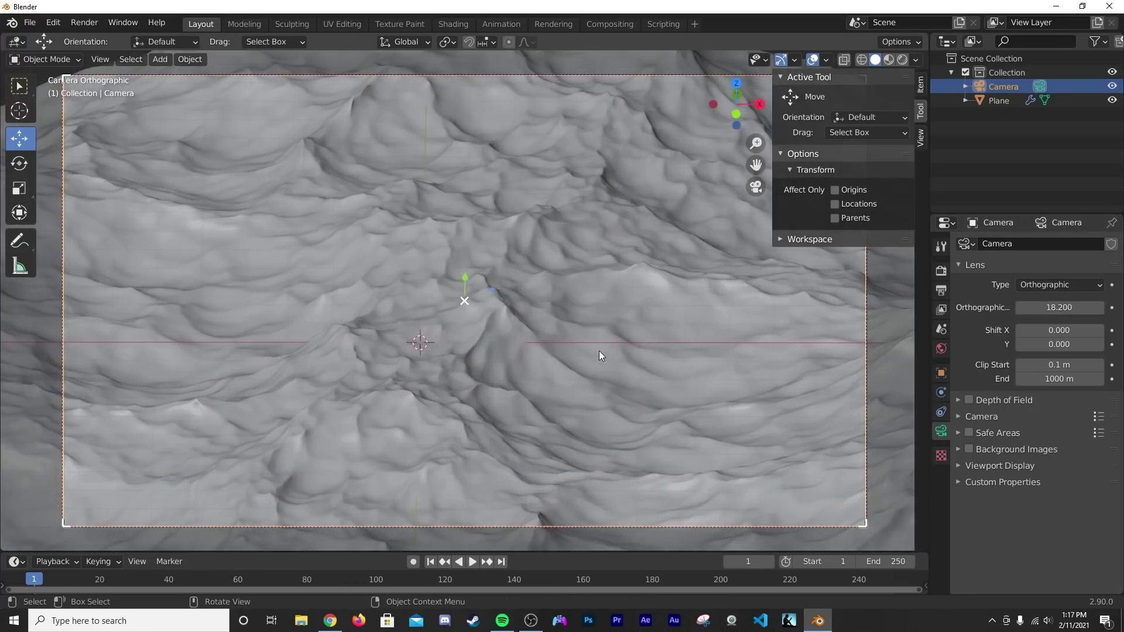
- Set the time of the plane's Ocean modifier to about 12.07 to vary the waves in the camera frame
{"action": "left_click", "coordinate": [659, 416]}
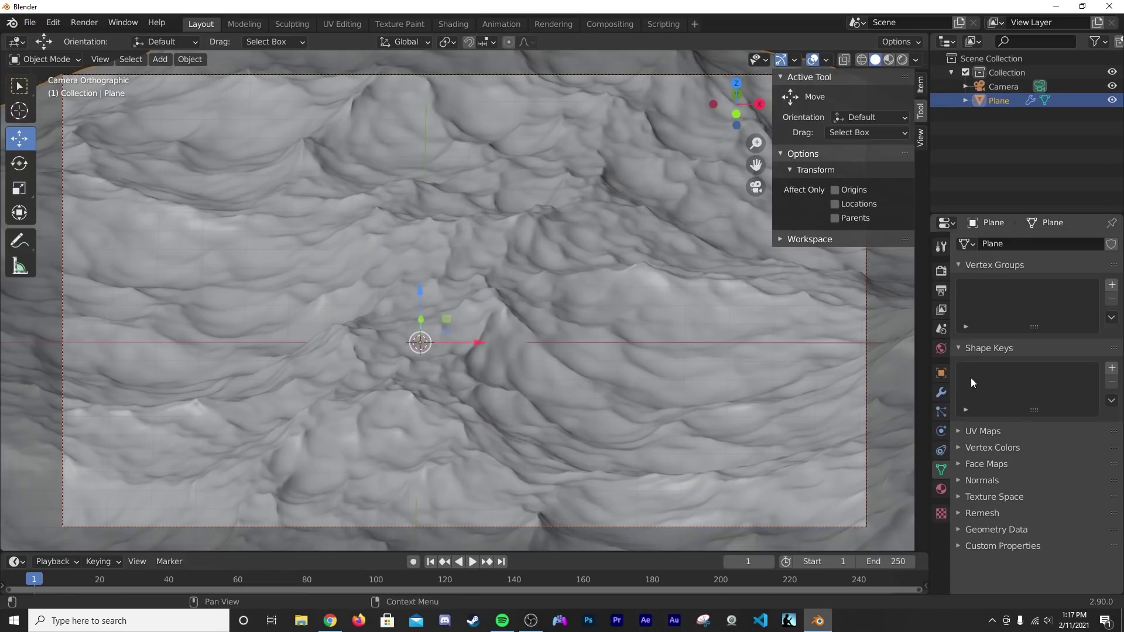
{"action": "left_click", "coordinate": [943, 392]}
{"action": "left_click_drag", "start_coordinate": [1058, 347], "coordinate": [1108, 347]}
{"action": "scroll", "coordinate": [436, 183], "scroll_direction": "down", "scroll_amount": 2}
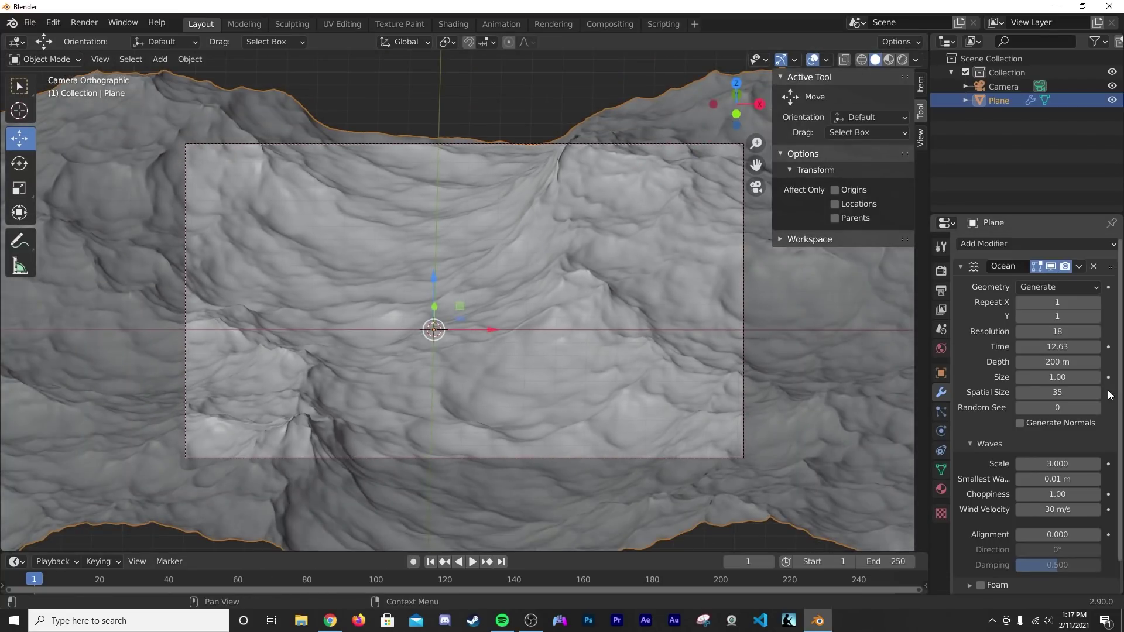
{"action": "left_click_drag", "start_coordinate": [1057, 347], "coordinate": [1052, 347]}
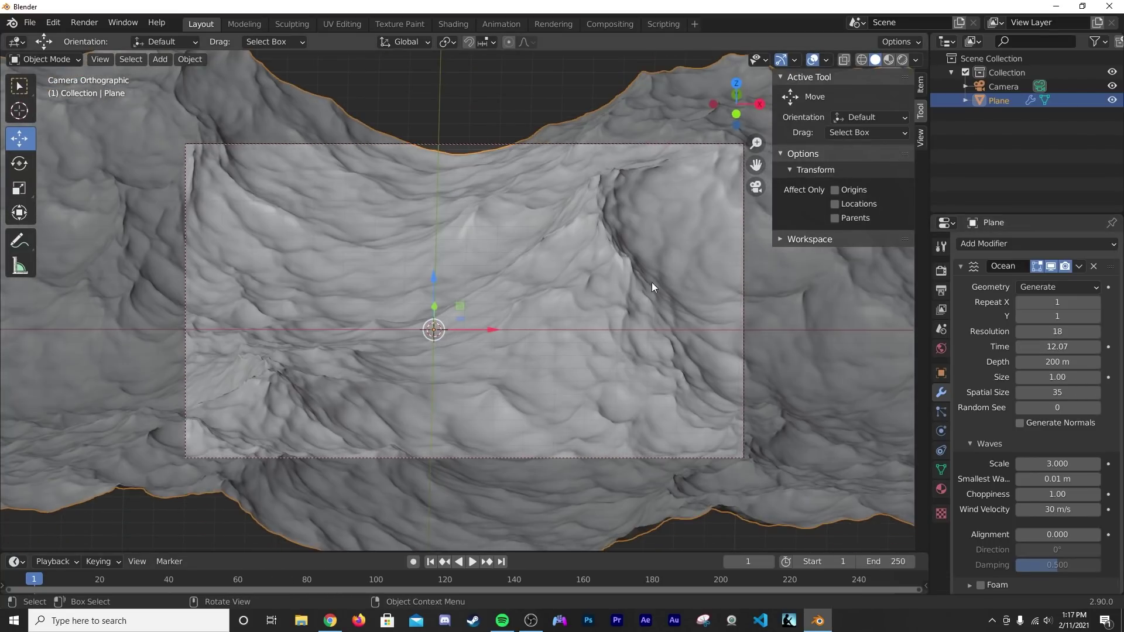
- Tighten the camera framing by setting its orthographic scale to about 15.4
{"action": "left_click", "coordinate": [1003, 86]}
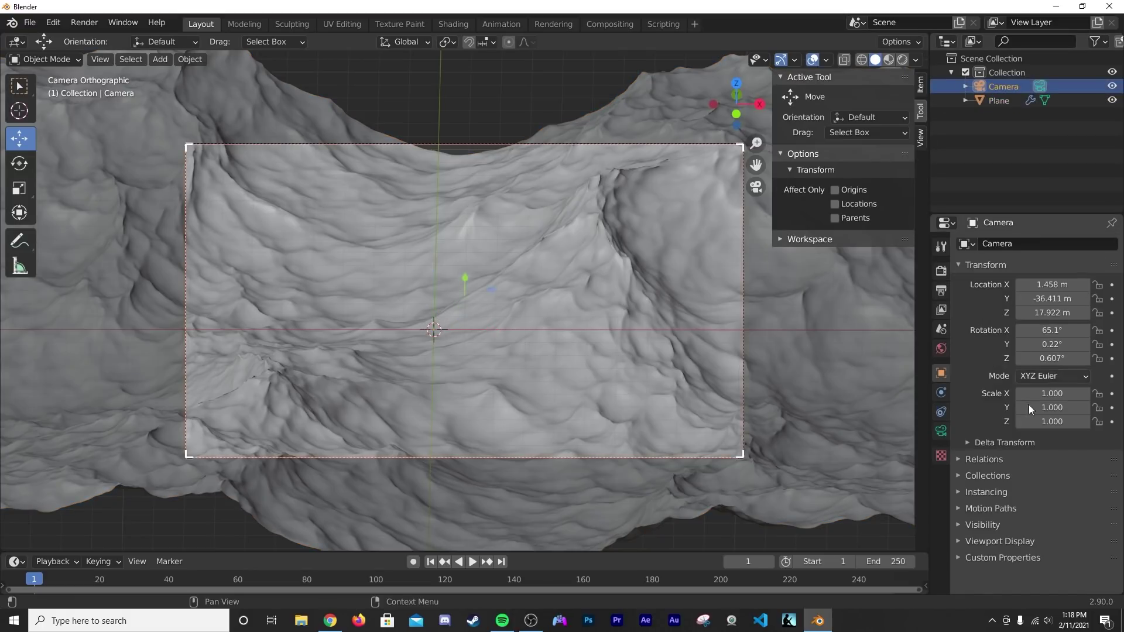
{"action": "left_click", "coordinate": [942, 431]}
{"action": "left_click_drag", "start_coordinate": [1054, 304], "coordinate": [1037, 303]}
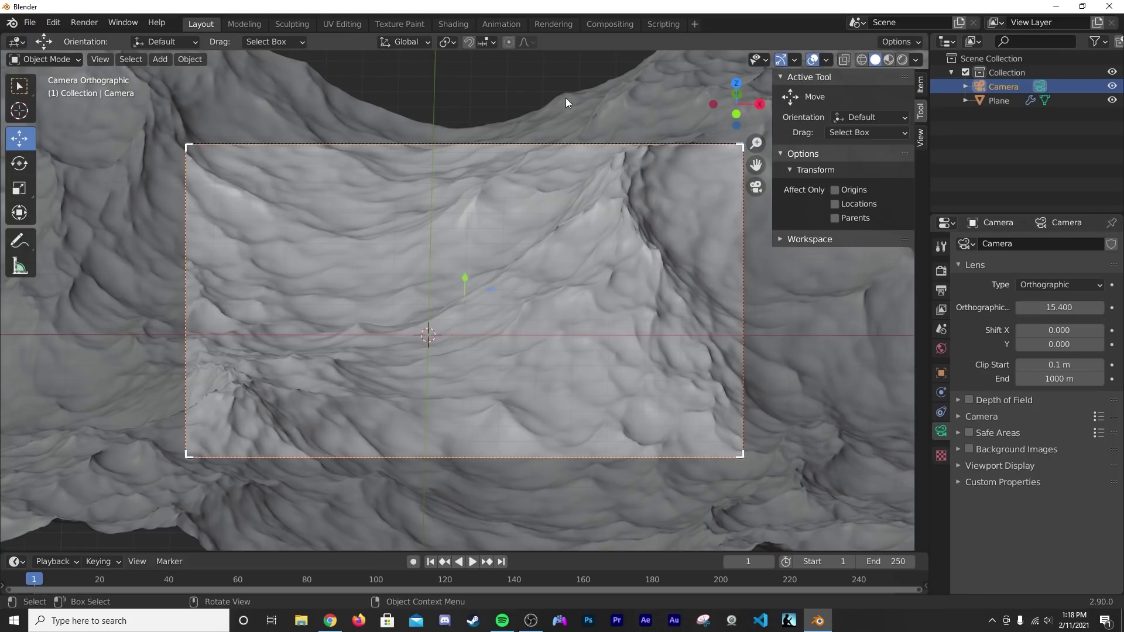
- Switch to the Shading workspace and create a new material for the plane
{"action": "left_click", "coordinate": [446, 25]}
{"action": "key", "text": "KP_0"}
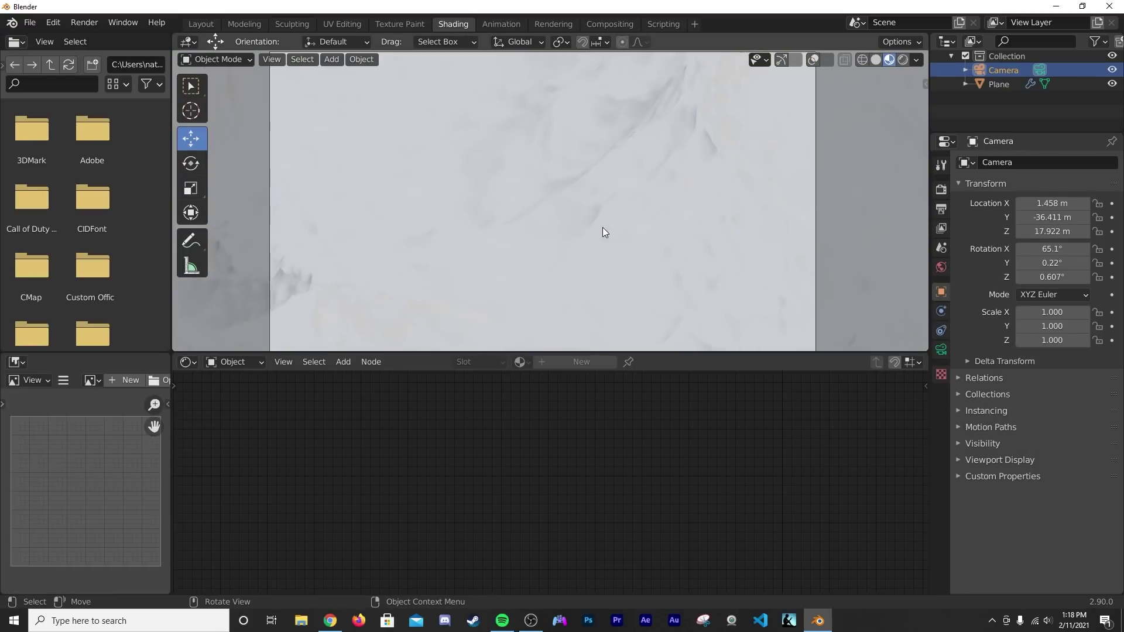
{"action": "left_click", "coordinate": [610, 214]}
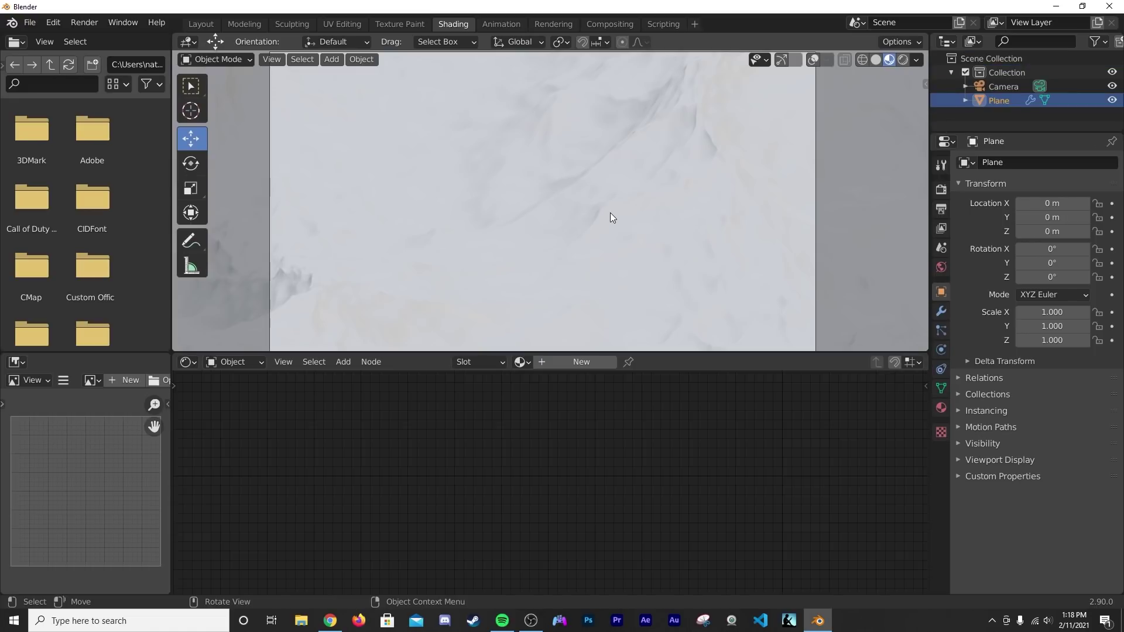
{"action": "left_click", "coordinate": [581, 367]}
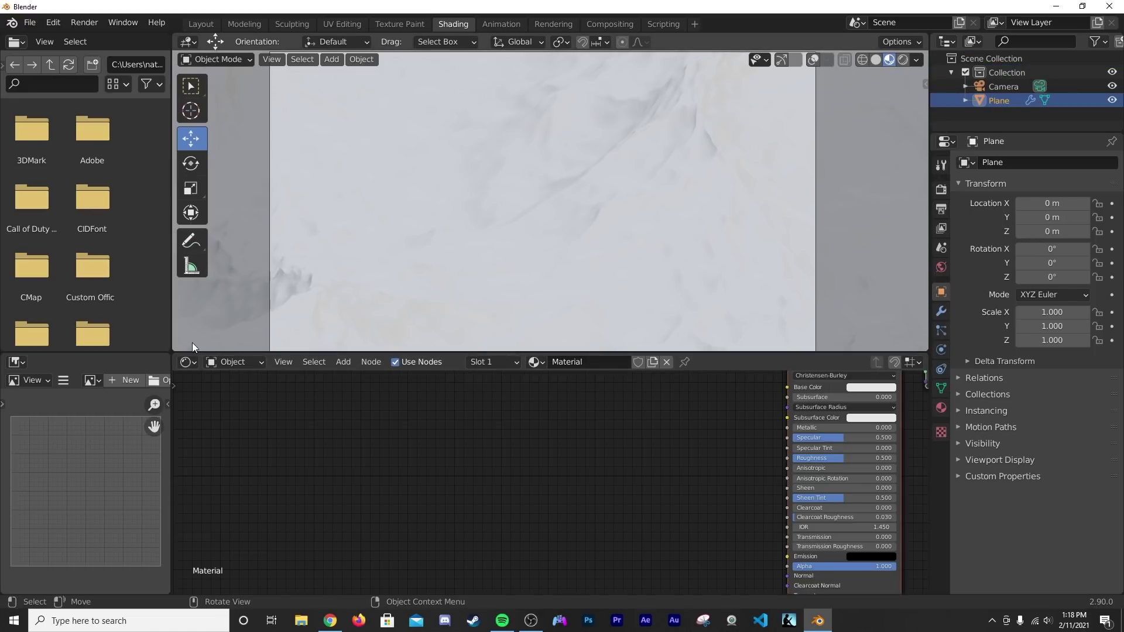
- Collapse the file and image browser areas and enlarge the shader node area for working on the material
{"action": "left_click_drag", "start_coordinate": [172, 350], "coordinate": [133, 364]}
{"action": "scroll", "coordinate": [564, 455], "scroll_direction": "down", "scroll_amount": 5, "text": "ctrl"}
{"action": "left_click_drag", "start_coordinate": [584, 351], "coordinate": [586, 271]}
{"action": "scroll", "coordinate": [626, 412], "scroll_direction": "up", "scroll_amount": 3}
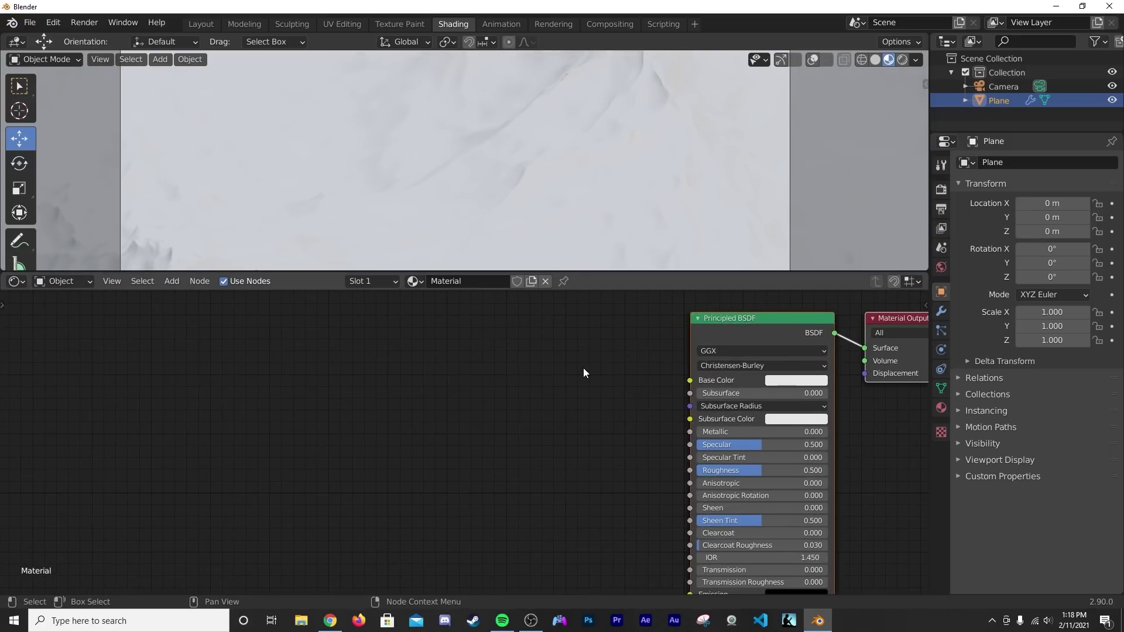
- Set the Metallic value of the plane's Principled BSDF to 1.000
{"action": "left_click_drag", "start_coordinate": [701, 431], "coordinate": [773, 432]}
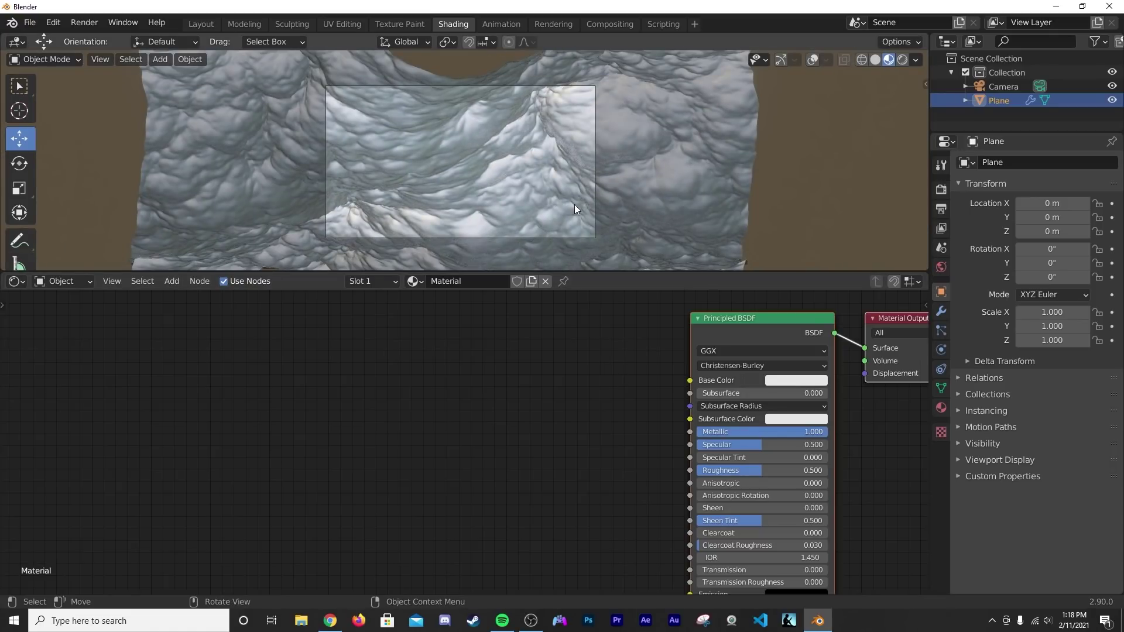
{"action": "scroll", "coordinate": [575, 208], "scroll_direction": "up", "scroll_amount": 3}
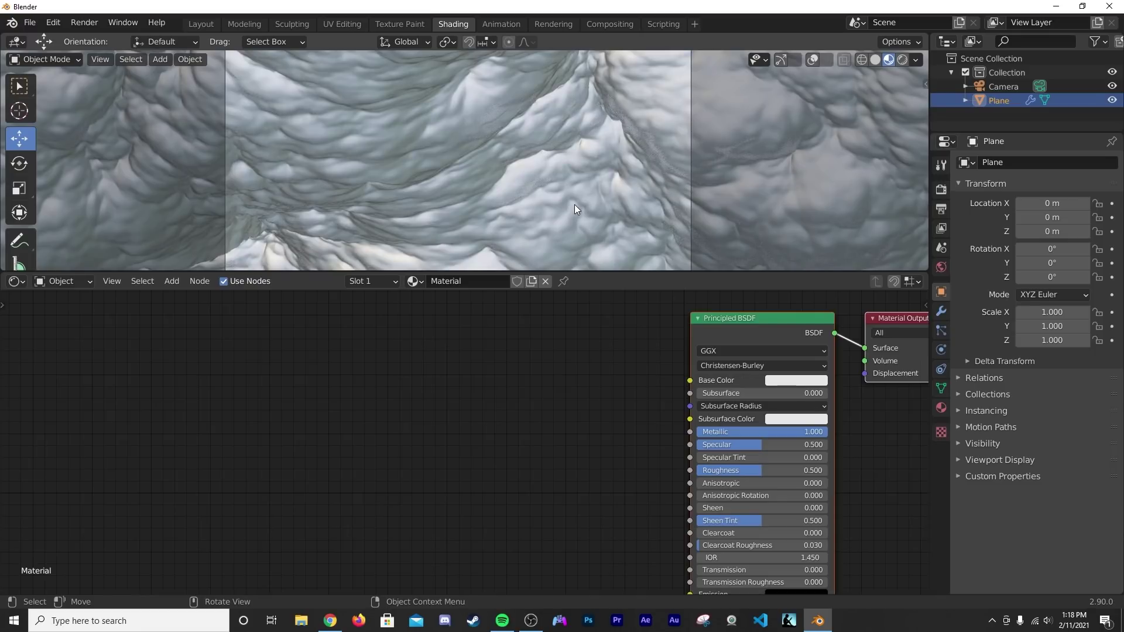
{"action": "scroll", "coordinate": [589, 394], "scroll_direction": "down", "scroll_amount": 1}
{"action": "middle_click_drag", "start_coordinate": [589, 394], "coordinate": [593, 377]}
{"action": "scroll", "coordinate": [542, 361], "scroll_direction": "down", "scroll_amount": 1}
{"action": "key", "text": "shift+a"}
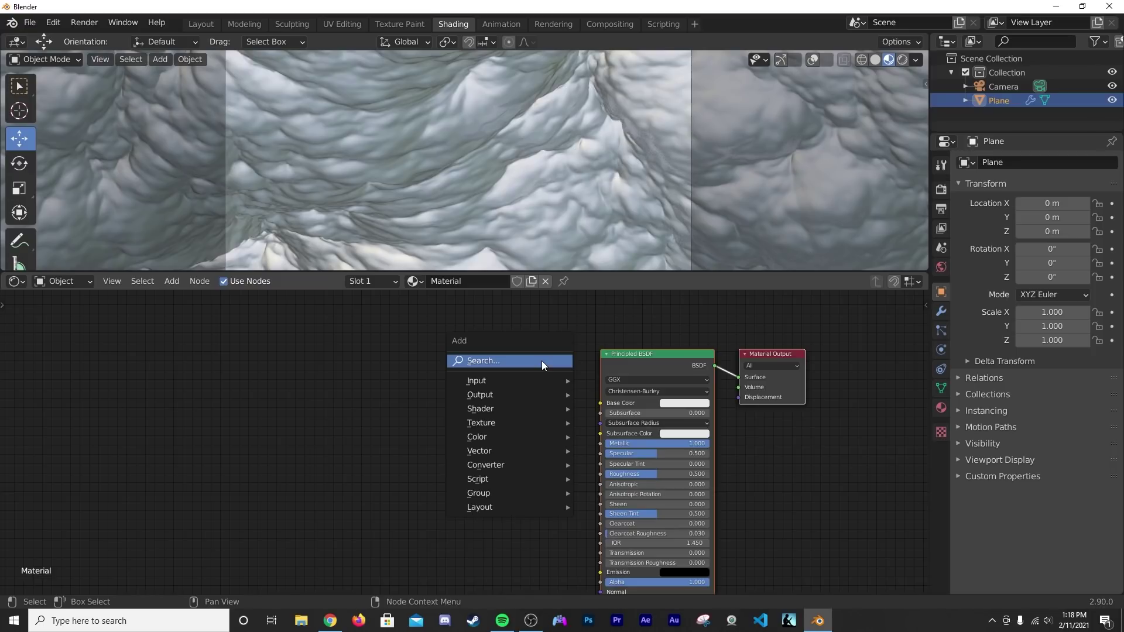
{"action": "mouse_move", "coordinate": [539, 437]}
{"action": "left_click", "coordinate": [638, 404]}
{"action": "key", "text": "Escape"}
- Add a ColorRamp node and connect its Color output to the Principled BSDF's Base Color
{"action": "key", "text": "shift+a"}
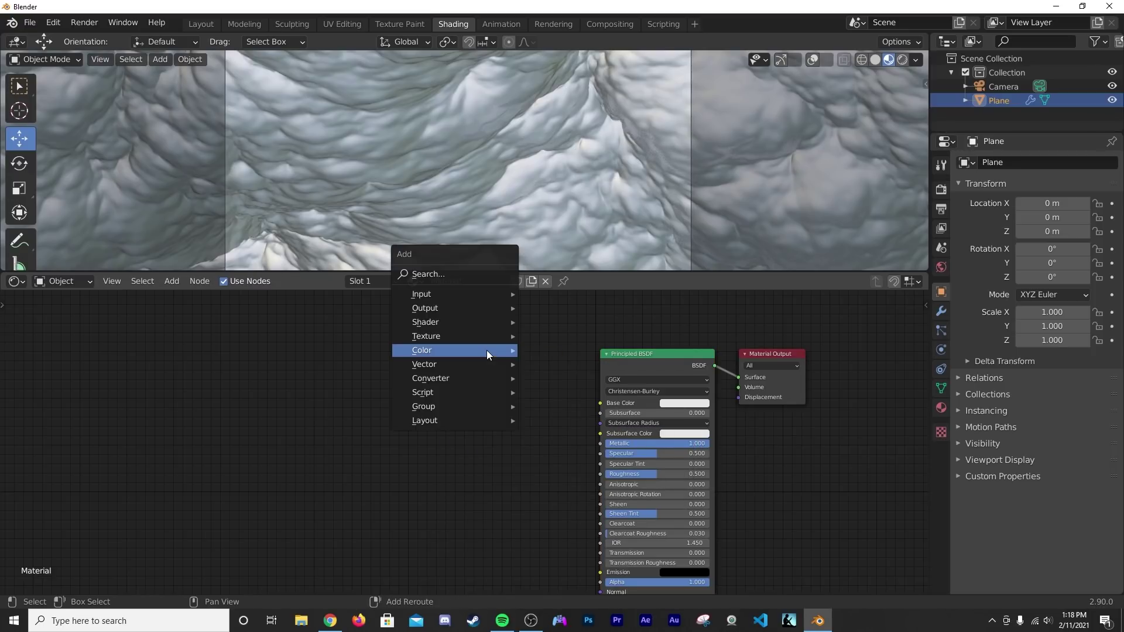
{"action": "left_click", "coordinate": [488, 276]}
{"action": "type", "text": "colorramp"}
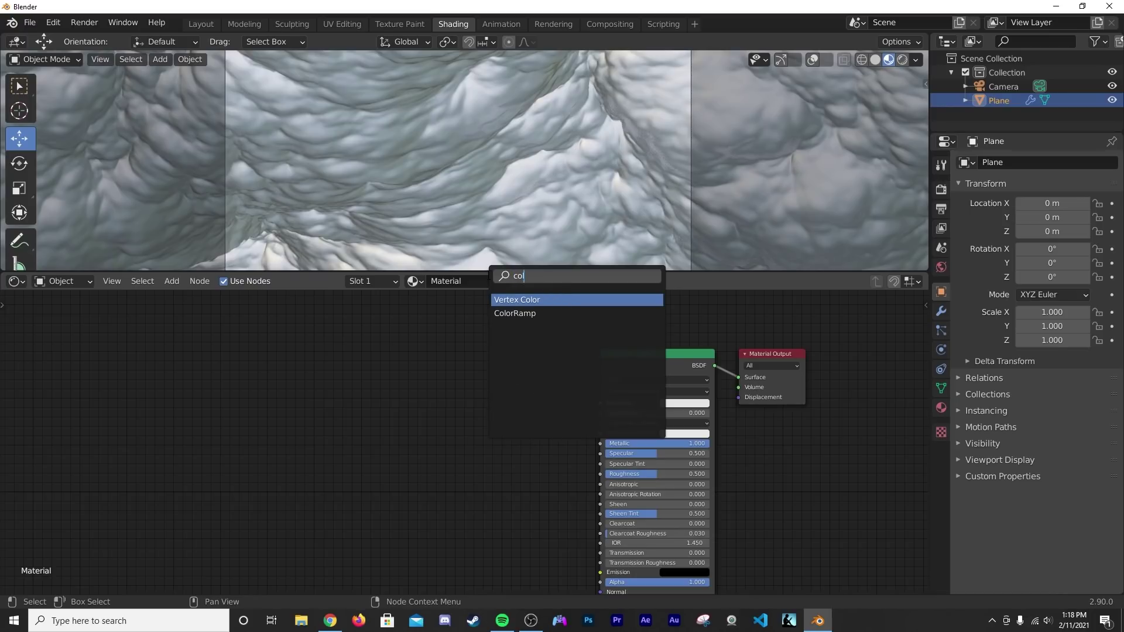
{"action": "key", "text": "Down"}
{"action": "key", "text": "Return"}
{"action": "left_click", "coordinate": [474, 407]}
{"action": "scroll", "coordinate": [579, 381], "scroll_direction": "up", "scroll_amount": 2}
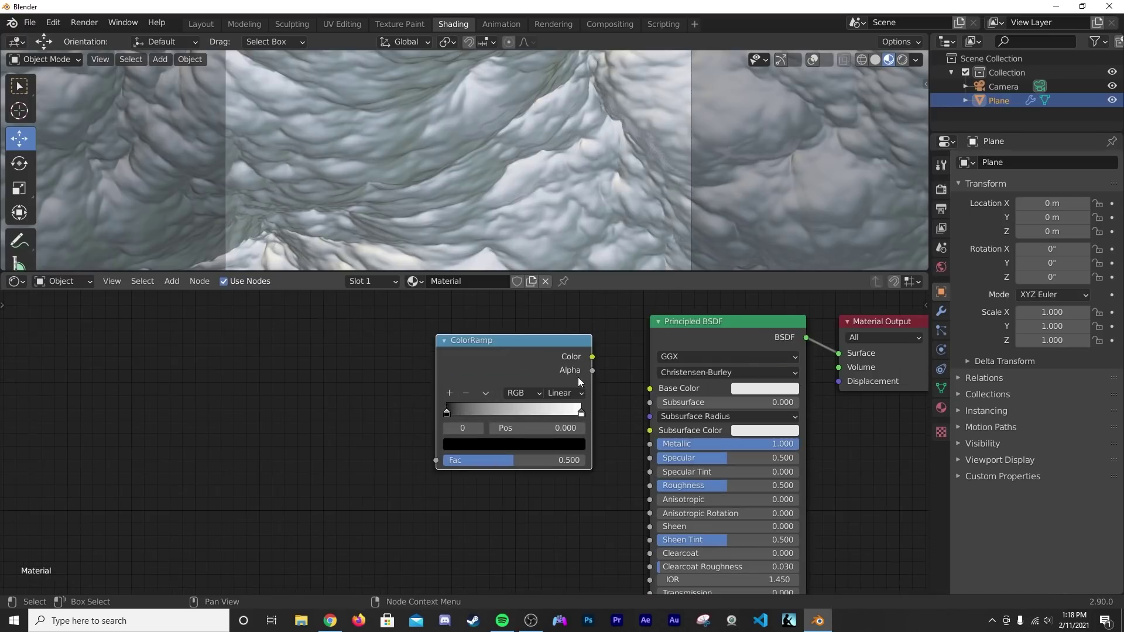
{"action": "left_click_drag", "start_coordinate": [593, 359], "coordinate": [650, 388]}
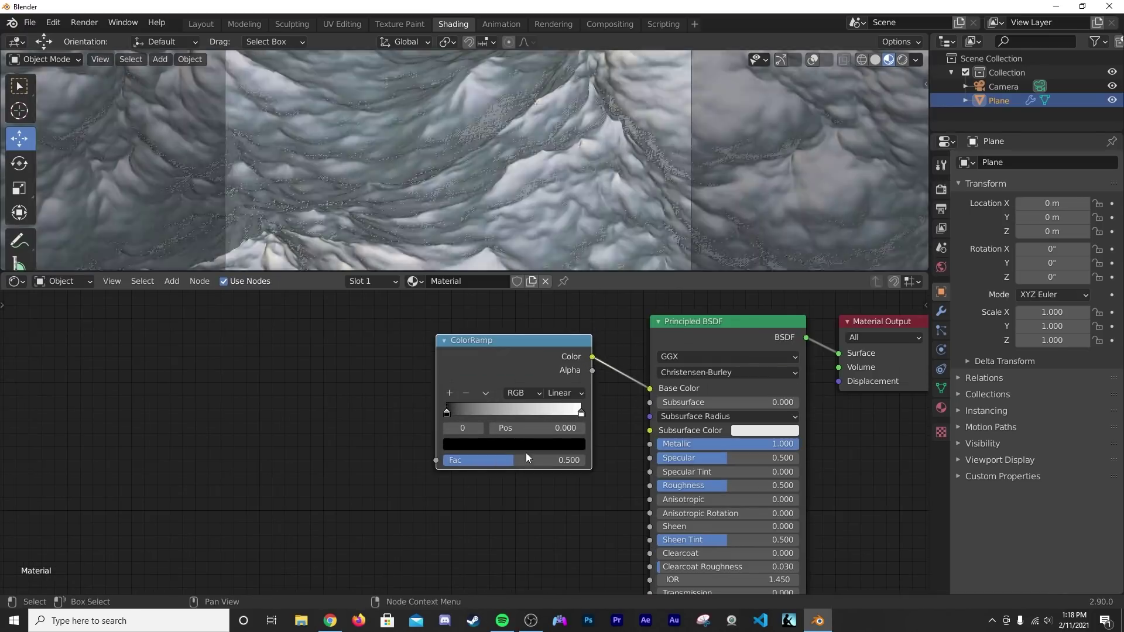
- Color the ColorRamp's first stop pink with hue 0.900, saturation 1.000 and value 1.000, and its last stop bright blue
{"action": "left_click", "coordinate": [462, 444]}
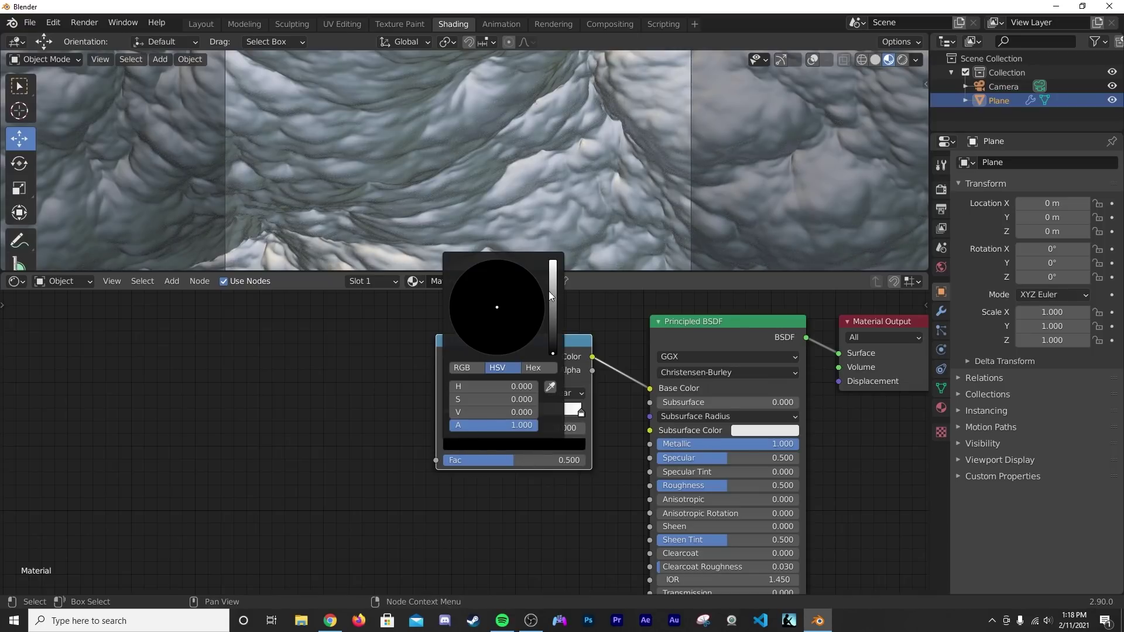
{"action": "left_click_drag", "start_coordinate": [549, 291], "coordinate": [552, 262]}
{"action": "left_click", "coordinate": [530, 340]}
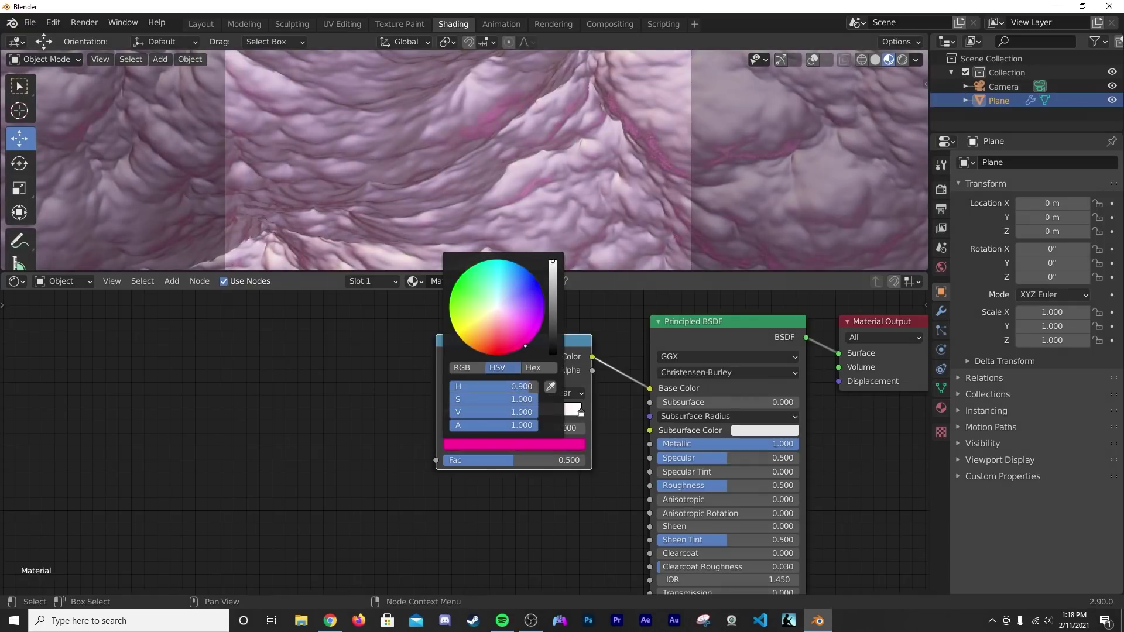
{"action": "left_click", "coordinate": [581, 412]}
{"action": "left_click", "coordinate": [545, 444]}
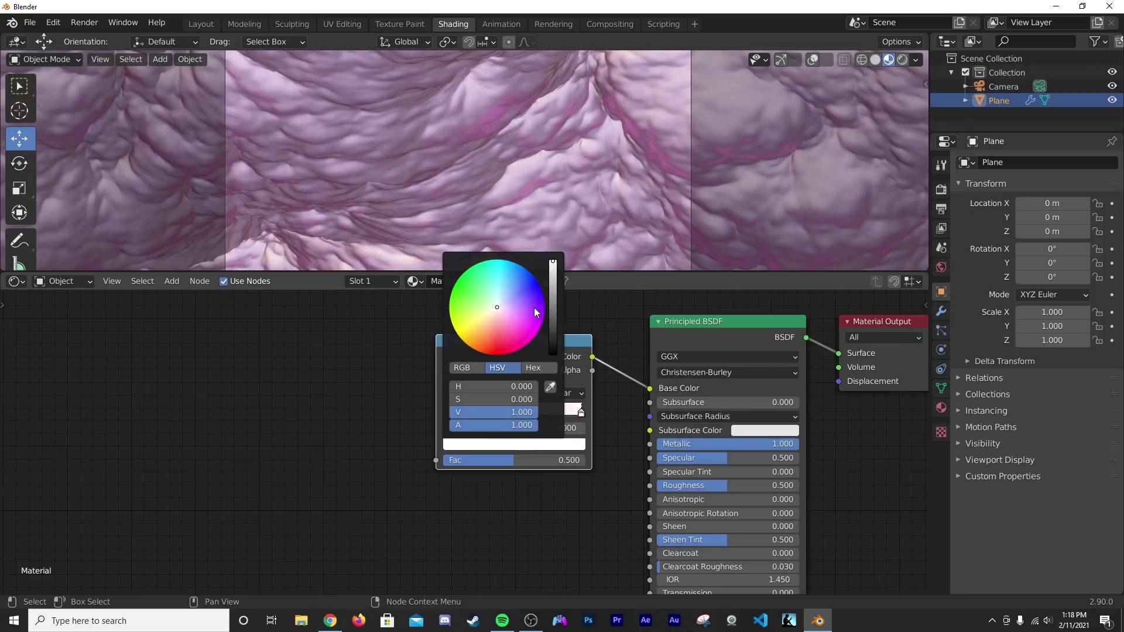
{"action": "left_click_drag", "start_coordinate": [536, 312], "coordinate": [523, 267]}
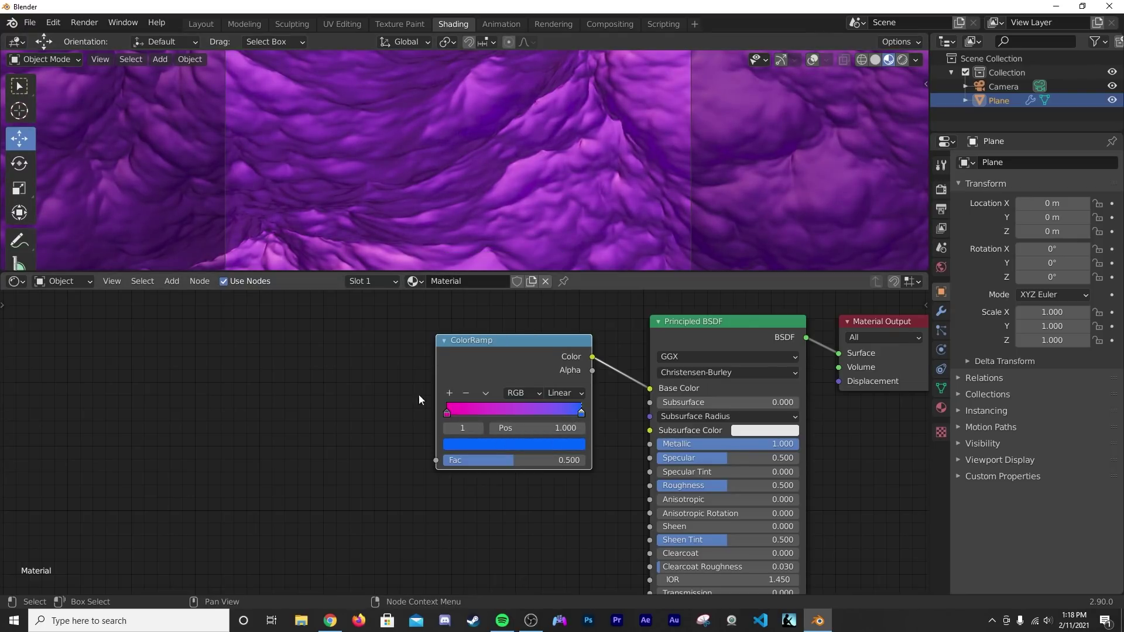
- Add a Layer Weight node and connect its Facing output to the ColorRamp's Fac input
{"action": "middle_click_drag", "start_coordinate": [419, 395], "coordinate": [582, 406]}
{"action": "key", "text": "shift+a"}
{"action": "type", "text": "lay"}
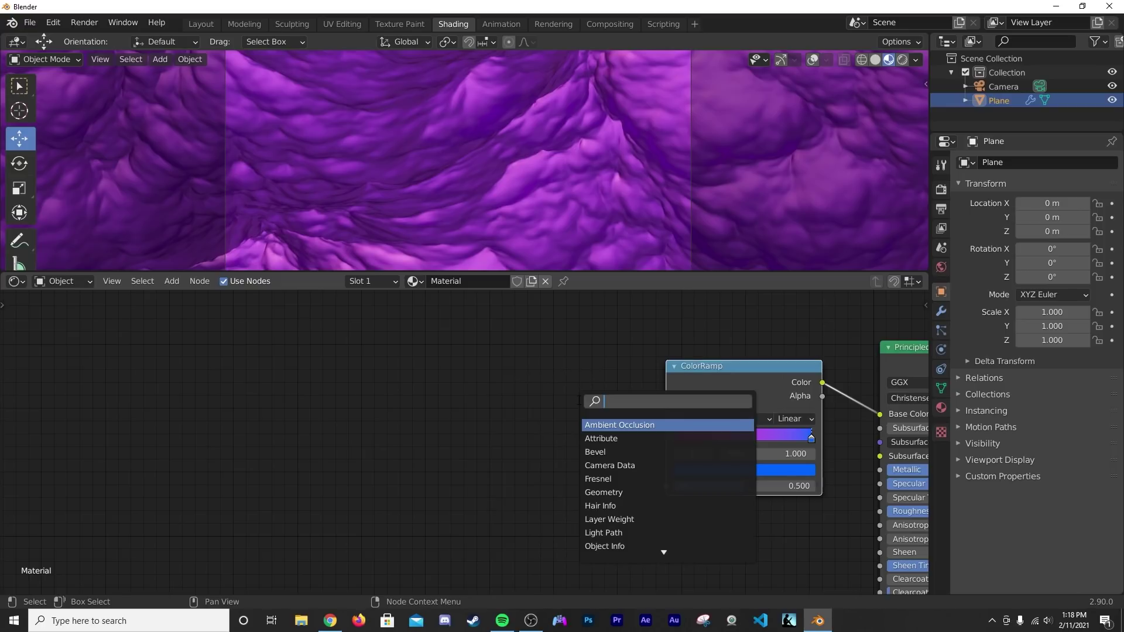
{"action": "left_click", "coordinate": [593, 425]}
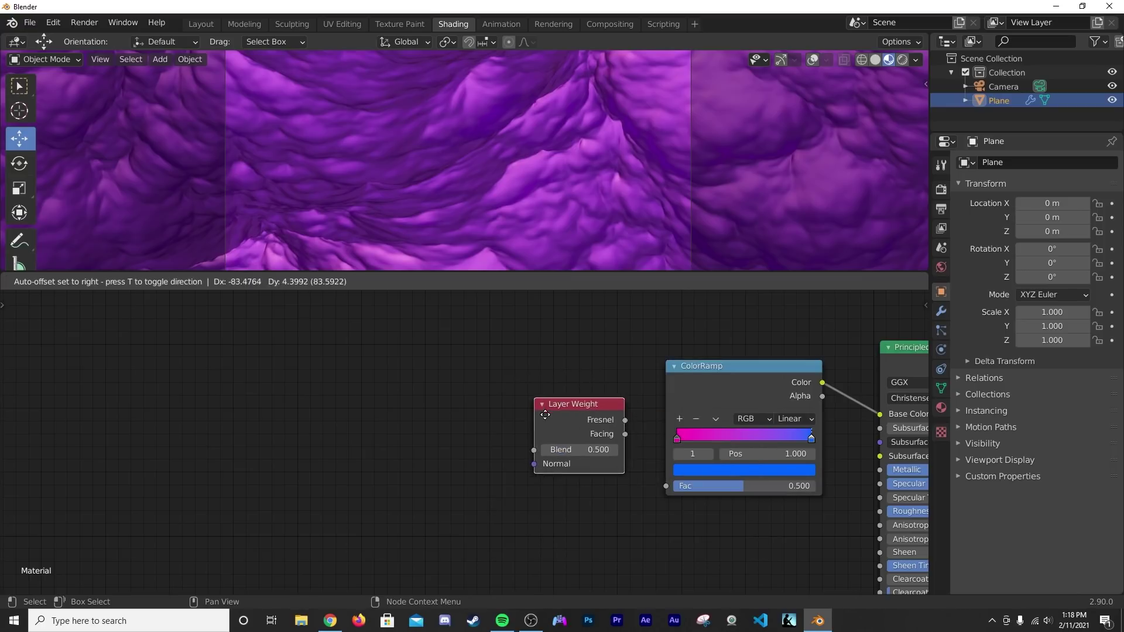
{"action": "left_click_drag", "start_coordinate": [596, 431], "coordinate": [571, 417]}
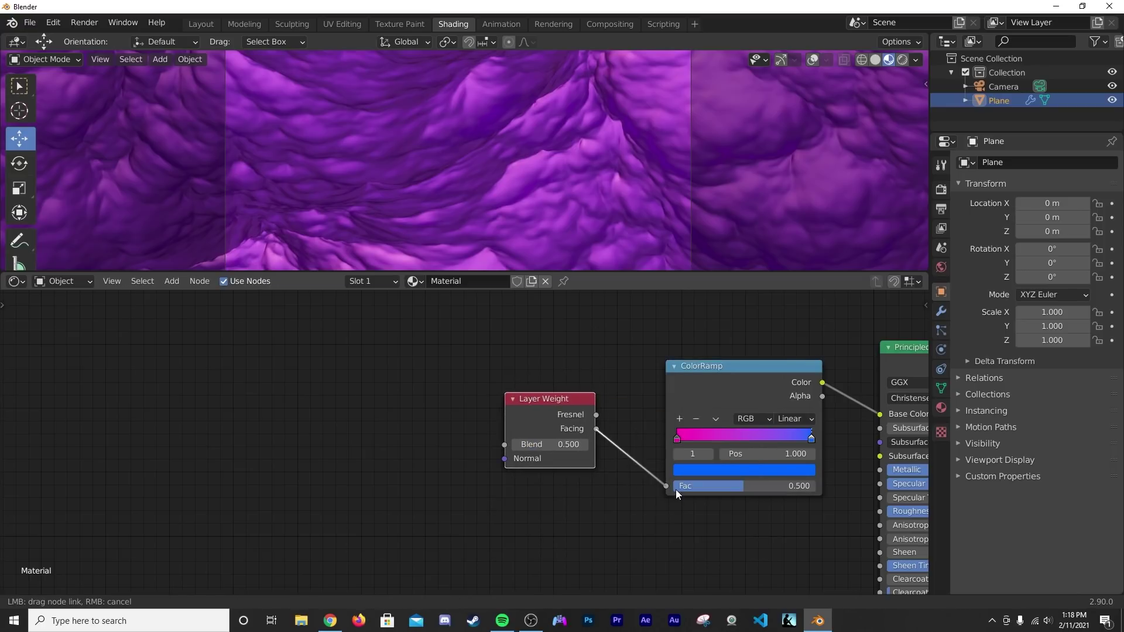
{"action": "left_click_drag", "start_coordinate": [676, 490], "coordinate": [676, 484]}
{"action": "middle_click_drag", "start_coordinate": [681, 425], "coordinate": [549, 423]}
{"action": "scroll", "coordinate": [549, 421], "scroll_direction": "down", "scroll_amount": 1}
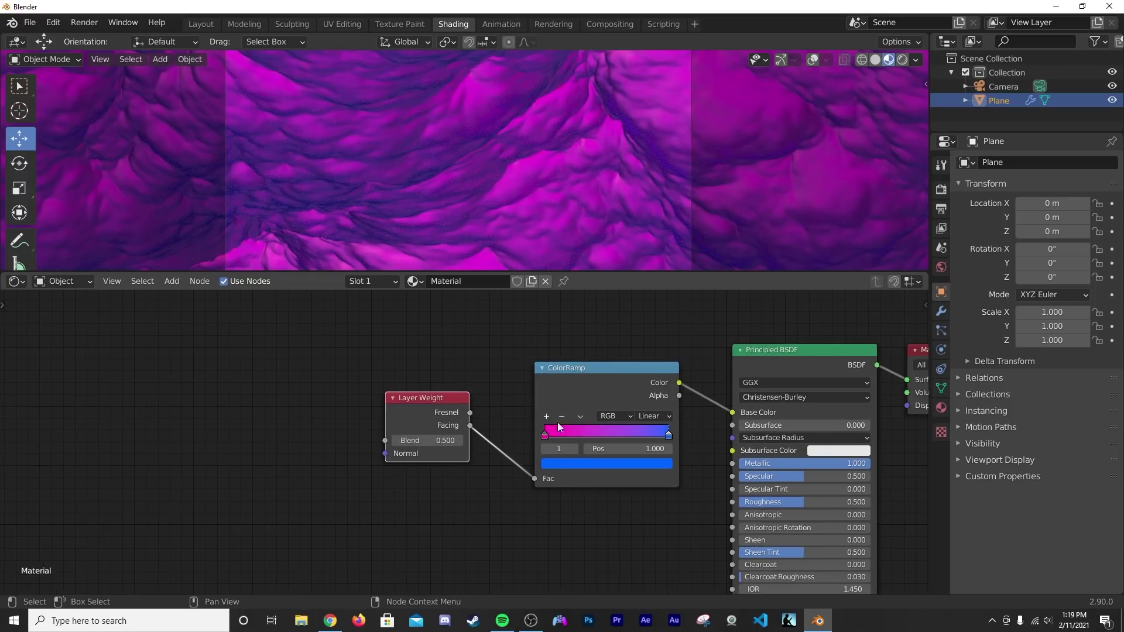
{"action": "left_click_drag", "start_coordinate": [542, 434], "coordinate": [706, 439]}
{"action": "left_click_drag", "start_coordinate": [588, 434], "coordinate": [522, 399]}
{"action": "scroll", "coordinate": [582, 117], "scroll_direction": "down", "scroll_amount": 3}
{"action": "scroll", "coordinate": [582, 119], "scroll_direction": "up", "scroll_amount": 4}
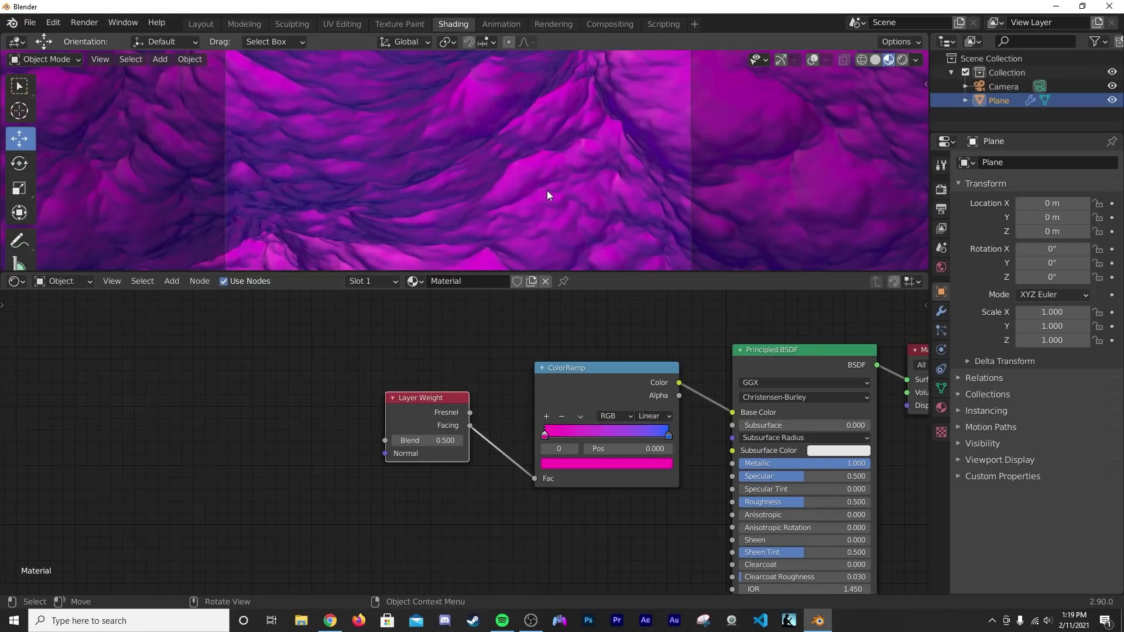
- Shift the Layer Weight node slightly away from the ColorRamp and set the Principled BSDF's Roughness to 0.188
{"action": "left_click_drag", "start_coordinate": [425, 407], "coordinate": [410, 407]}
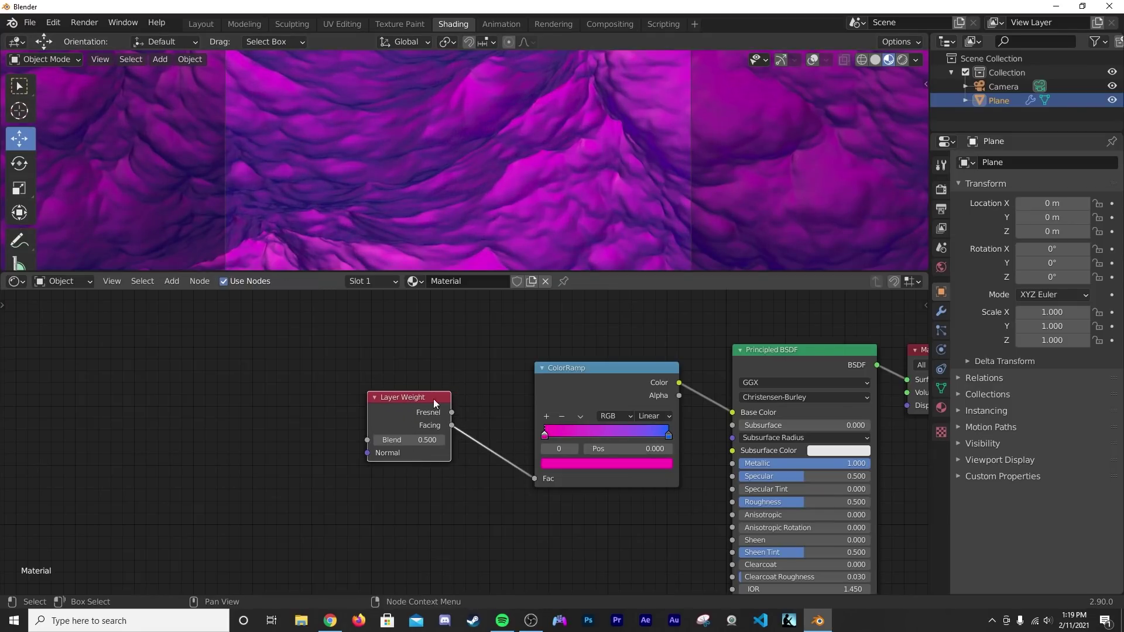
{"action": "mouse_move", "coordinate": [849, 502]}
{"action": "left_mouse_down"}
{"action": "mouse_move", "coordinate": [822, 503]}
{"action": "mouse_move", "coordinate": [843, 502]}
{"action": "left_mouse_up"}
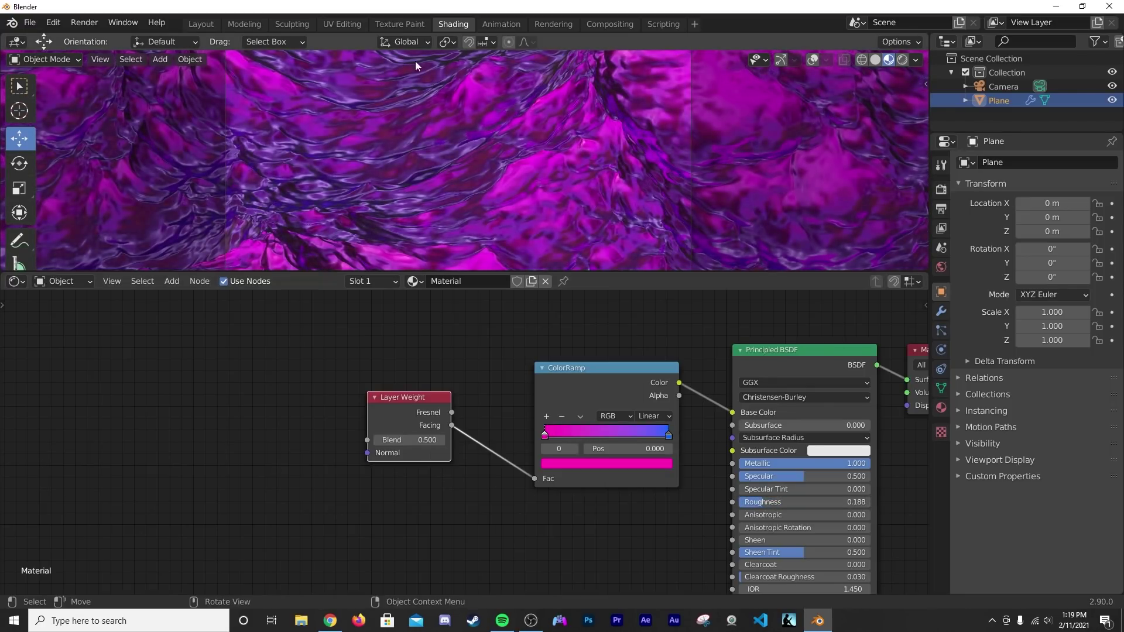
- Switch to the browser and examine the Kiara 1 Dawn HDRI and its download sizes on HDRI Haven
{"action": "left_click", "coordinate": [330, 621]}
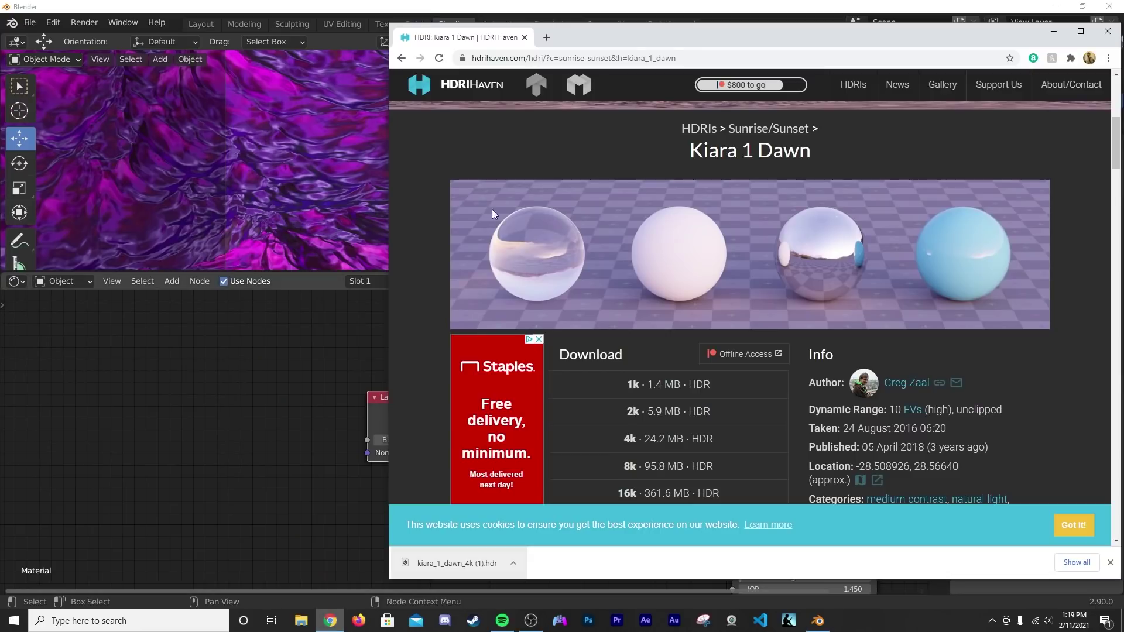
{"action": "scroll", "coordinate": [673, 301], "scroll_direction": "up", "scroll_amount": 5}
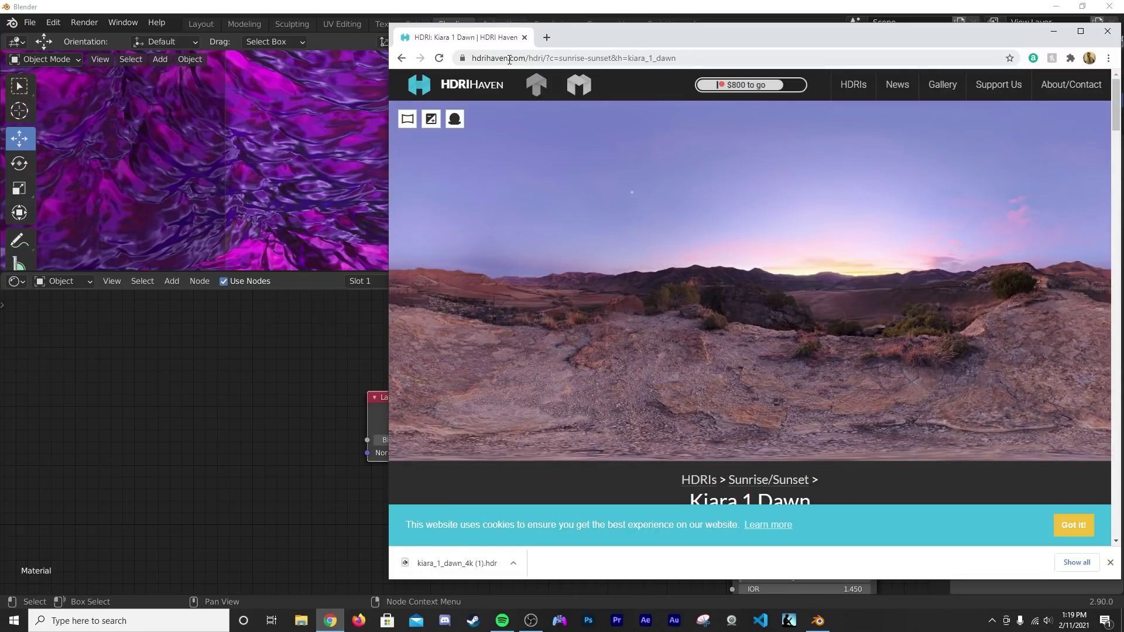
{"action": "left_click", "coordinate": [400, 58]}
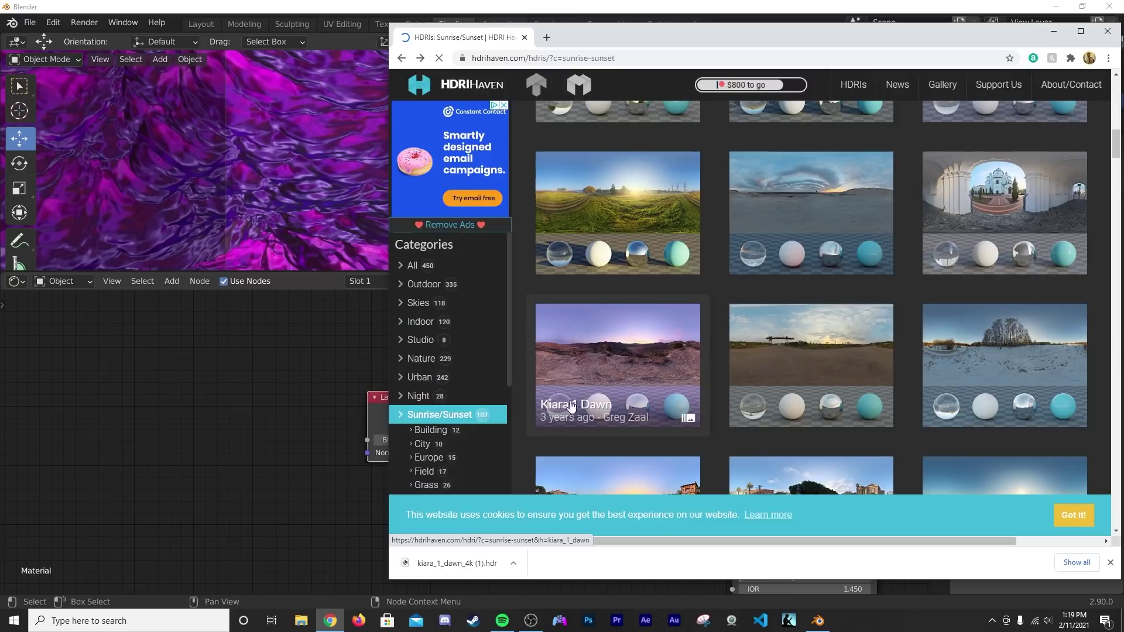
{"action": "scroll", "coordinate": [723, 375], "scroll_direction": "down", "scroll_amount": 3}
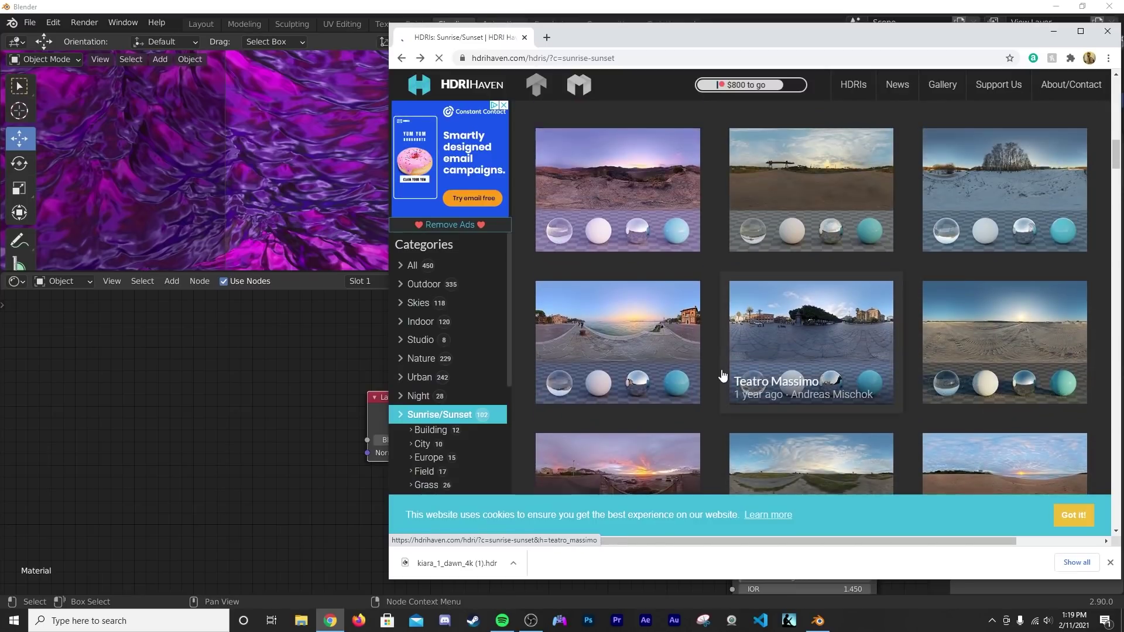
{"action": "scroll", "coordinate": [723, 376], "scroll_direction": "up", "scroll_amount": 3}
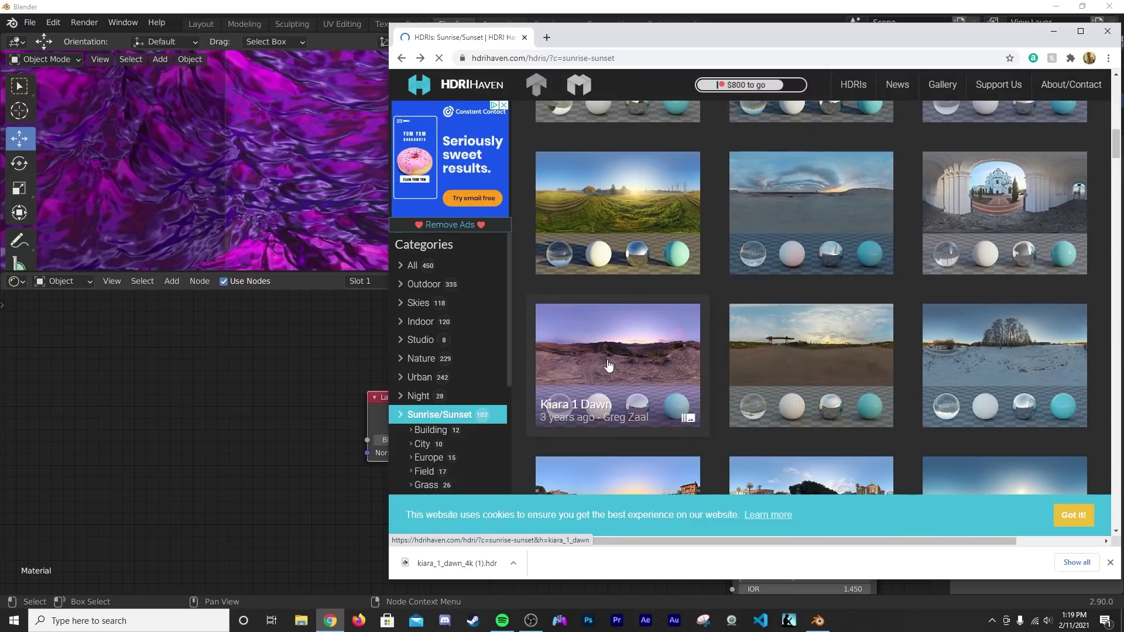
{"action": "scroll", "coordinate": [609, 366], "scroll_direction": "down", "scroll_amount": 4}
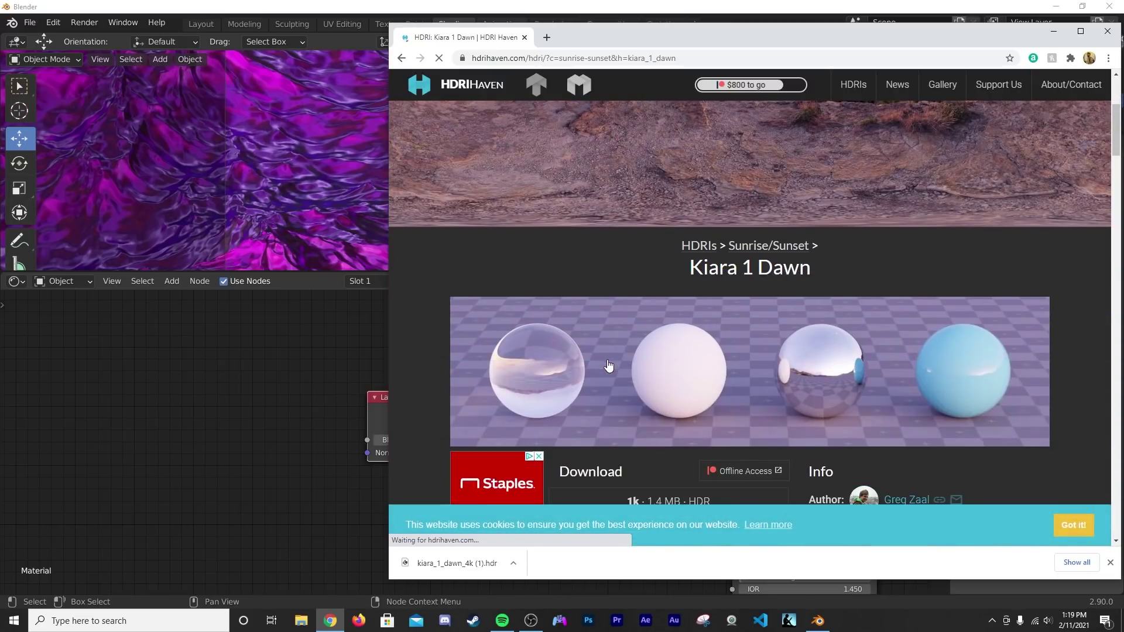
{"action": "scroll", "coordinate": [609, 366], "scroll_direction": "down", "scroll_amount": 4}
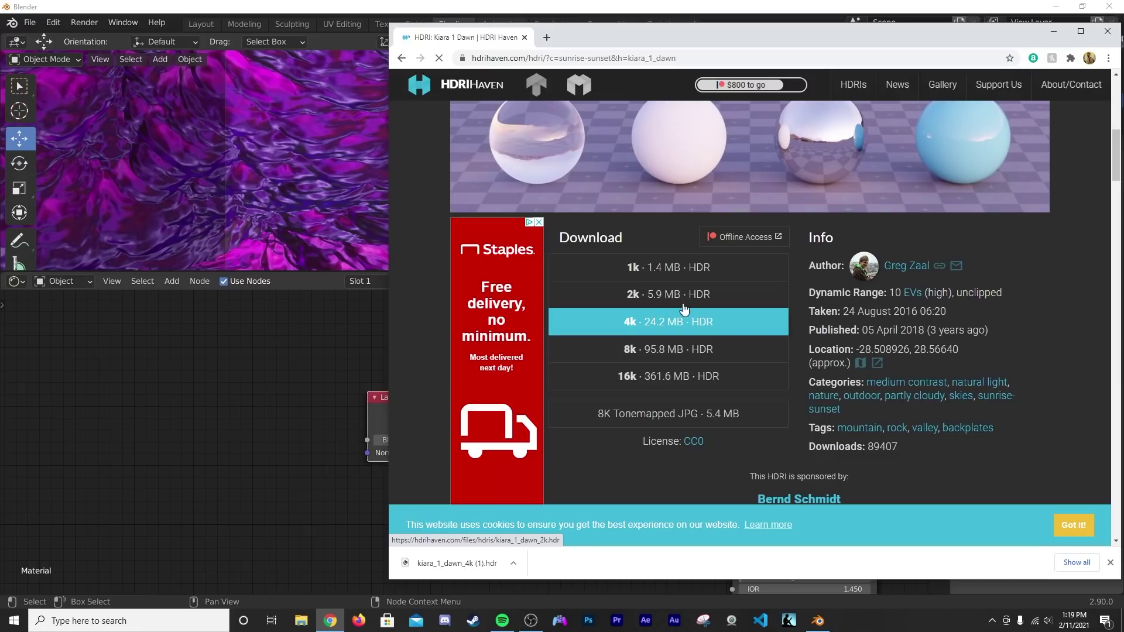
{"action": "left_click", "coordinate": [1054, 31]}
- Switch to Blender's Layout workspace, display the viewport in rendered shading and check the Eevee render settings
{"action": "left_click", "coordinate": [205, 25]}
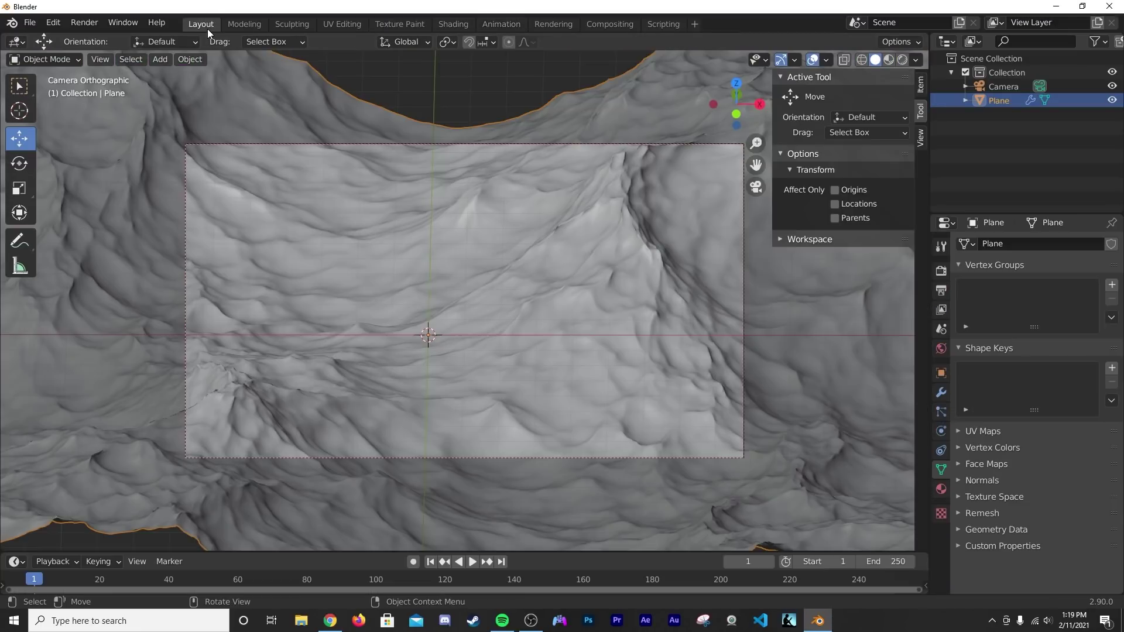
{"action": "scroll", "coordinate": [557, 359], "scroll_direction": "up", "scroll_amount": 2}
{"action": "left_click", "coordinate": [903, 59]}
{"action": "left_click", "coordinate": [942, 271]}
{"action": "scroll", "coordinate": [971, 264], "scroll_direction": "up", "scroll_amount": 3}
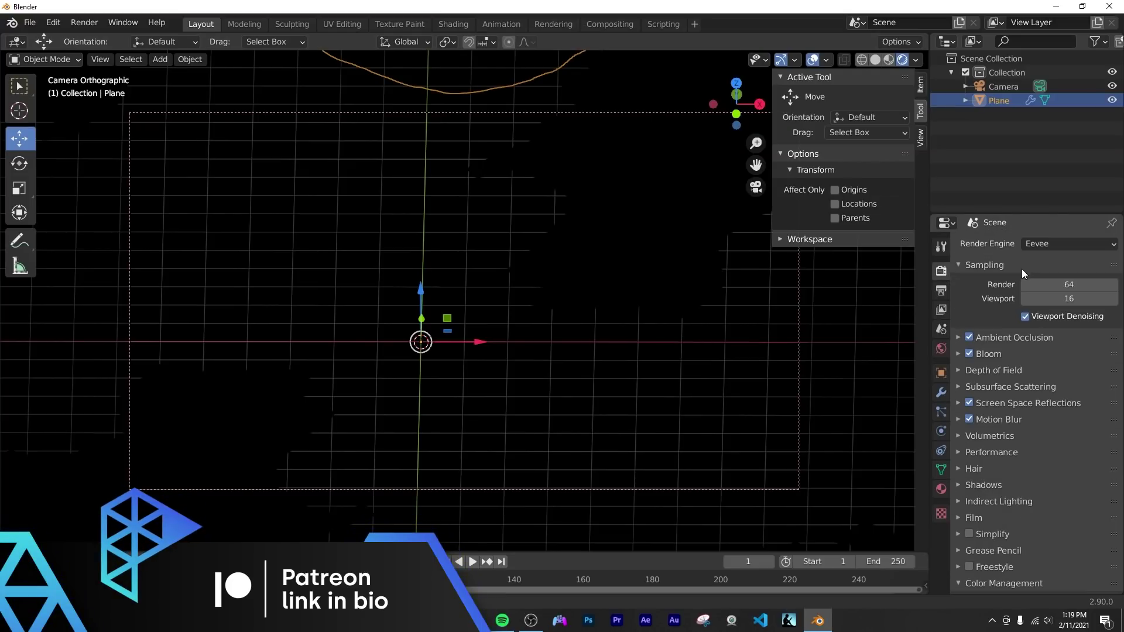
{"action": "left_click", "coordinate": [1036, 245]}
{"action": "left_click", "coordinate": [1036, 248]}
{"action": "left_click", "coordinate": [970, 338]}
- Set the world background color to an Environment Texture and load kiara_1_dawn_4k (1).hdr from the Desktop folder
{"action": "left_click", "coordinate": [942, 349]}
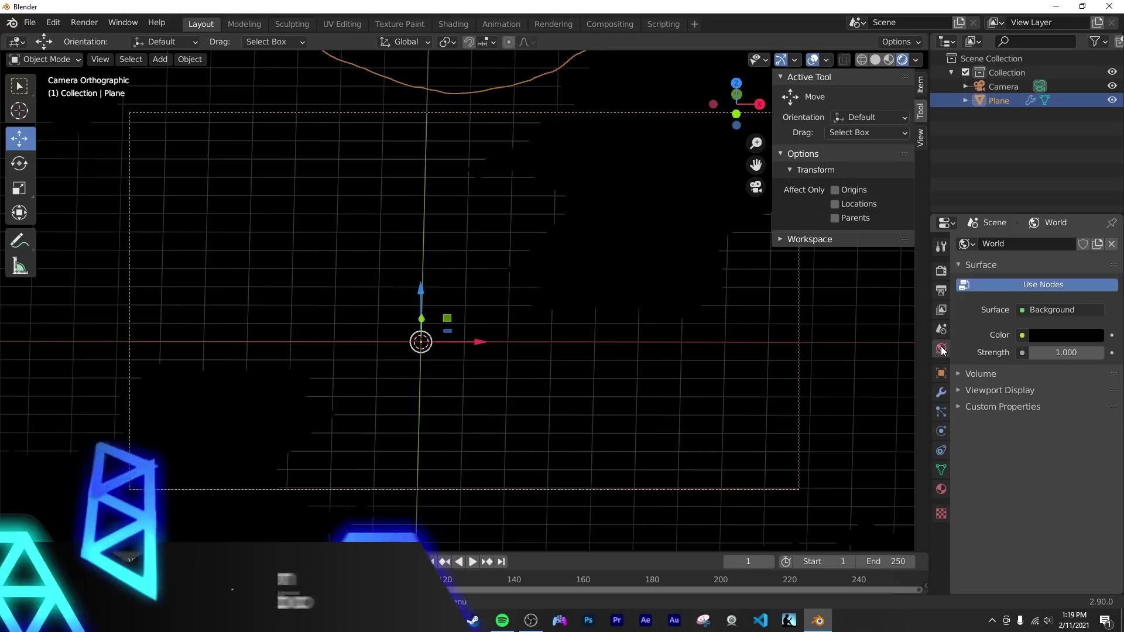
{"action": "left_click", "coordinate": [1023, 335]}
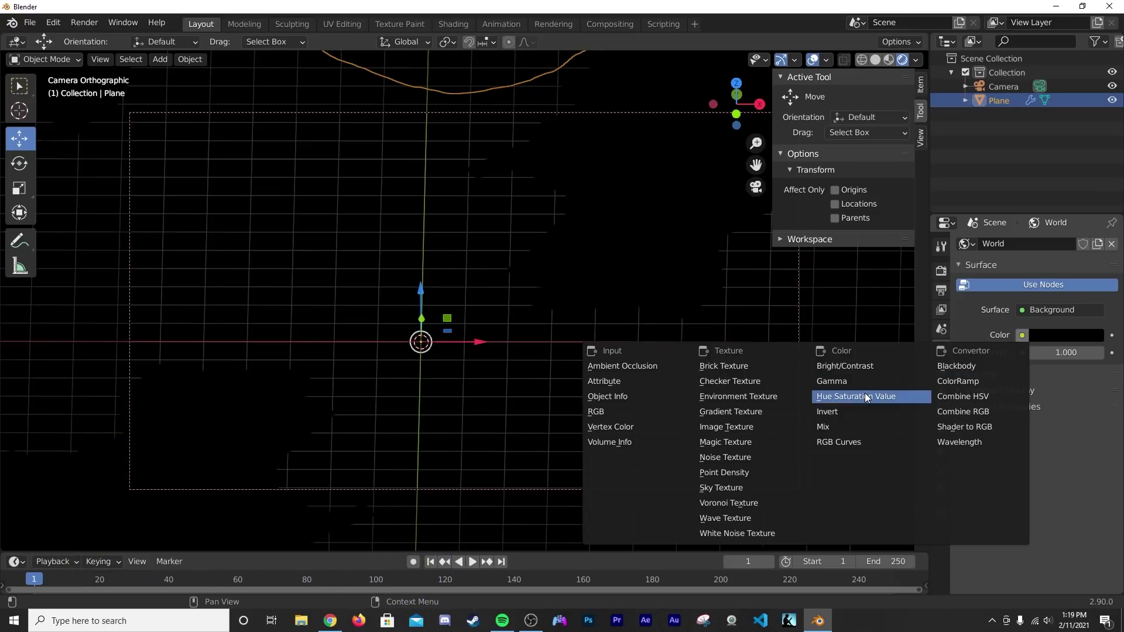
{"action": "left_click", "coordinate": [743, 394]}
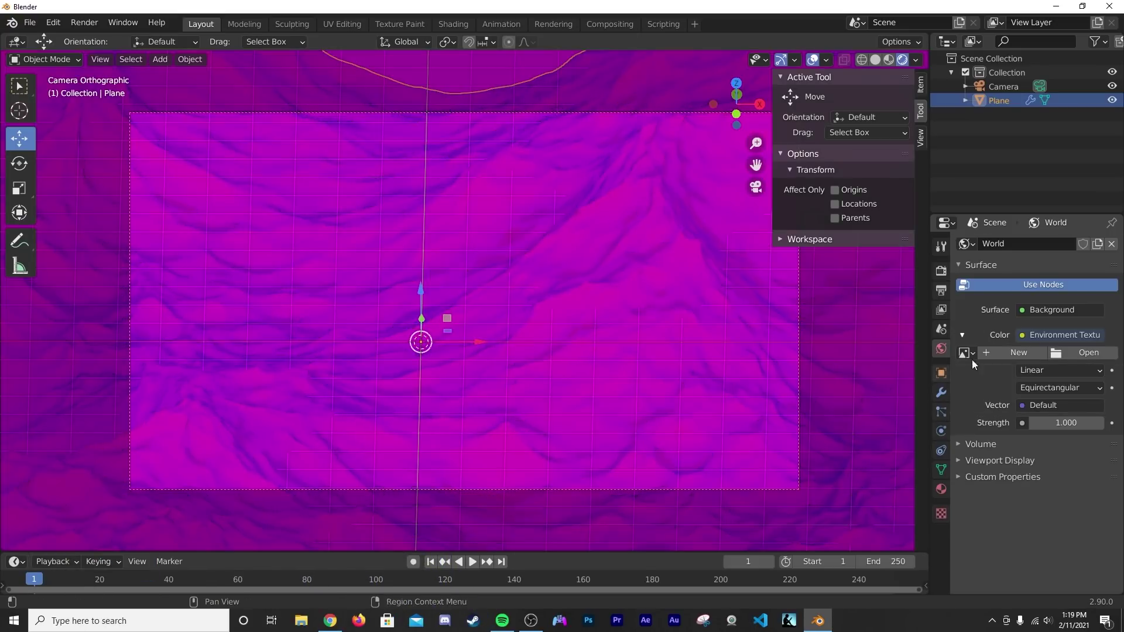
{"action": "left_click", "coordinate": [1065, 356]}
{"action": "left_click", "coordinate": [66, 148]}
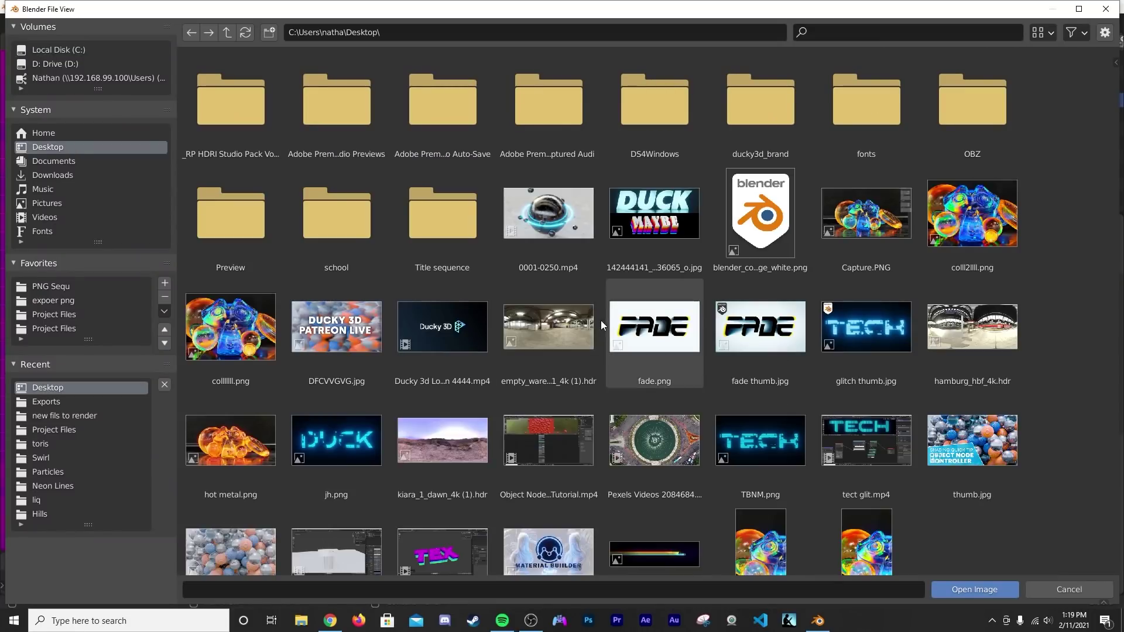
{"action": "left_click", "coordinate": [452, 444]}
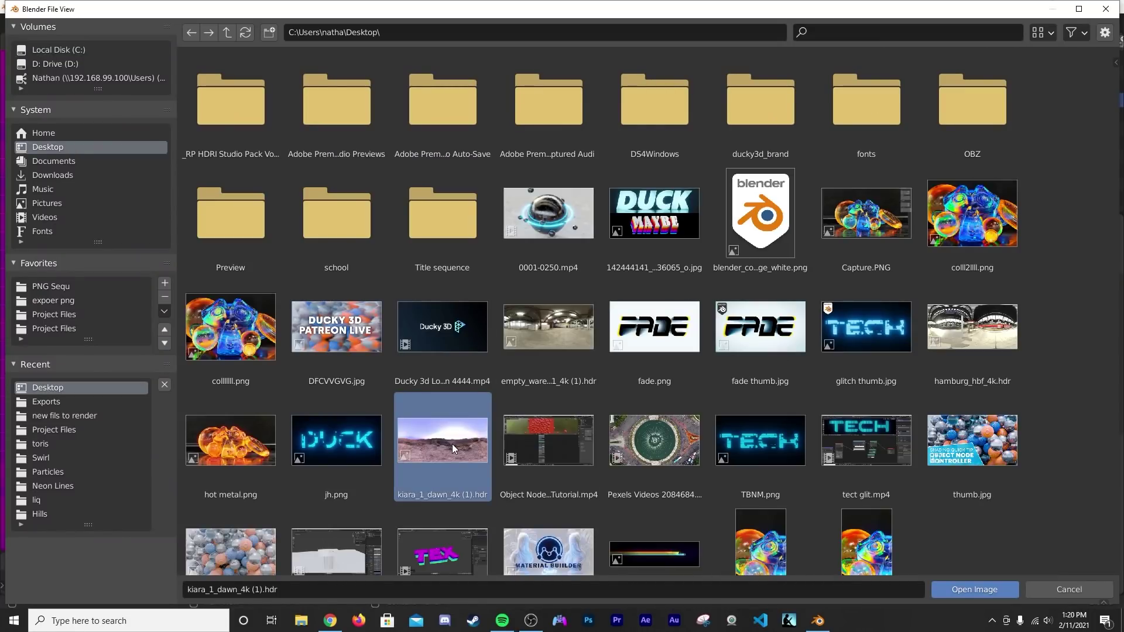
{"action": "double_click", "coordinate": [452, 444]}
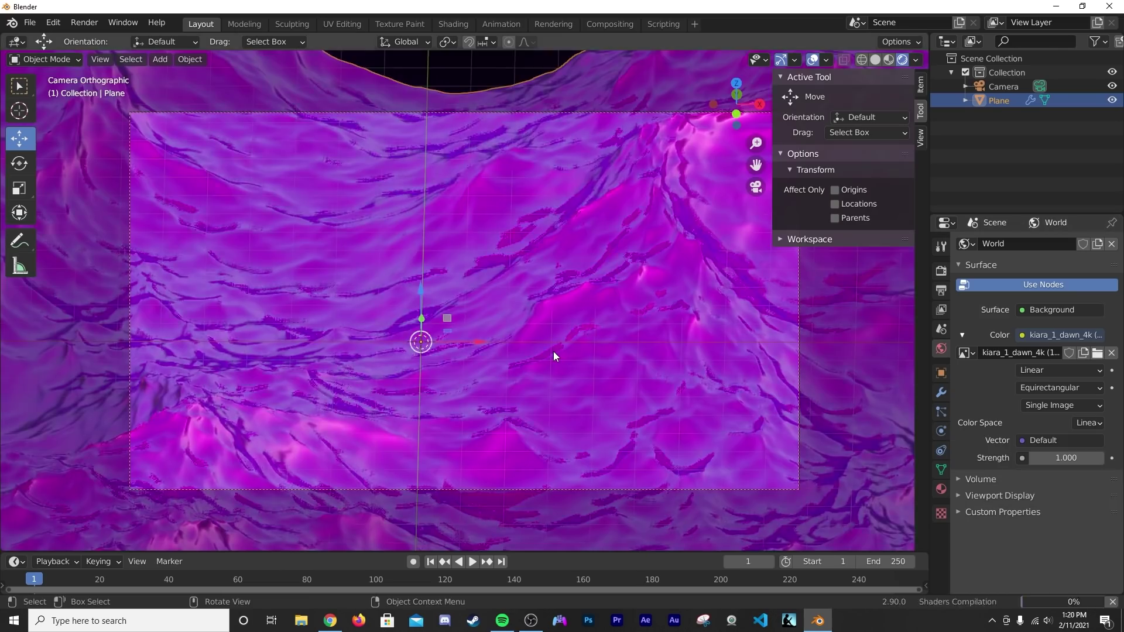
- Return to the camera view and switch to the Shading workspace with rendered viewport shading
{"action": "scroll", "coordinate": [554, 352], "scroll_direction": "down", "scroll_amount": 3}
{"action": "middle_click_drag", "start_coordinate": [553, 351], "coordinate": [515, 385]}
{"action": "key", "text": "KP_0"}
{"action": "left_click", "coordinate": [53, 22]}
{"action": "left_click", "coordinate": [434, 22]}
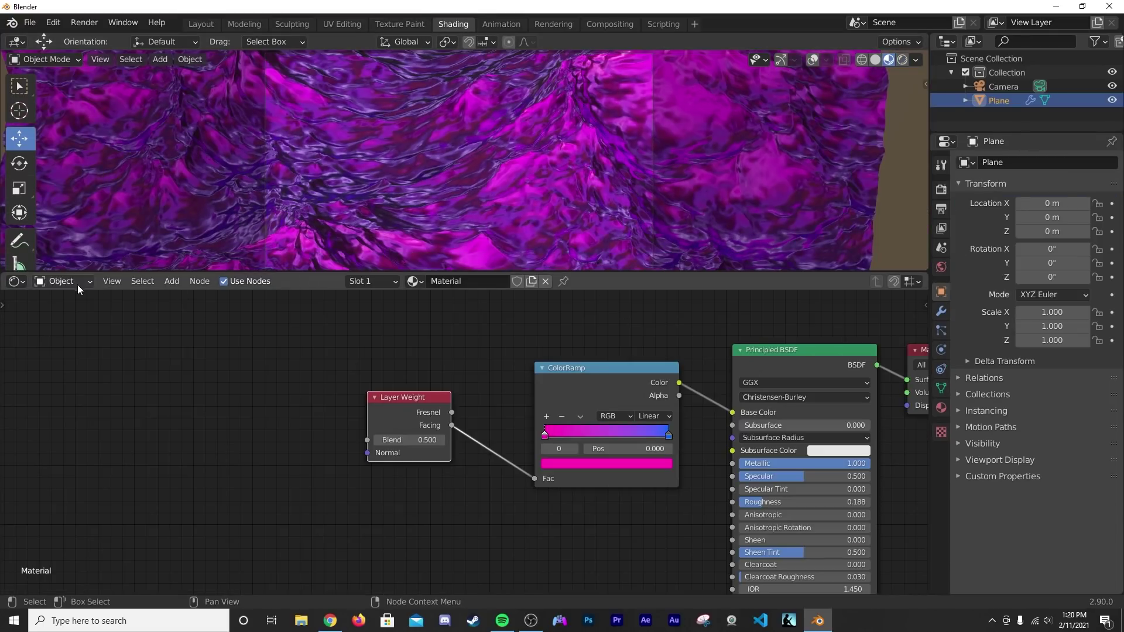
{"action": "left_click", "coordinate": [902, 59]}
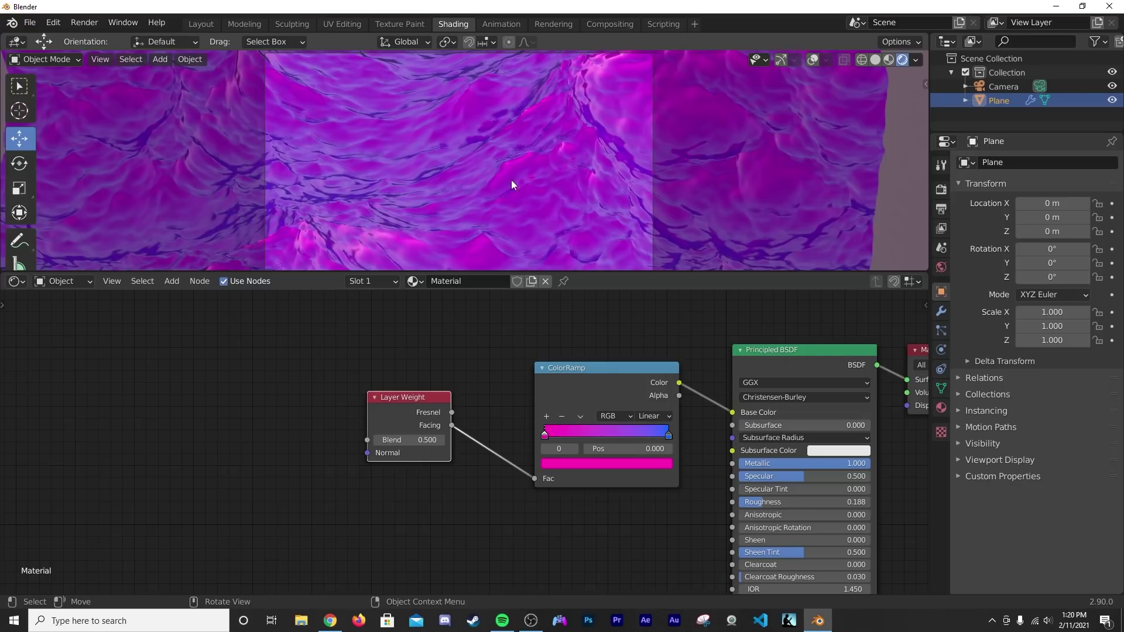
{"action": "scroll", "coordinate": [503, 184], "scroll_direction": "up", "scroll_amount": 1}
- Show the World nodes in the shader editor and add linked Texture Coordinate and Mapping nodes to the environment texture
{"action": "left_click", "coordinate": [73, 280]}
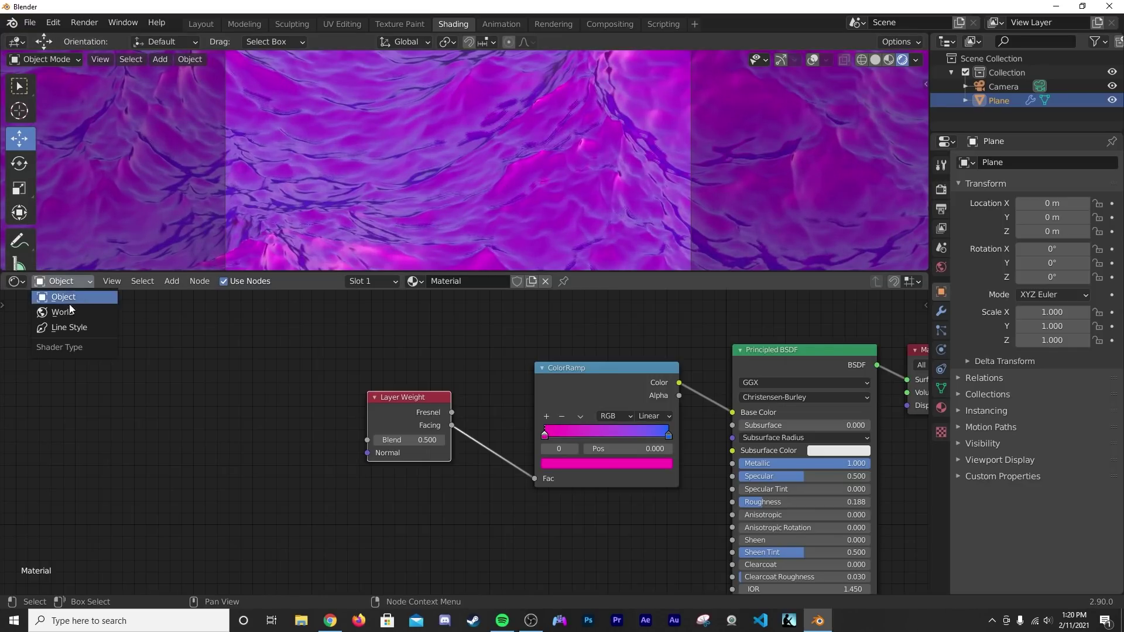
{"action": "left_click", "coordinate": [68, 312]}
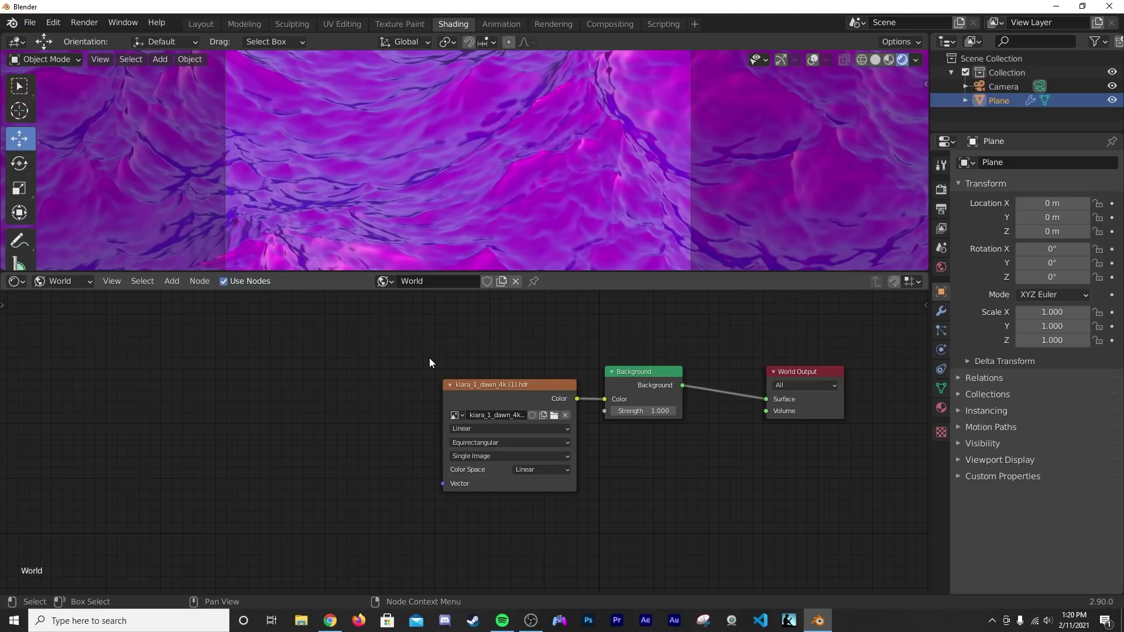
{"action": "left_click", "coordinate": [505, 388]}
{"action": "key", "text": "ctrl+t"}
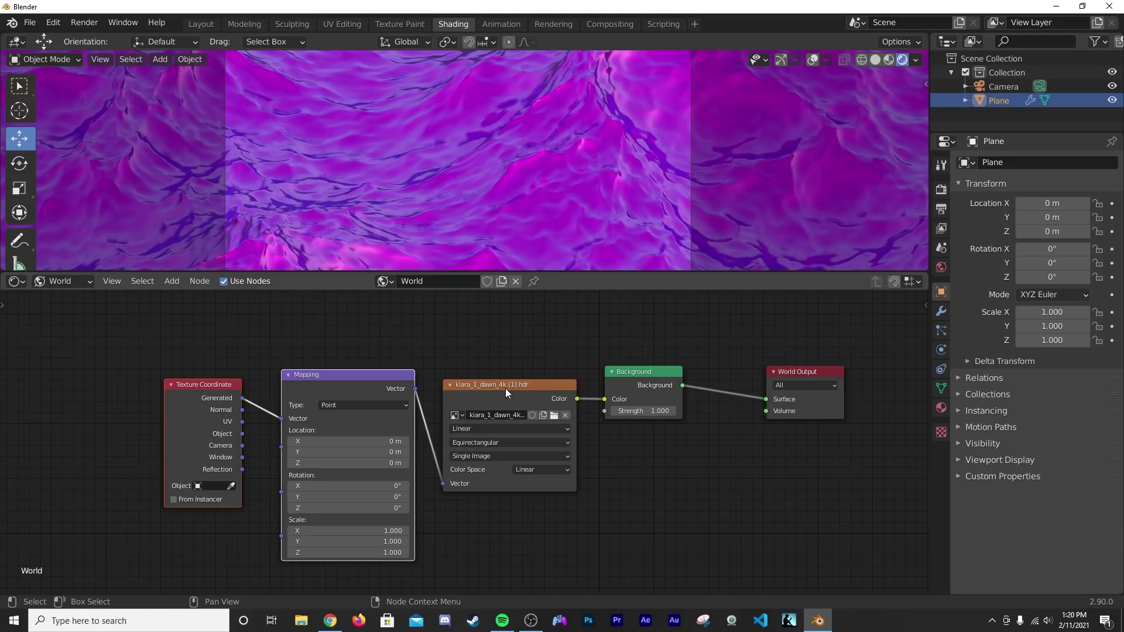
- Space out the Texture Coordinate and Mapping nodes, set the Mapping node's Z rotation to 290°, and return to the camera view
{"action": "key", "text": "g"}
{"action": "left_click", "coordinate": [131, 395]}
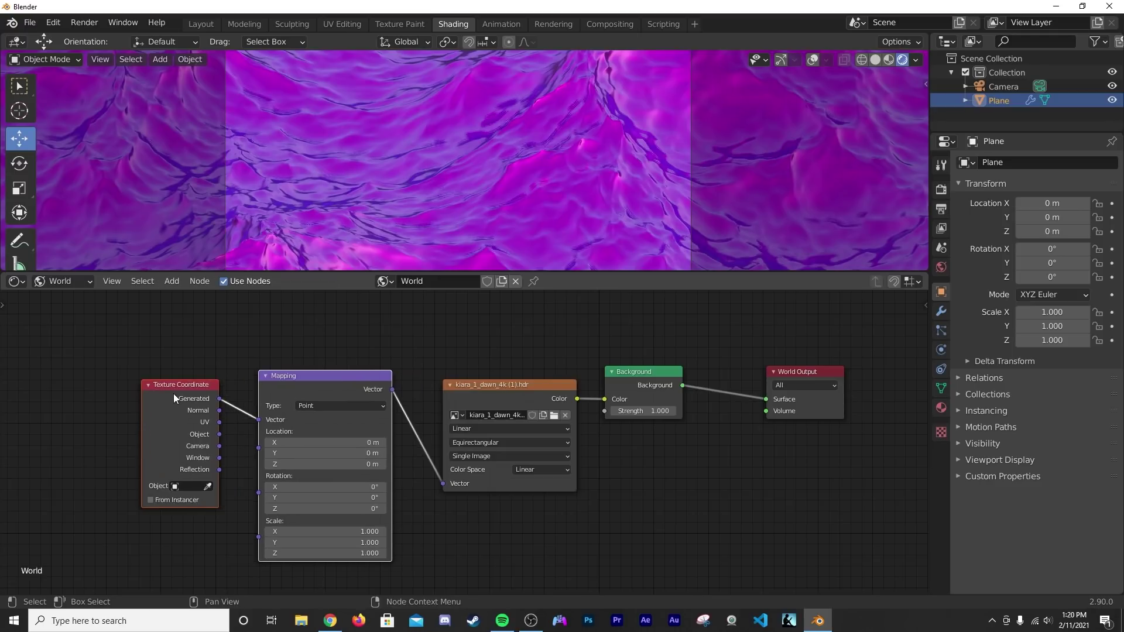
{"action": "scroll", "coordinate": [441, 432], "scroll_direction": "up", "scroll_amount": 2}
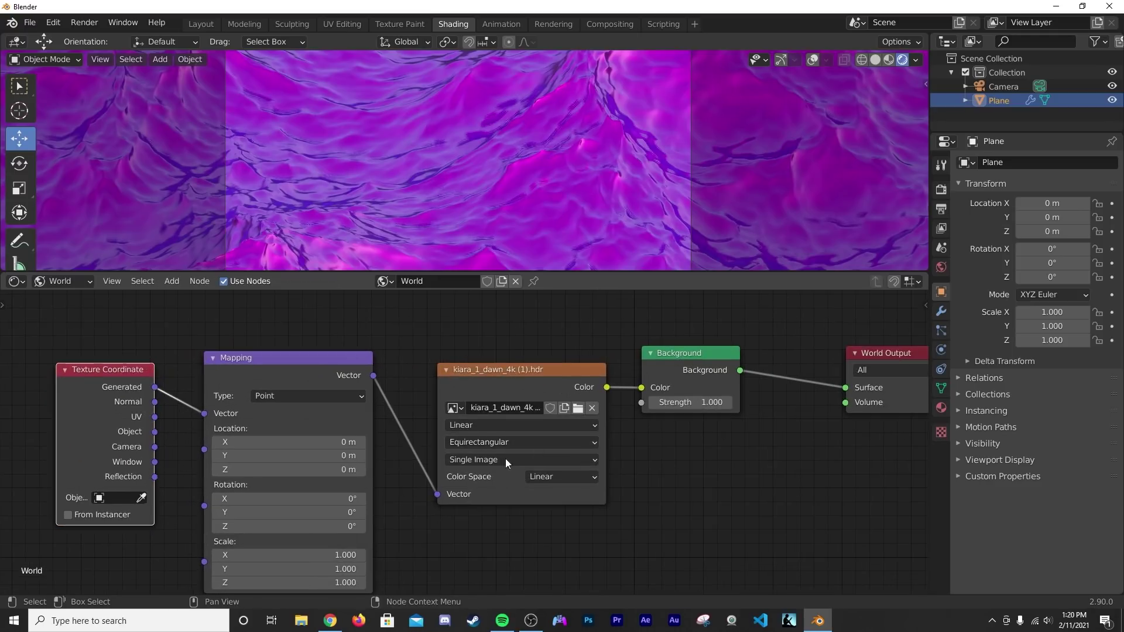
{"action": "left_click_drag", "start_coordinate": [319, 475], "coordinate": [440, 476]}
{"action": "key", "text": "KP_0"}
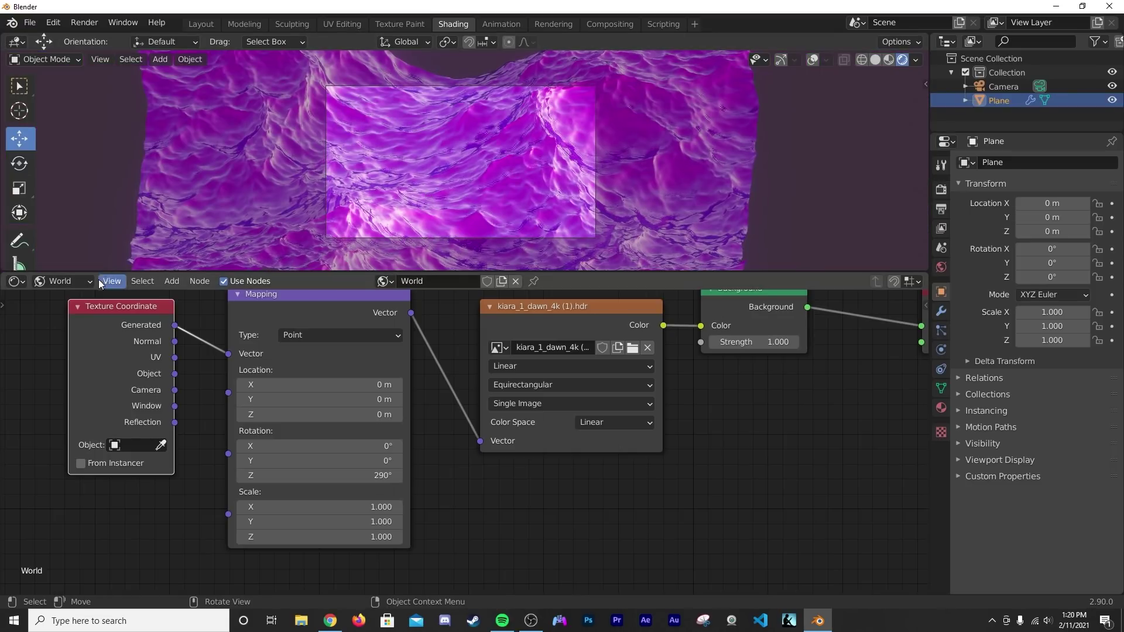
- Switch the shader editor to the plane's material nodes and move the ColorRamp's blue stop to position 0.554
{"action": "left_click", "coordinate": [66, 282]}
{"action": "left_click", "coordinate": [72, 297]}
{"action": "scroll", "coordinate": [487, 396], "scroll_direction": "up", "scroll_amount": 4}
{"action": "left_click_drag", "start_coordinate": [500, 397], "coordinate": [387, 397]}
{"action": "scroll", "coordinate": [498, 128], "scroll_direction": "up", "scroll_amount": 5}
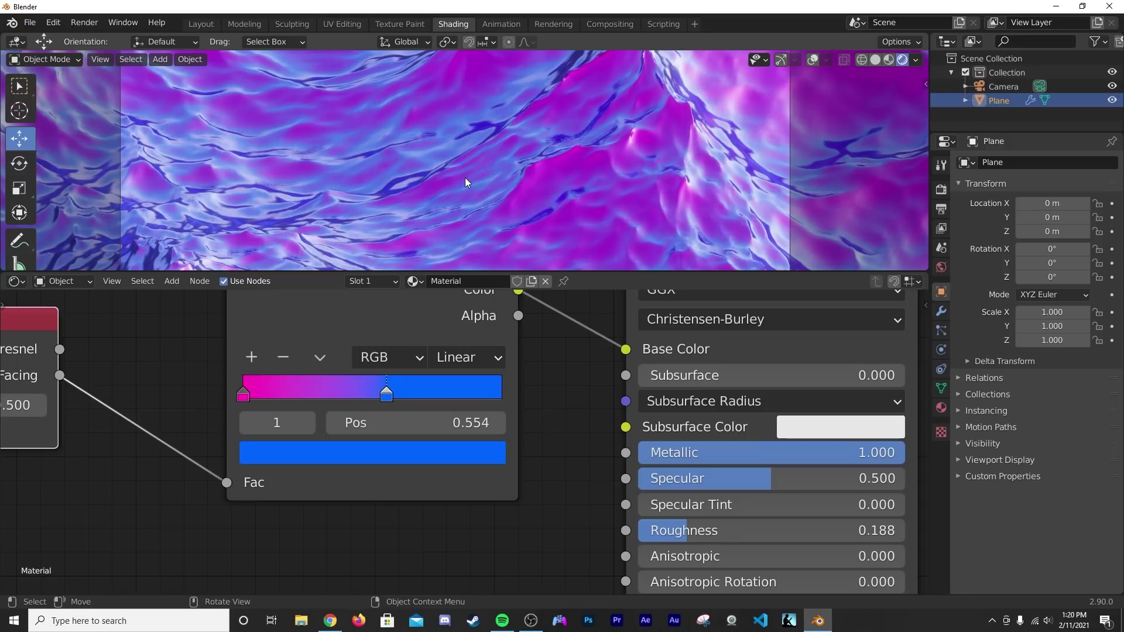
{"action": "scroll", "coordinate": [564, 194], "scroll_direction": "up", "scroll_amount": 2}
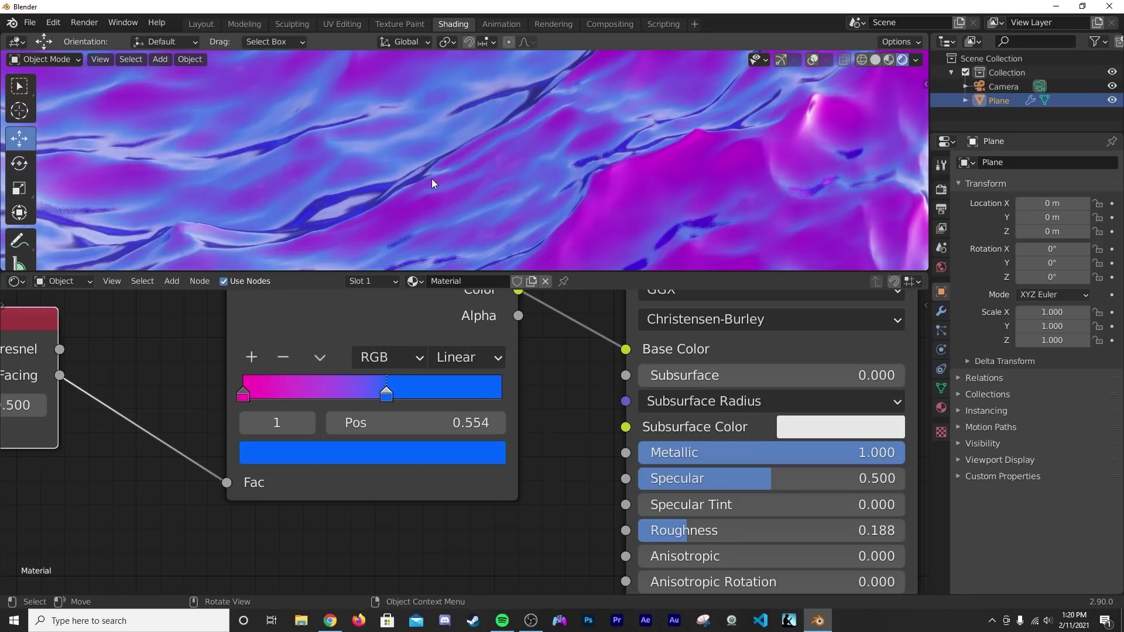
- Set the ColorRamp interpolation to B-Spline and move the blue stop to 0.450 and the pink stop to 0.178
{"action": "left_click", "coordinate": [479, 355]}
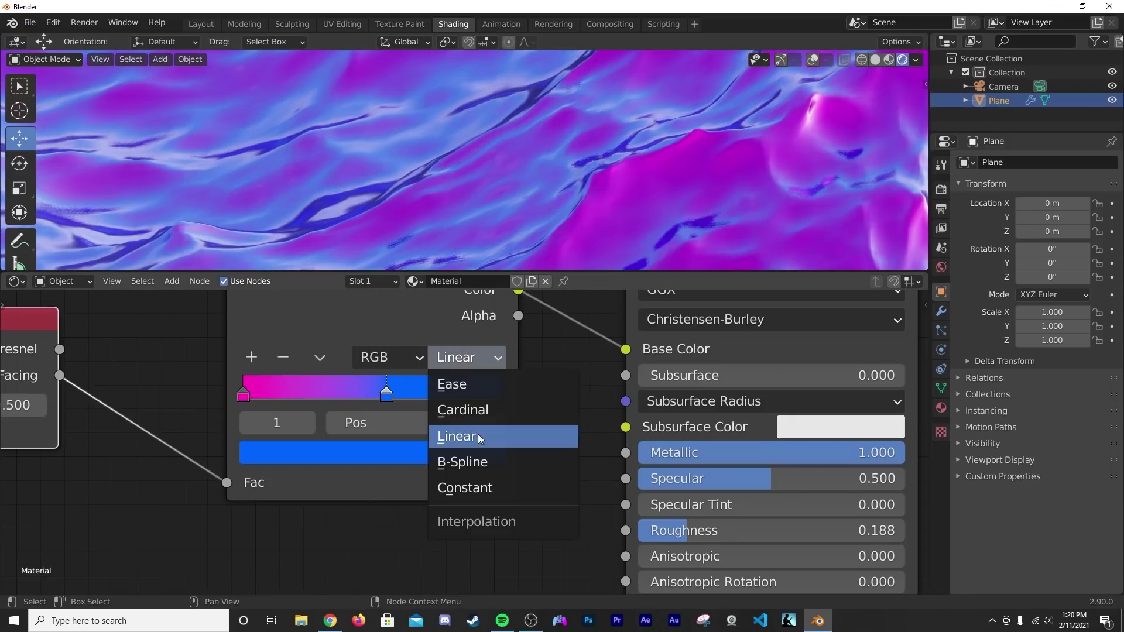
{"action": "left_click", "coordinate": [477, 464]}
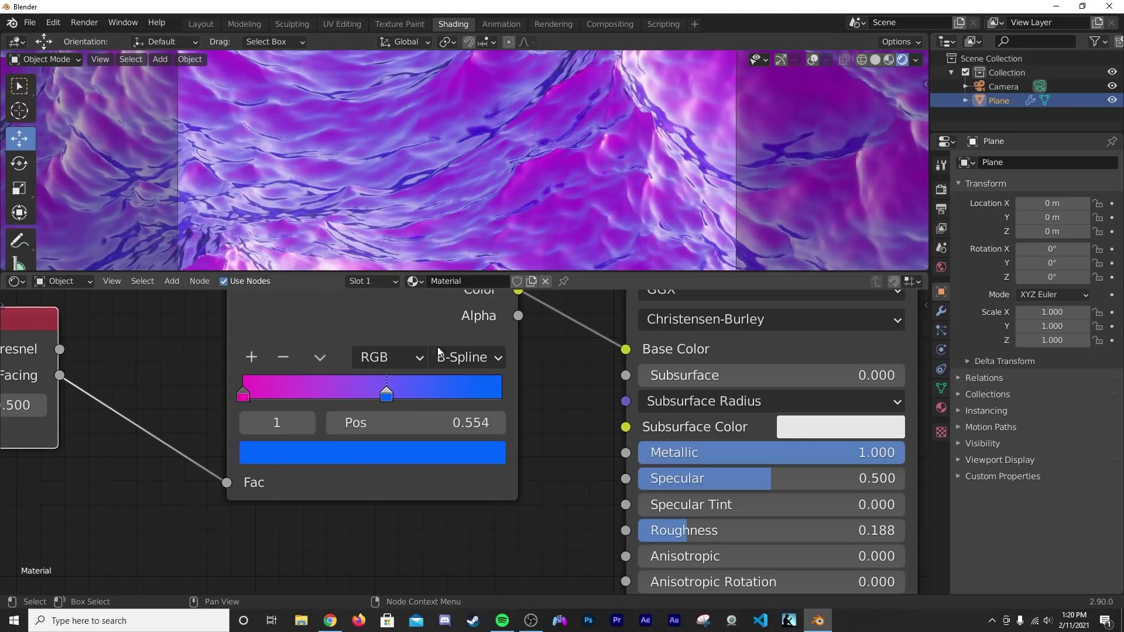
{"action": "left_click_drag", "start_coordinate": [389, 393], "coordinate": [359, 392]}
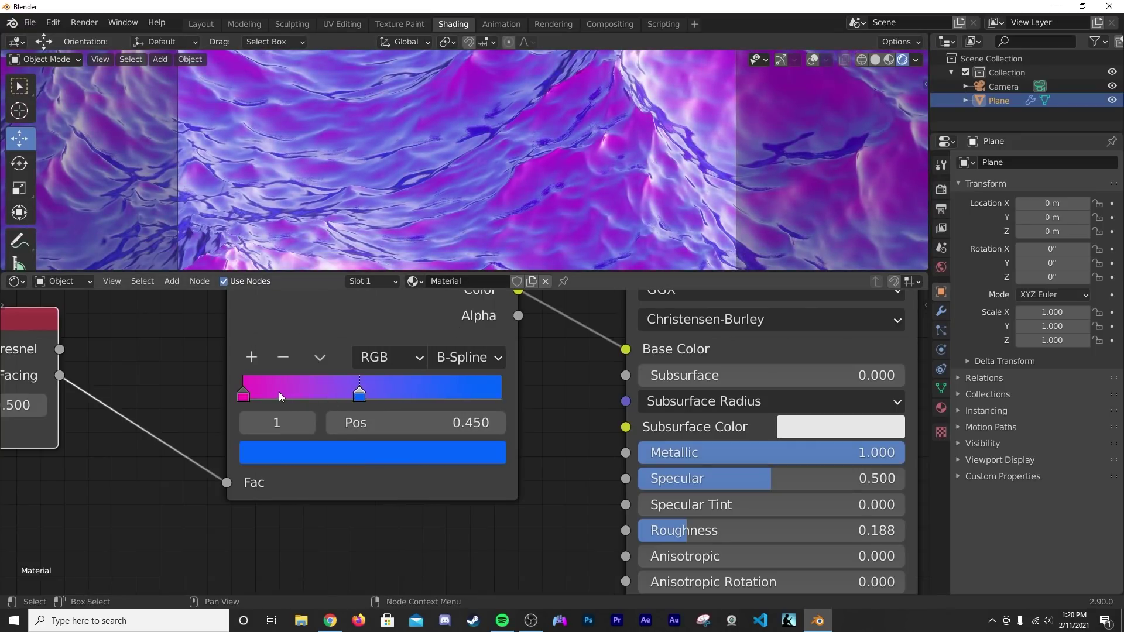
{"action": "left_click_drag", "start_coordinate": [243, 399], "coordinate": [289, 395]}
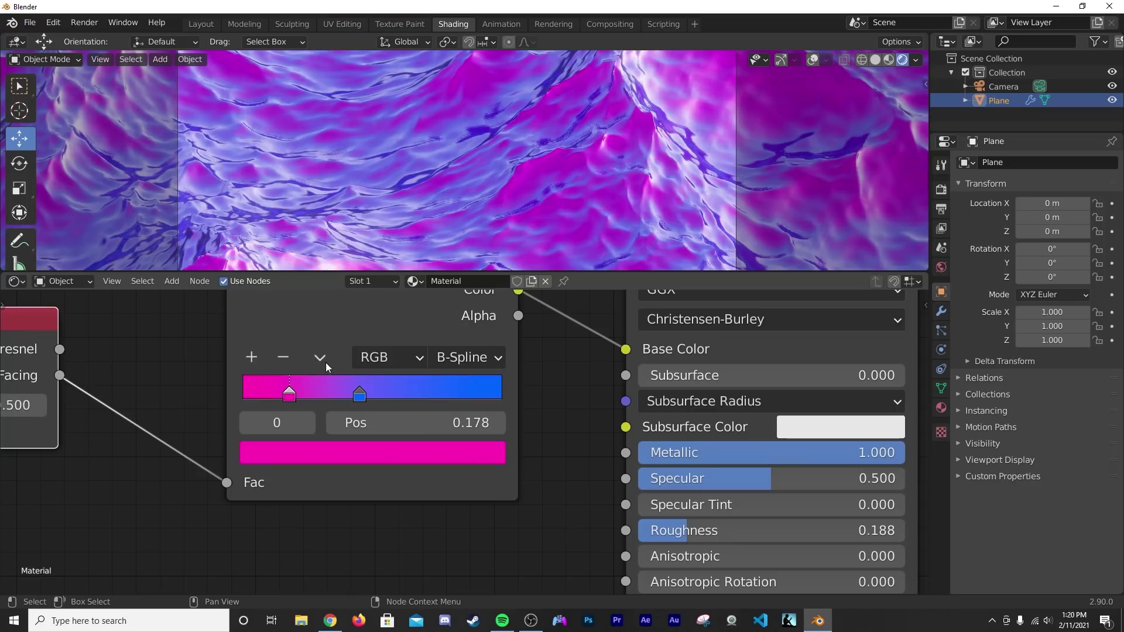
- Flip the color ramp and place the blue stop at 0.364 and the pink stop at 0.613
{"action": "left_click", "coordinate": [324, 359]}
{"action": "left_click", "coordinate": [333, 382]}
{"action": "left_click_drag", "start_coordinate": [381, 396], "coordinate": [304, 383]}
{"action": "left_click_drag", "start_coordinate": [456, 394], "coordinate": [416, 397]}
{"action": "mouse_move", "coordinate": [339, 394]}
{"action": "left_mouse_down"}
{"action": "mouse_move", "coordinate": [285, 391]}
{"action": "mouse_move", "coordinate": [338, 389]}
{"action": "left_mouse_up"}
{"action": "scroll", "coordinate": [464, 211], "scroll_direction": "down", "scroll_amount": 5}
{"action": "scroll", "coordinate": [451, 147], "scroll_direction": "up", "scroll_amount": 4}
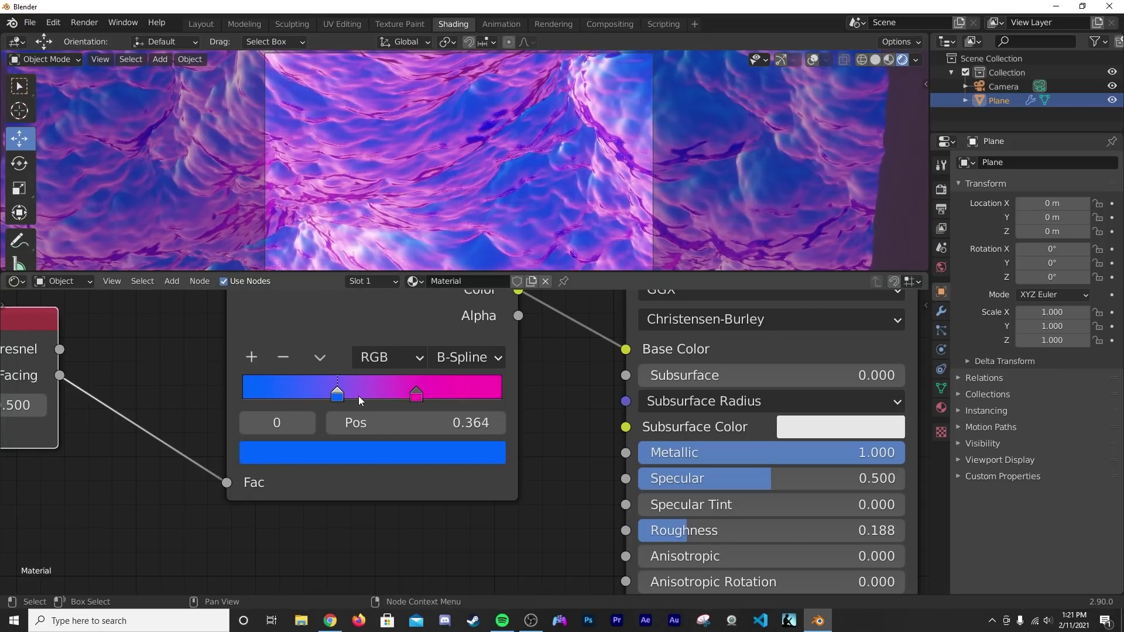
{"action": "left_click_drag", "start_coordinate": [415, 394], "coordinate": [404, 396]}
{"action": "scroll", "coordinate": [455, 218], "scroll_direction": "down", "scroll_amount": 2}
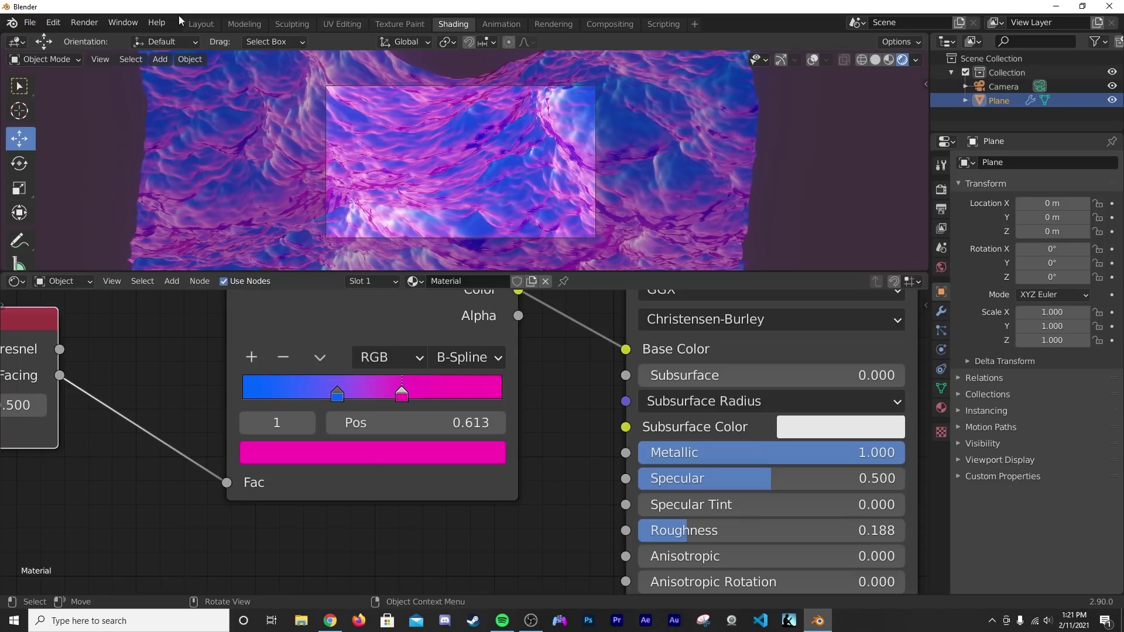
- Switch to the Layout workspace and show the plane's Ocean modifier settings
{"action": "left_click", "coordinate": [202, 24]}
{"action": "scroll", "coordinate": [606, 321], "scroll_direction": "up", "scroll_amount": 5}
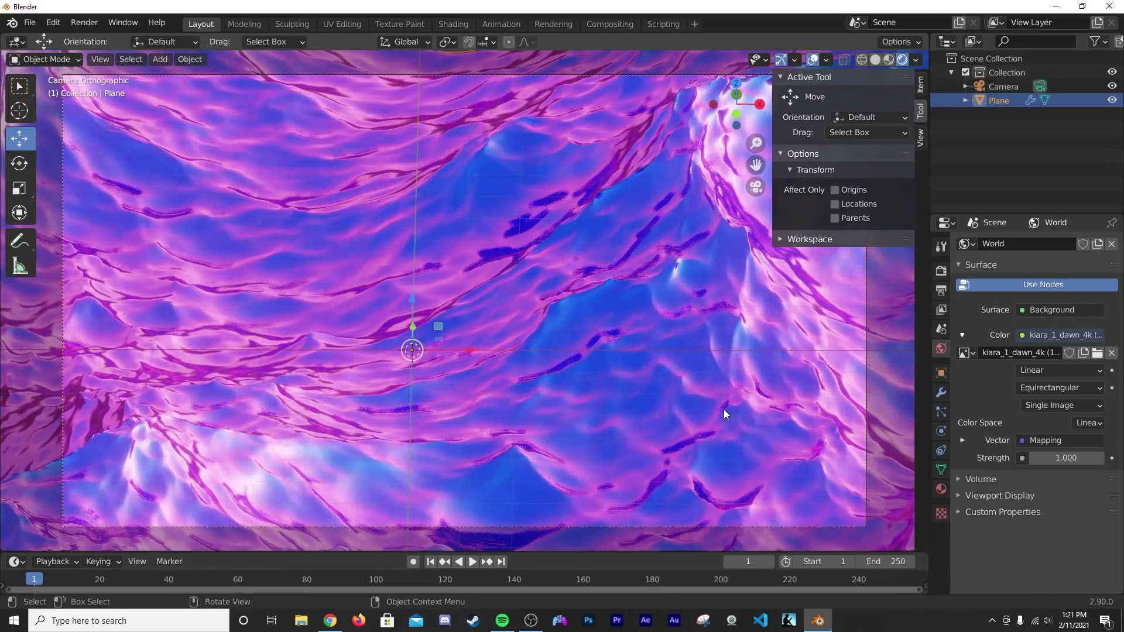
{"action": "left_click", "coordinate": [941, 392]}
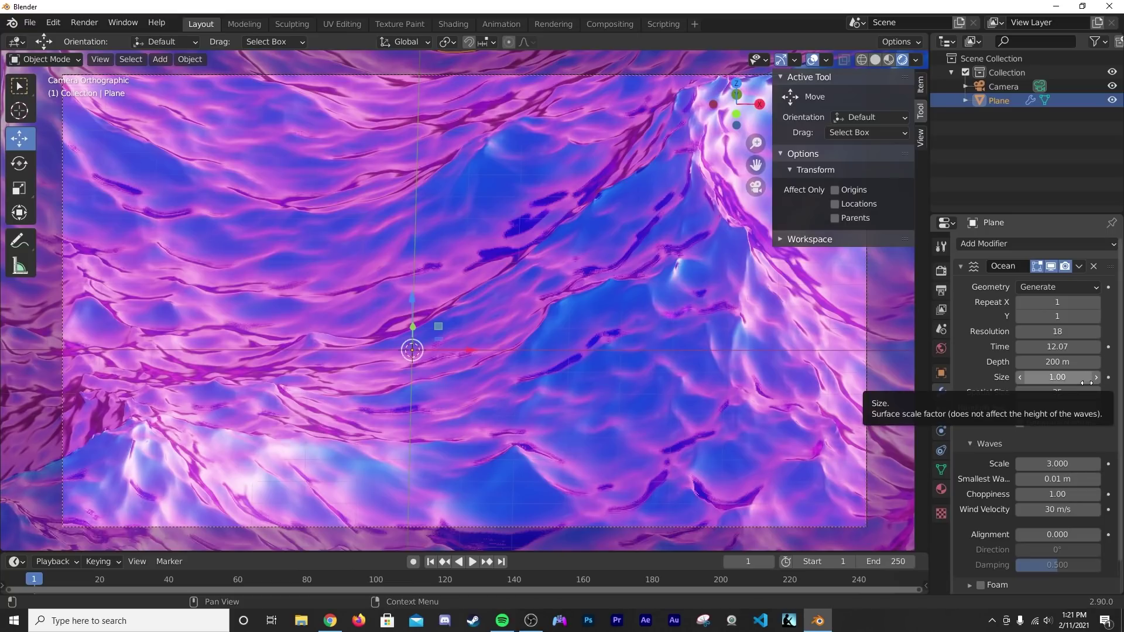
{"action": "left_click", "coordinate": [1067, 465]}
{"action": "key", "text": "Return"}
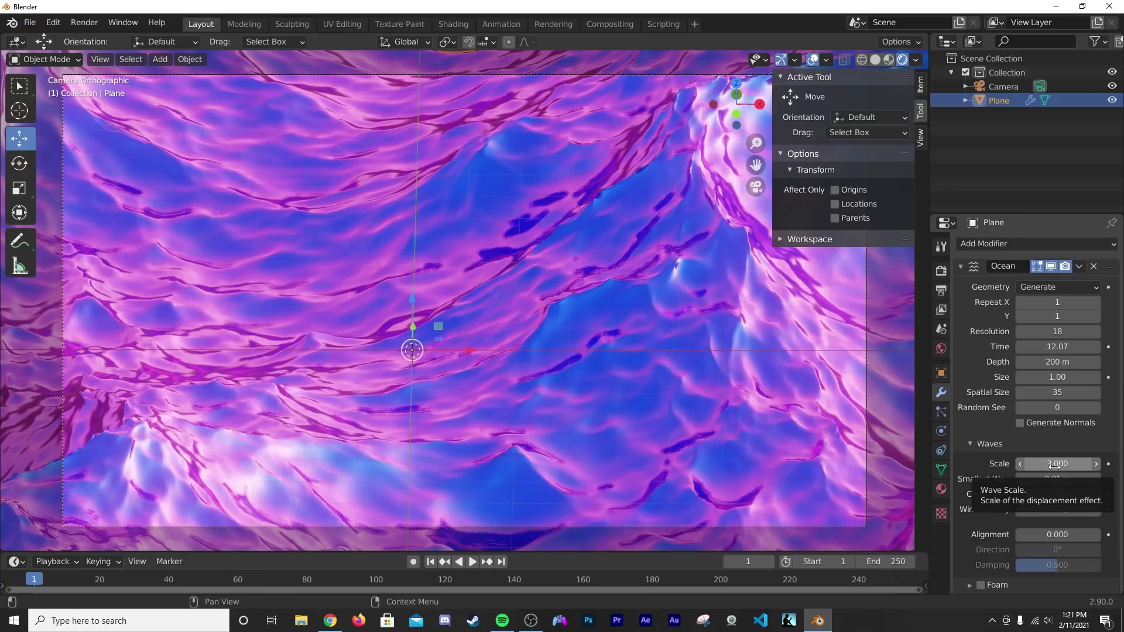
- Enlarge the timeline area and check the frame rate in the output settings
{"action": "left_click_drag", "start_coordinate": [566, 553], "coordinate": [567, 485]}
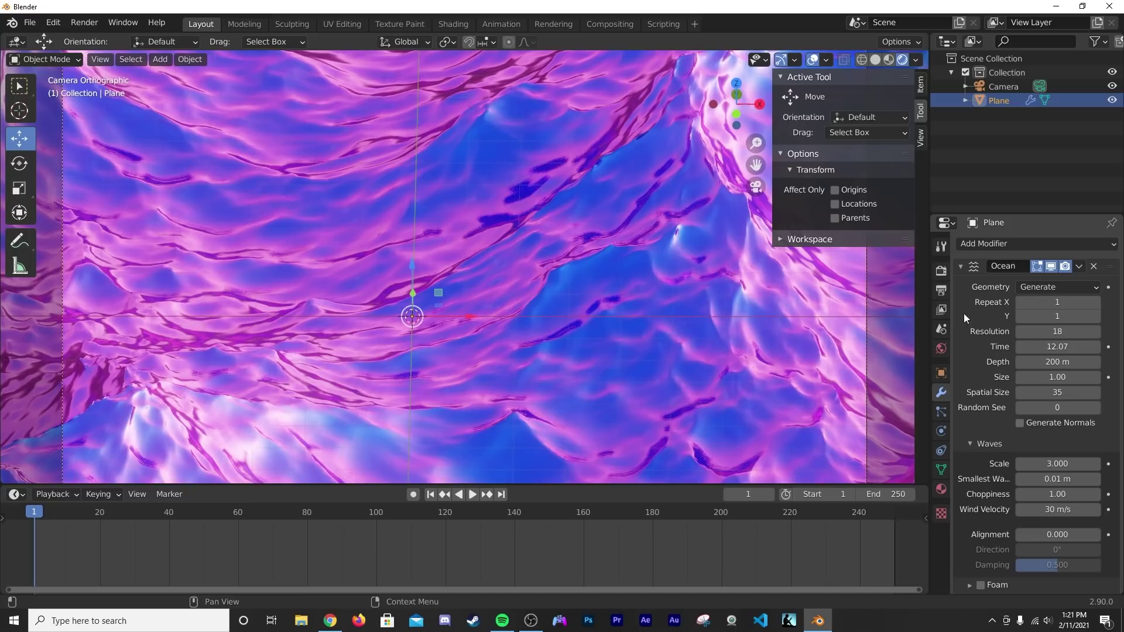
{"action": "left_click", "coordinate": [942, 291]}
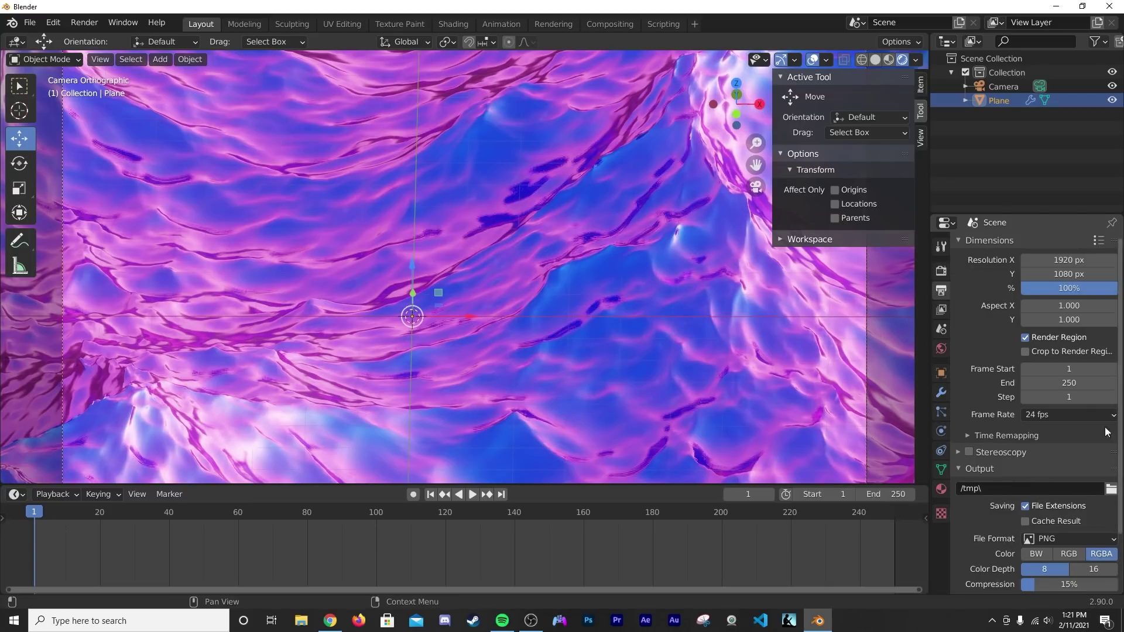
{"action": "left_click", "coordinate": [1056, 417]}
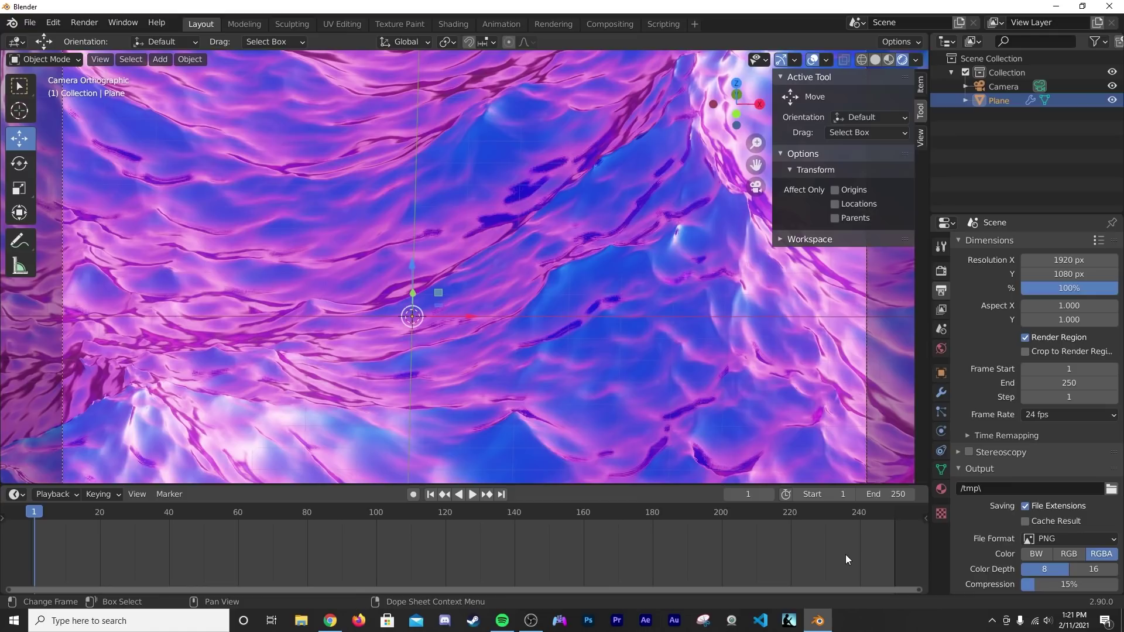
- Set the animation's end frame to 120 and fit the frame range in the timeline
{"action": "left_click", "coordinate": [893, 493]}
{"action": "type", "text": "120"}
{"action": "key", "text": "Return"}
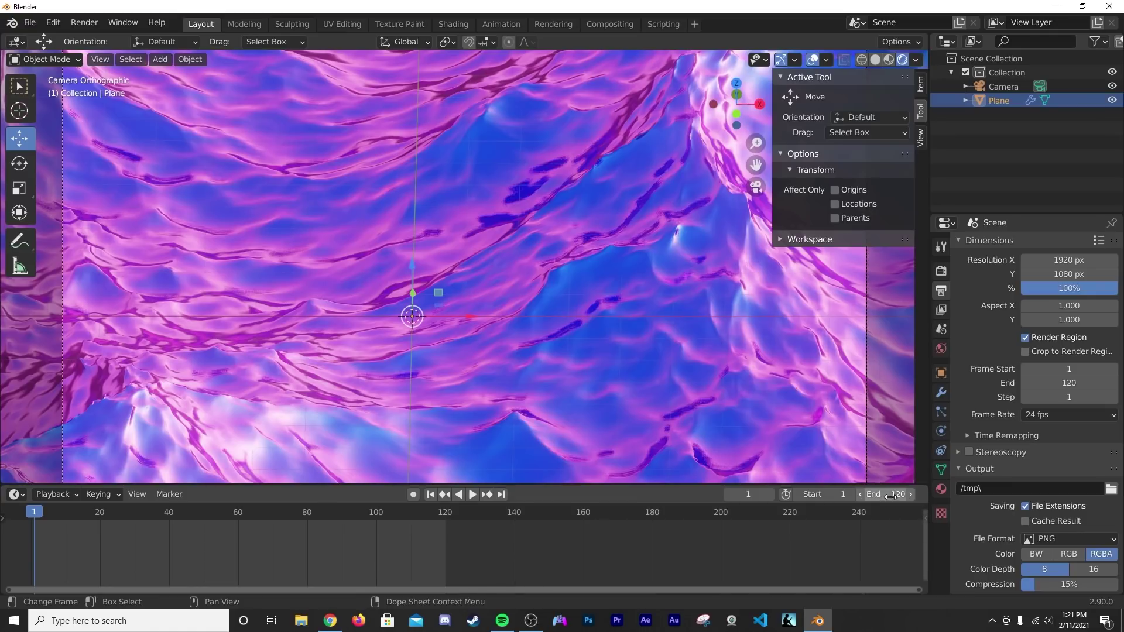
{"action": "scroll", "coordinate": [662, 539], "scroll_direction": "up", "scroll_amount": 4}
{"action": "middle_click_drag", "start_coordinate": [662, 539], "coordinate": [658, 544], "text": "ctrl"}
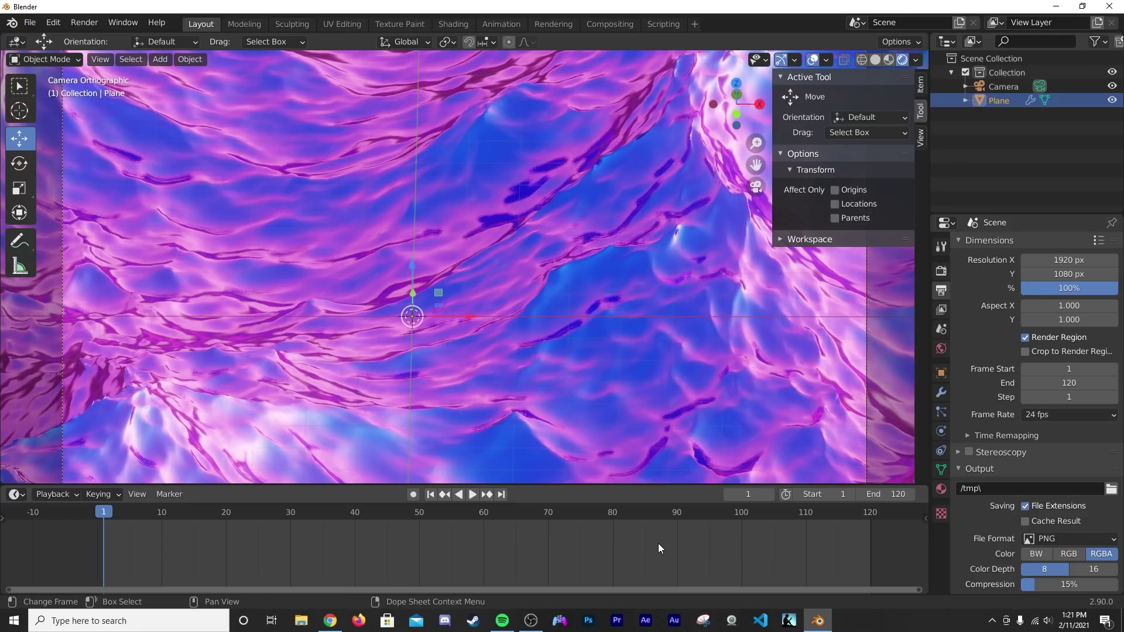
- Set the Ocean modifier's Time to 1 and keyframe it at frame 0
{"action": "left_click", "coordinate": [941, 392]}
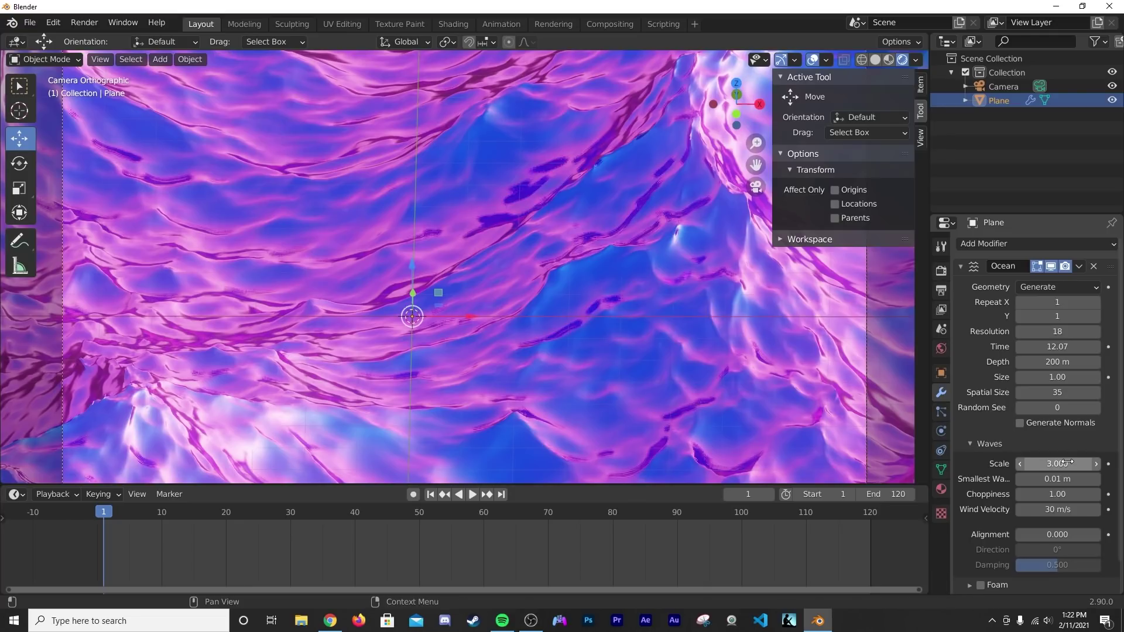
{"action": "left_click", "coordinate": [1057, 348]}
{"action": "type", "text": "1"}
{"action": "key", "text": "Return"}
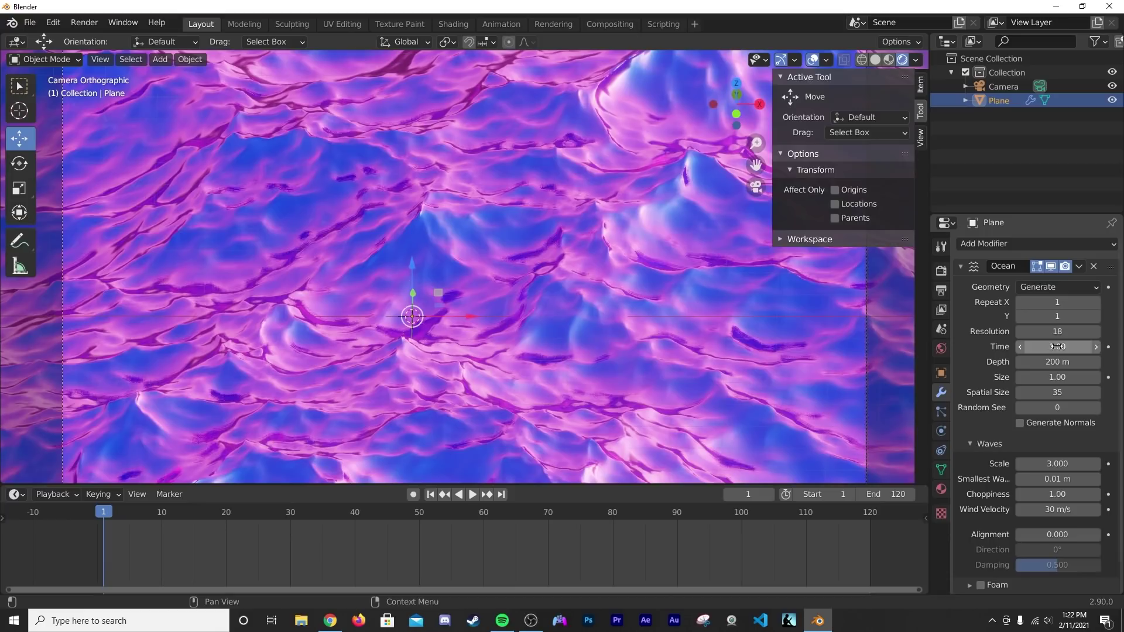
{"action": "key", "text": "Left"}
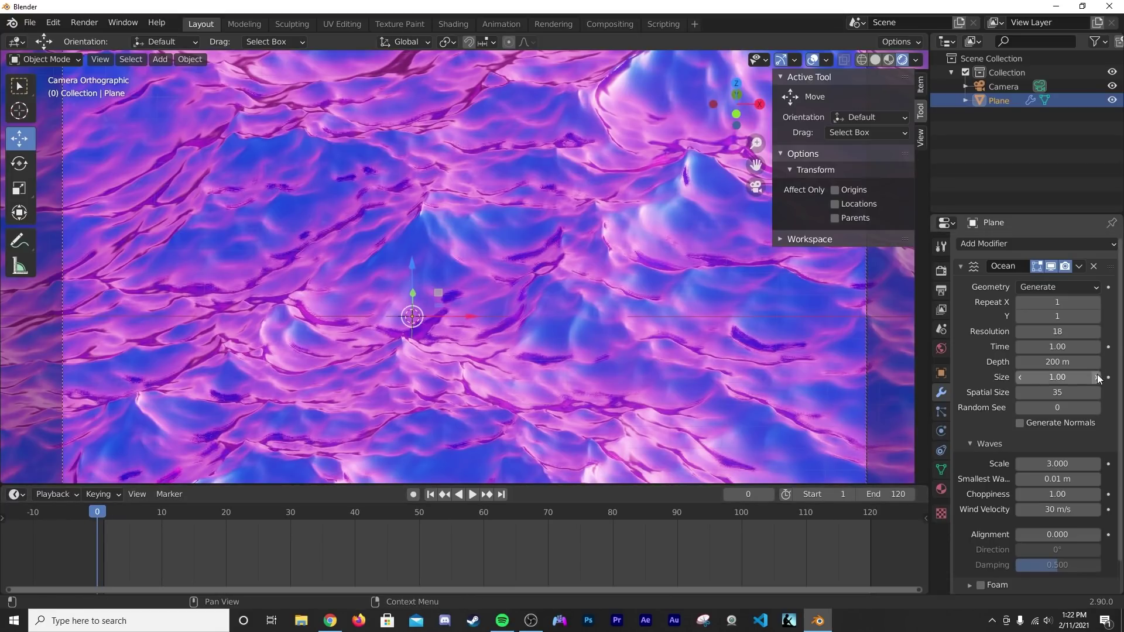
{"action": "left_click", "coordinate": [1109, 347]}
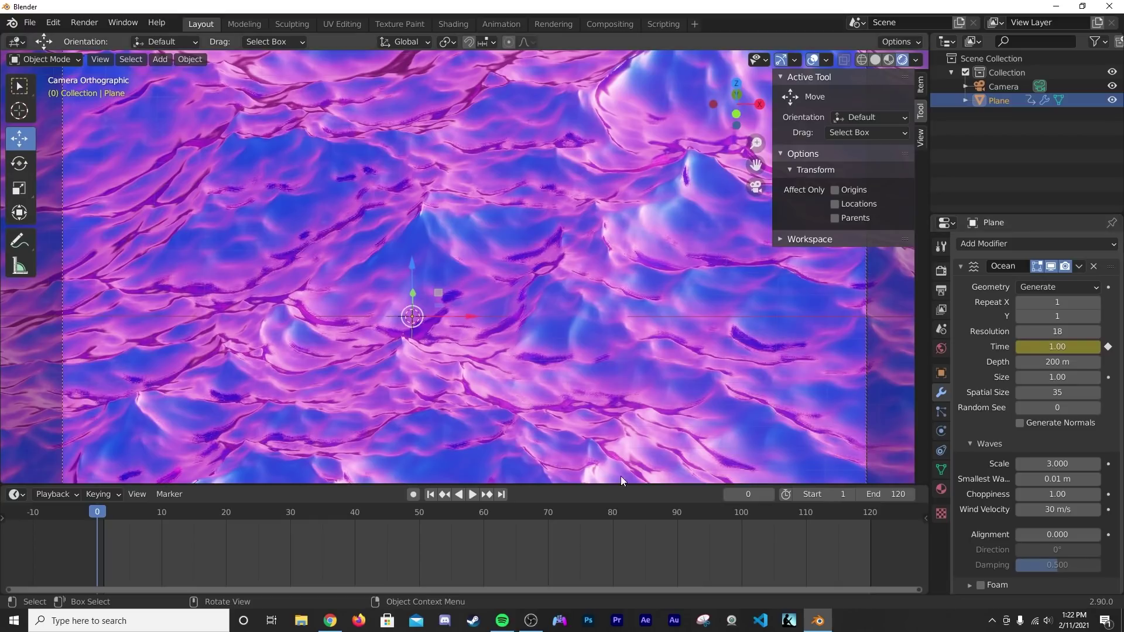
- Go to frame 120, set the Ocean modifier's Time to 5 and keyframe it
{"action": "left_click", "coordinate": [502, 494]}
{"action": "left_click", "coordinate": [1071, 347]}
{"action": "type", "text": "5"}
{"action": "key", "text": "Return"}
{"action": "key", "text": "i"}
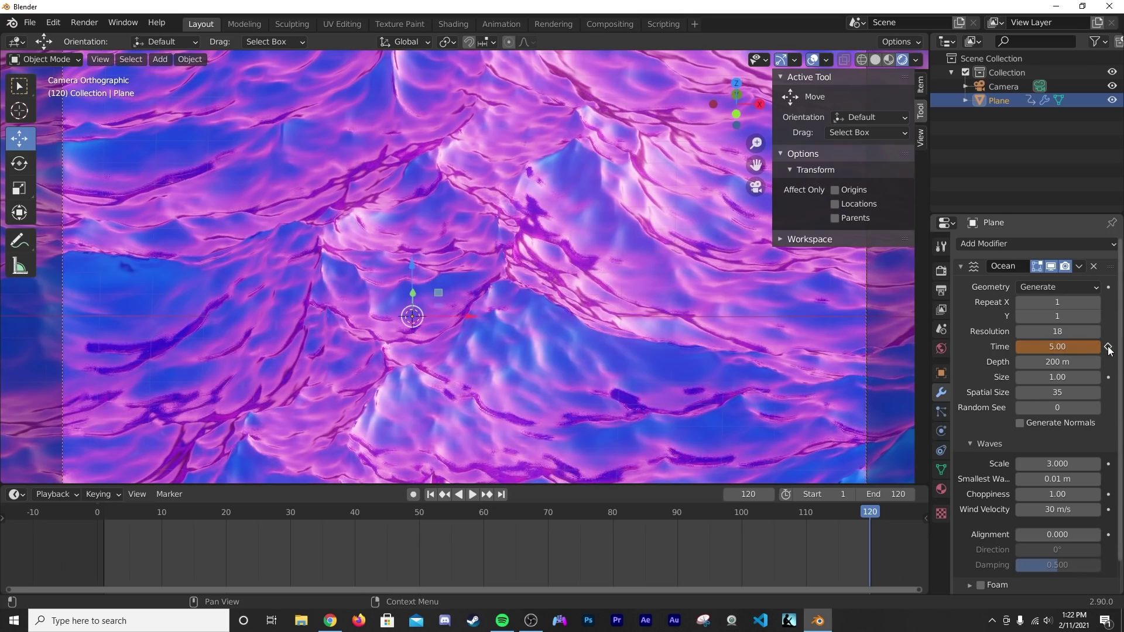
- Play back the ocean animation and compare the Time keyframes at frames 0 and 120
{"action": "key", "text": "space"}
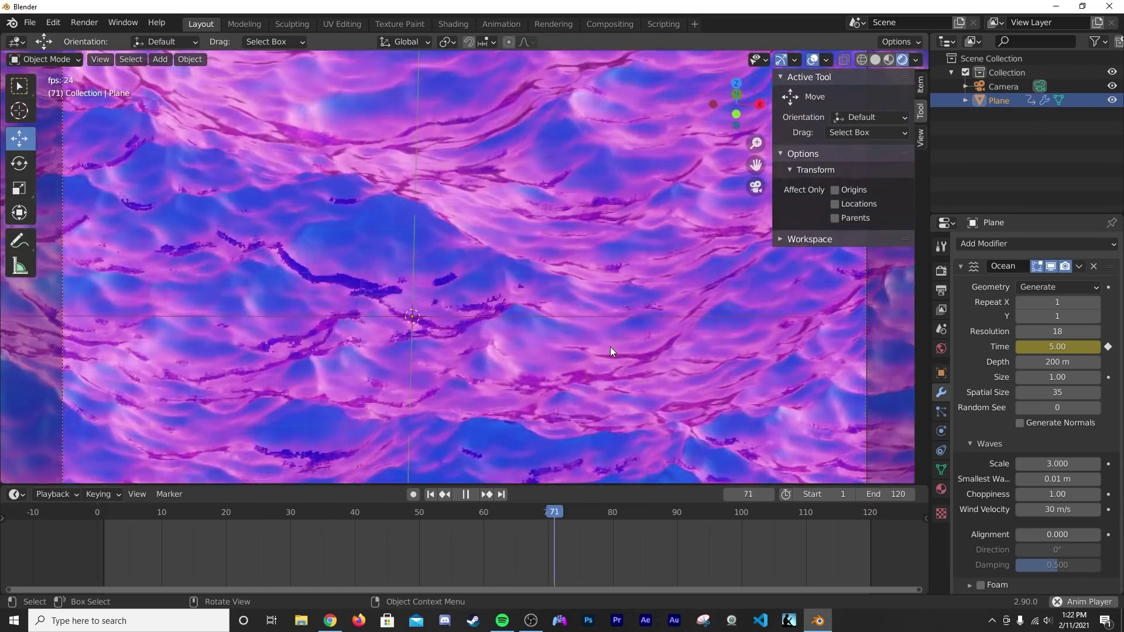
{"action": "key", "text": "space"}
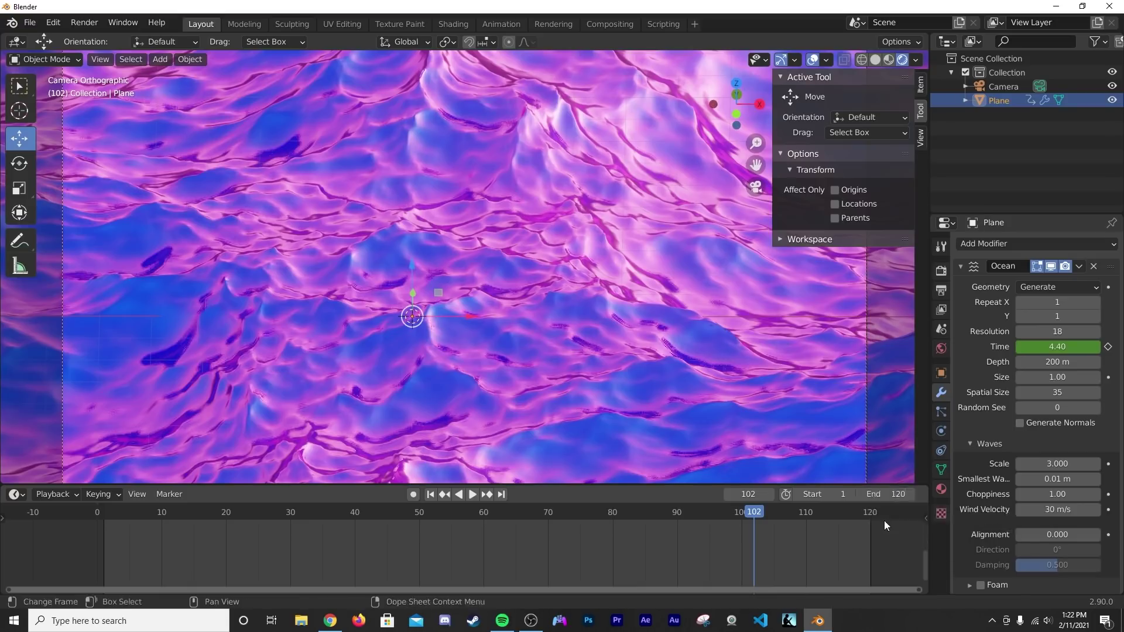
{"action": "left_click", "coordinate": [434, 498]}
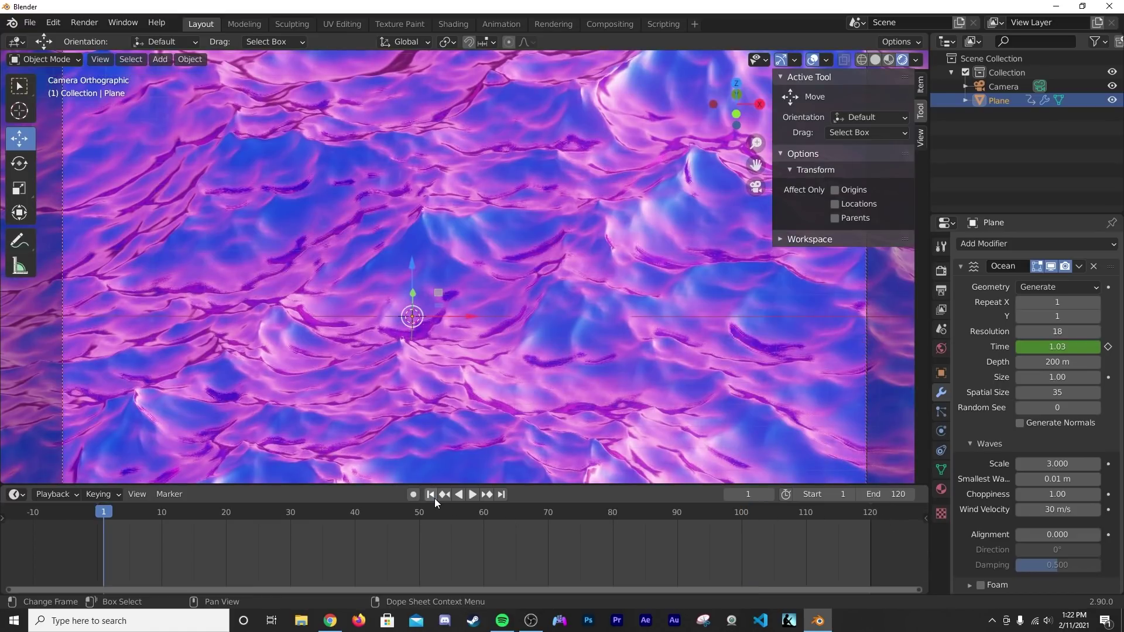
{"action": "left_click", "coordinate": [201, 528]}
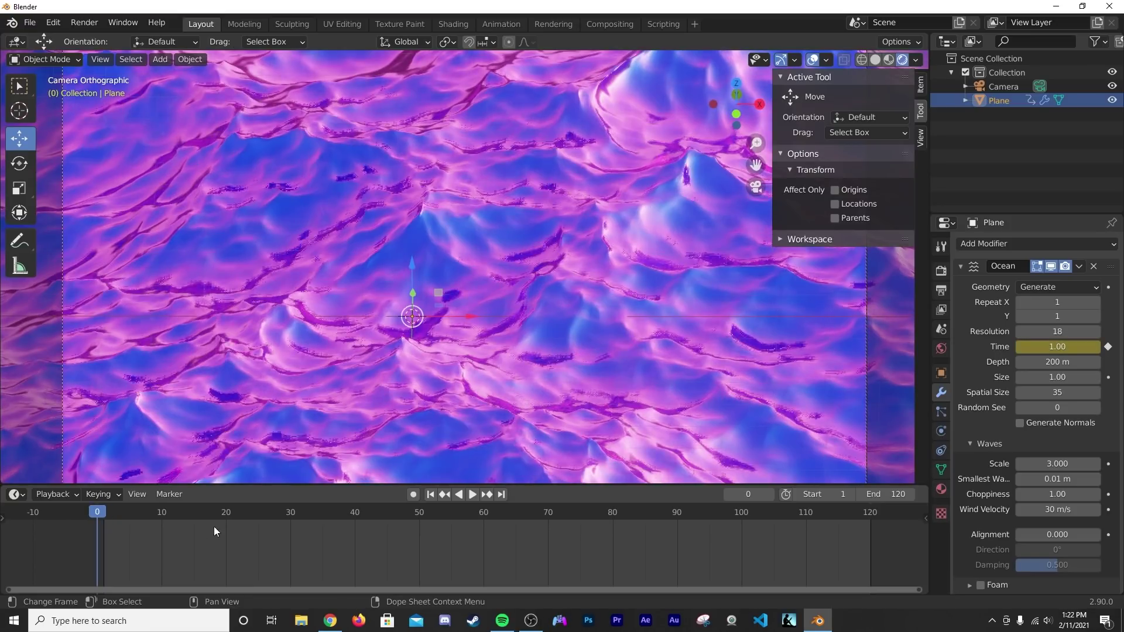
{"action": "left_click", "coordinate": [501, 494]}
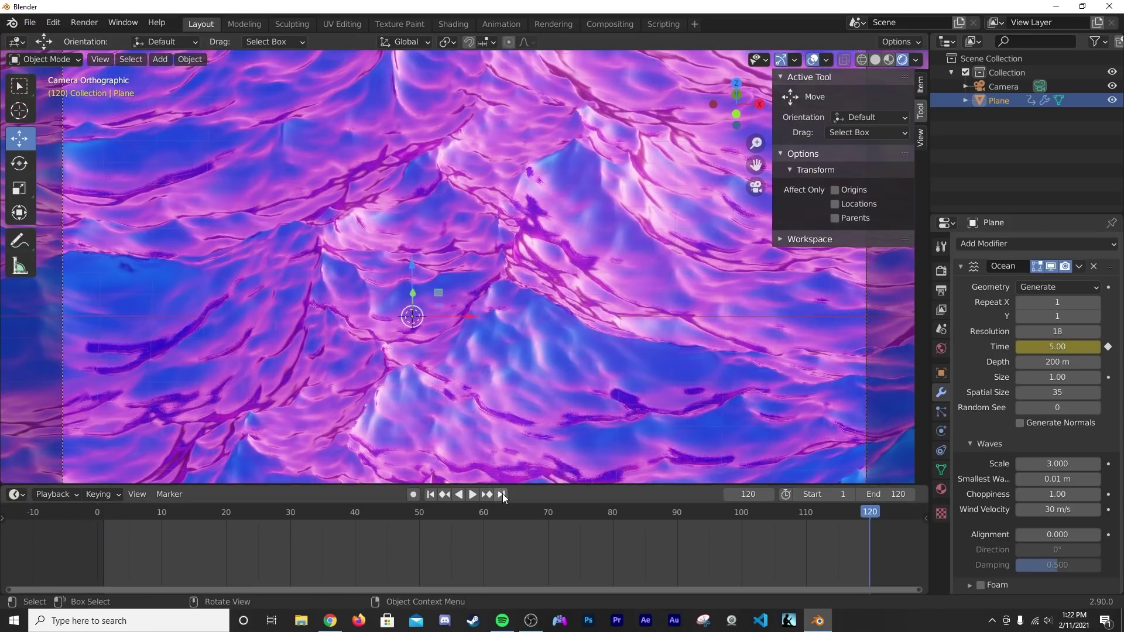
{"action": "left_click", "coordinate": [440, 495]}
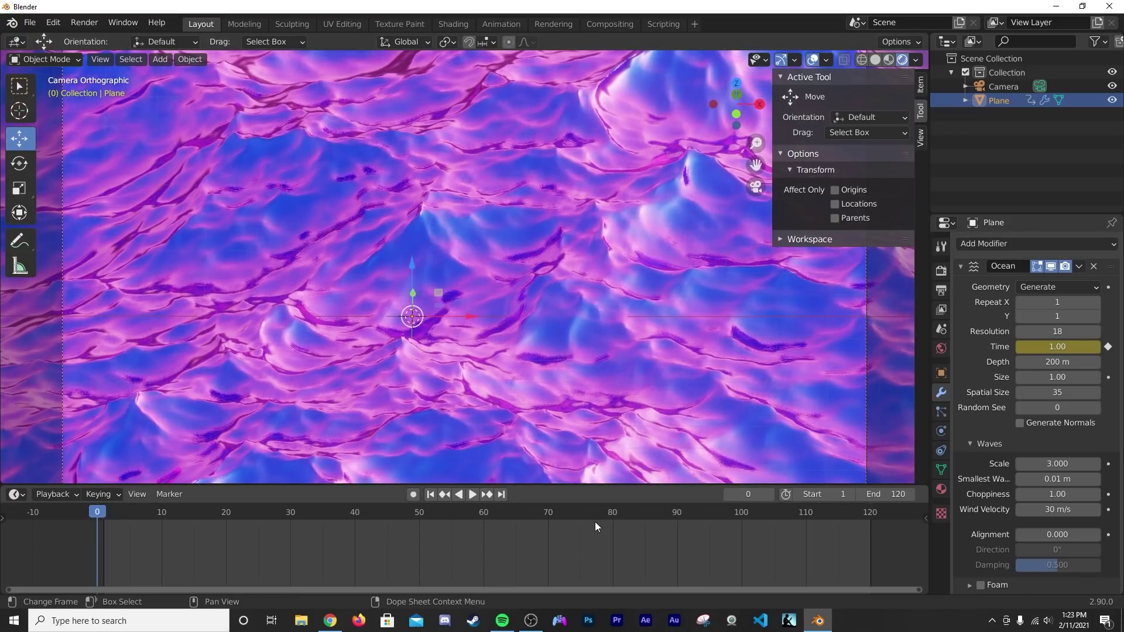
{"action": "left_click", "coordinate": [502, 495]}
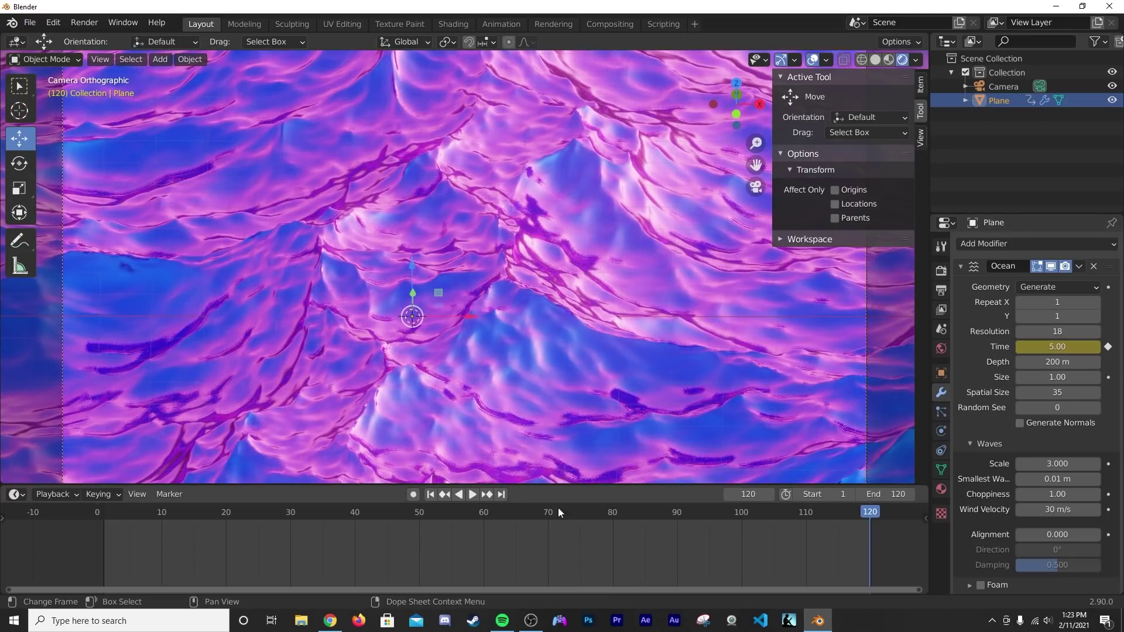
- Duplicate the plane's Ocean modifier and set the copy's Geometry to Displace
{"action": "left_click", "coordinate": [1081, 267]}
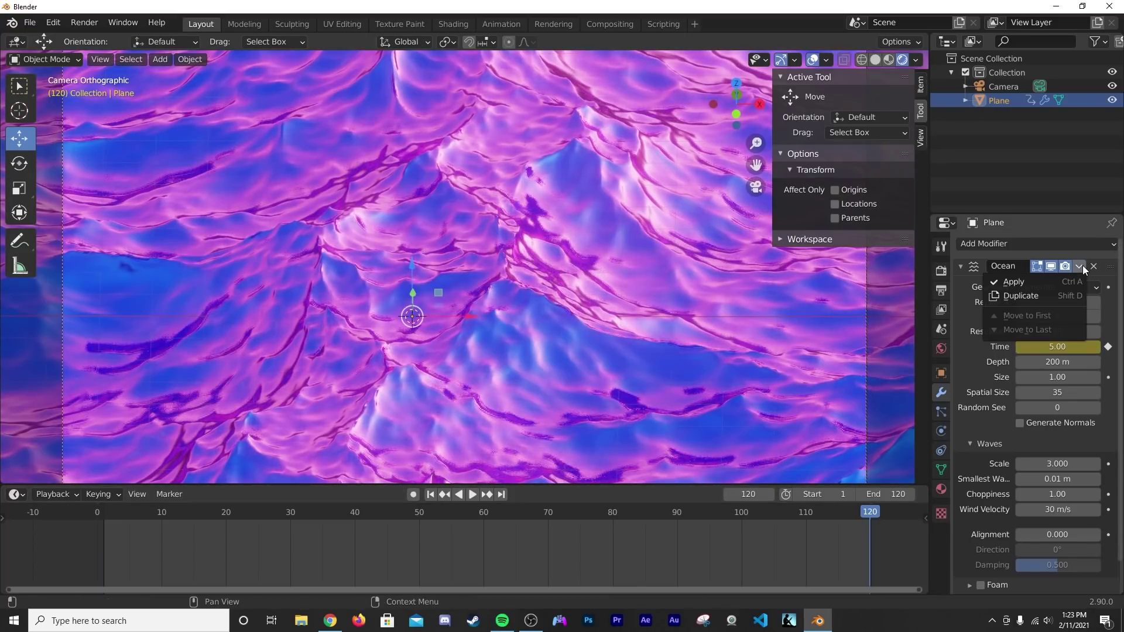
{"action": "left_click", "coordinate": [1048, 295]}
{"action": "scroll", "coordinate": [1055, 420], "scroll_direction": "down", "scroll_amount": 15}
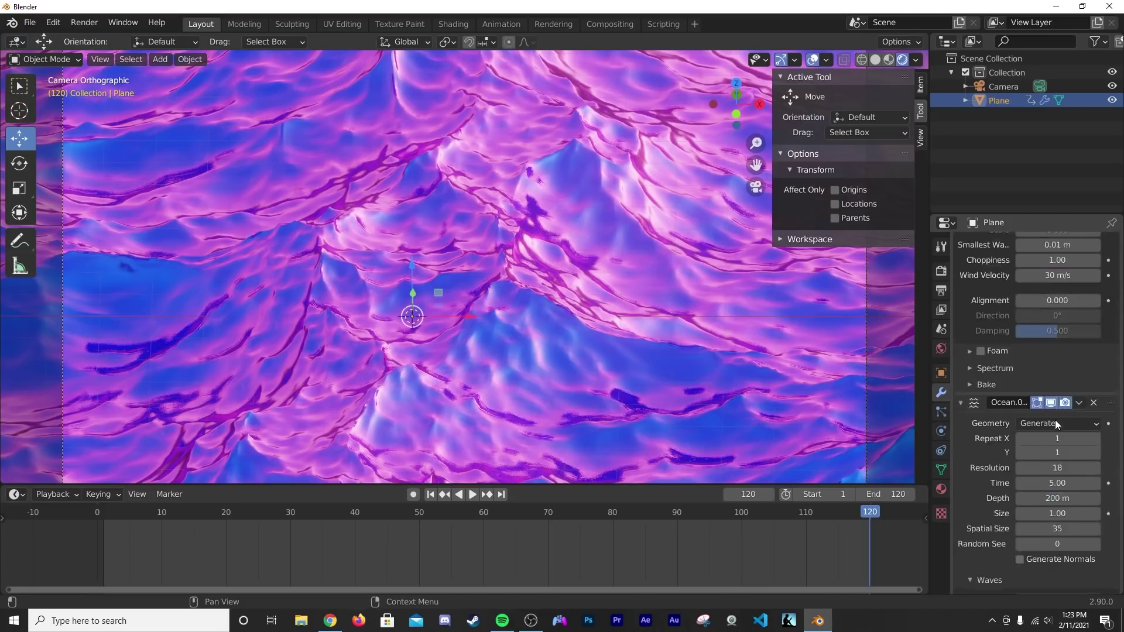
{"action": "scroll", "coordinate": [1055, 419], "scroll_direction": "up", "scroll_amount": 4}
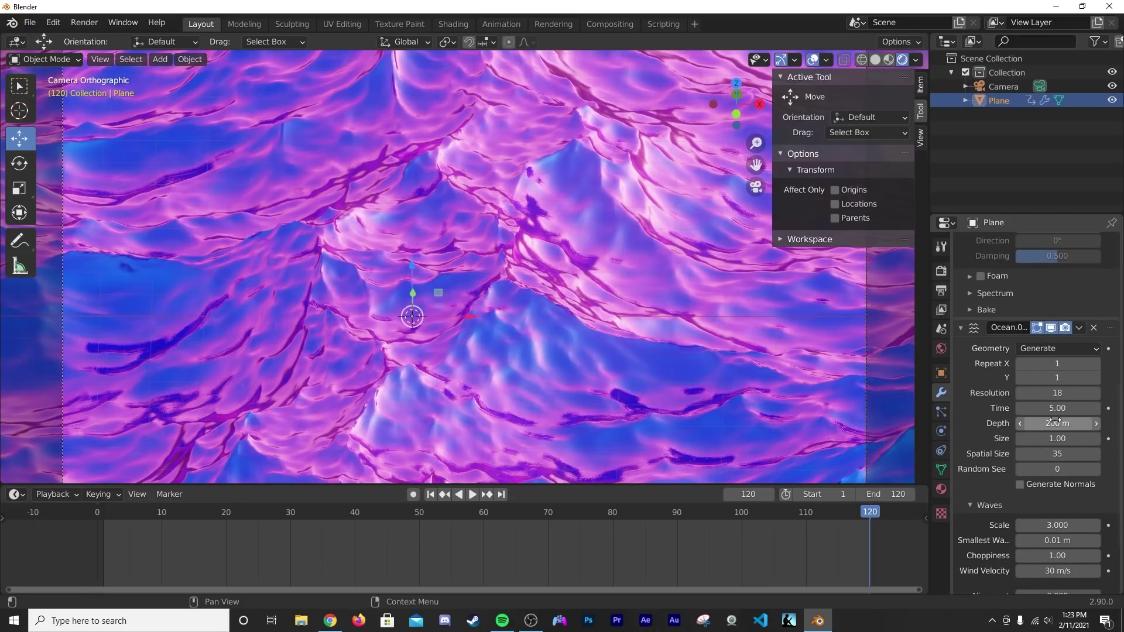
{"action": "left_click", "coordinate": [1048, 348]}
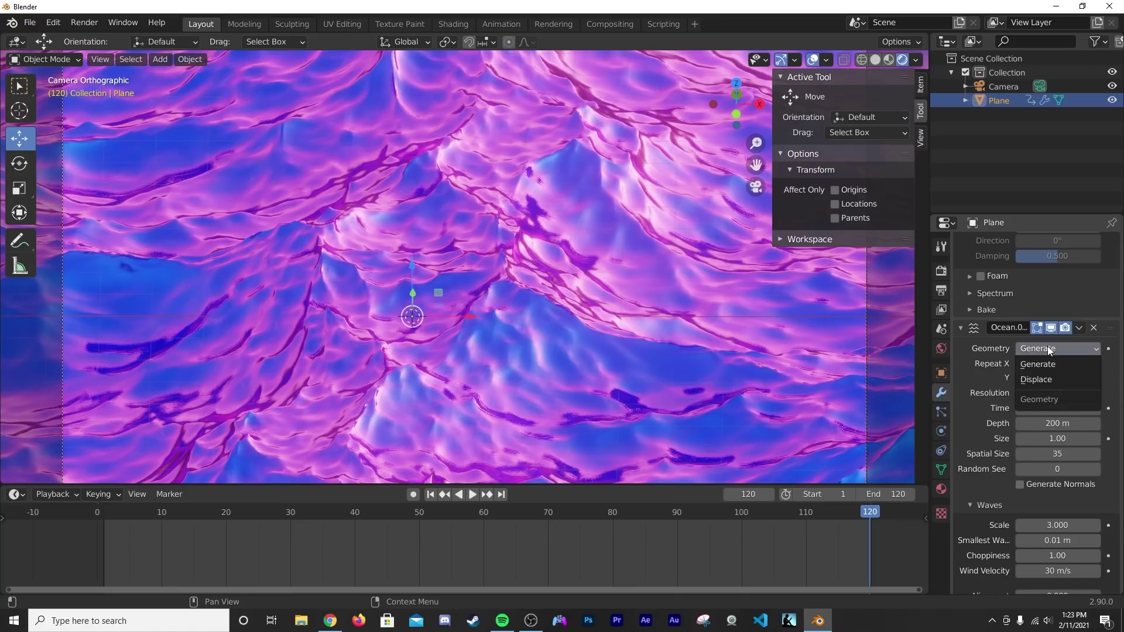
{"action": "left_click", "coordinate": [1037, 380]}
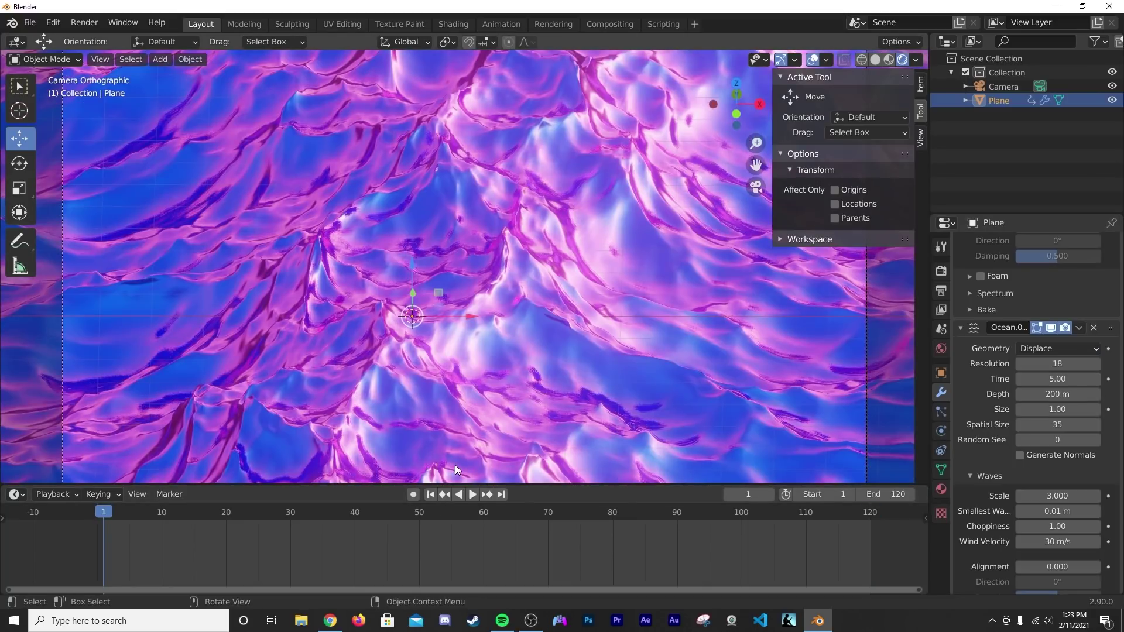
- Go to frame 0 and keyframe the duplicated Ocean modifier's Time at 5
{"action": "key", "text": "Left"}
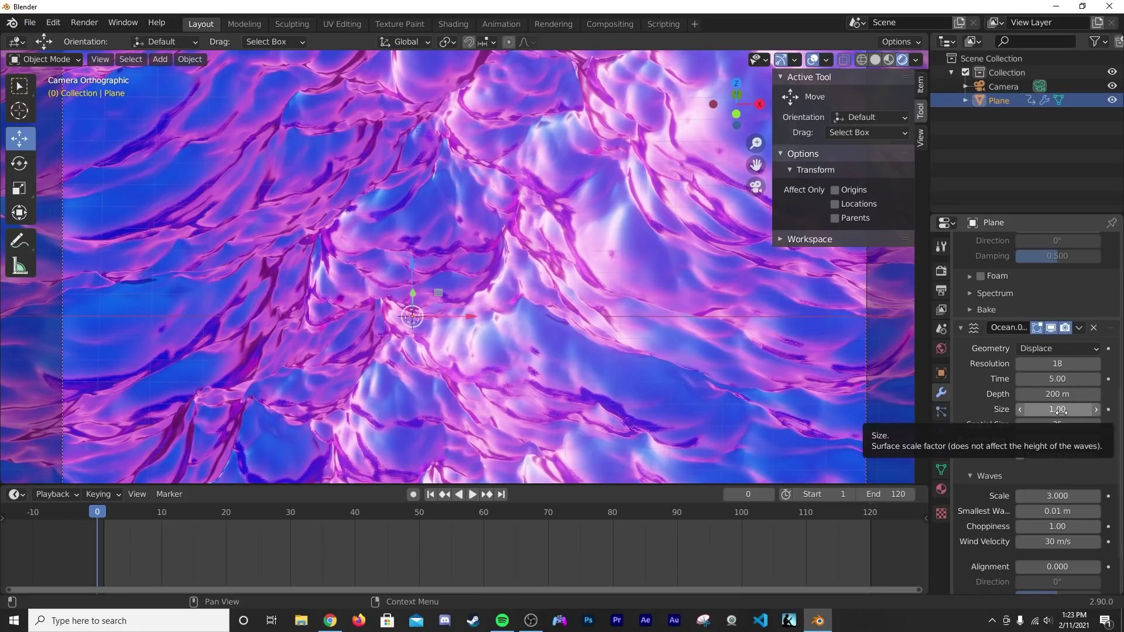
{"action": "left_click", "coordinate": [1057, 380]}
{"action": "key", "text": "Return"}
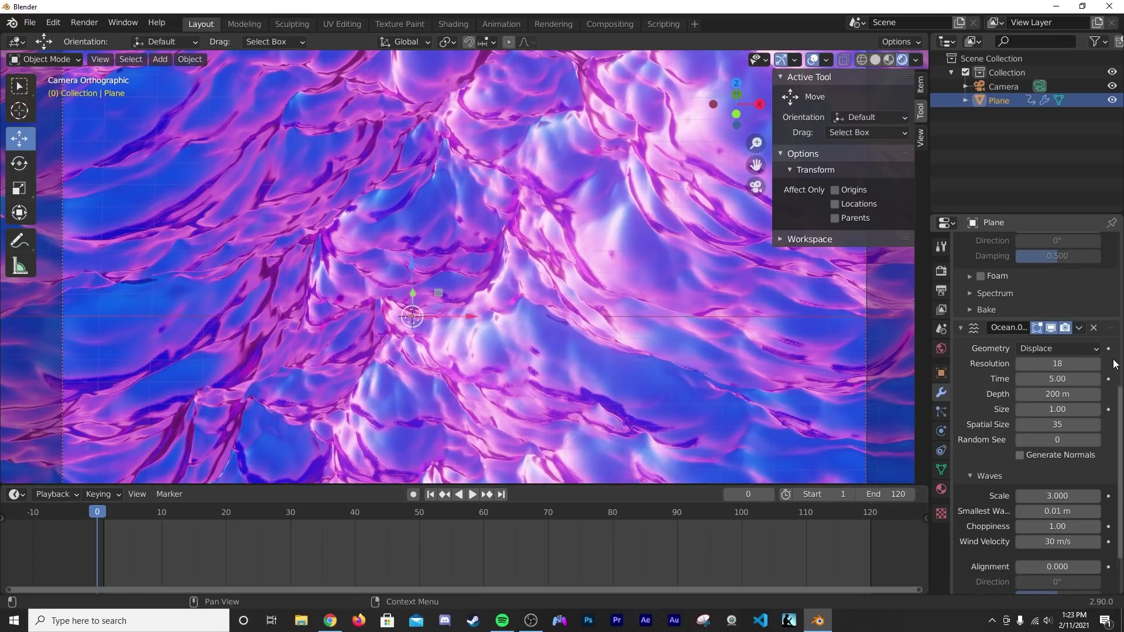
{"action": "left_click", "coordinate": [1108, 380]}
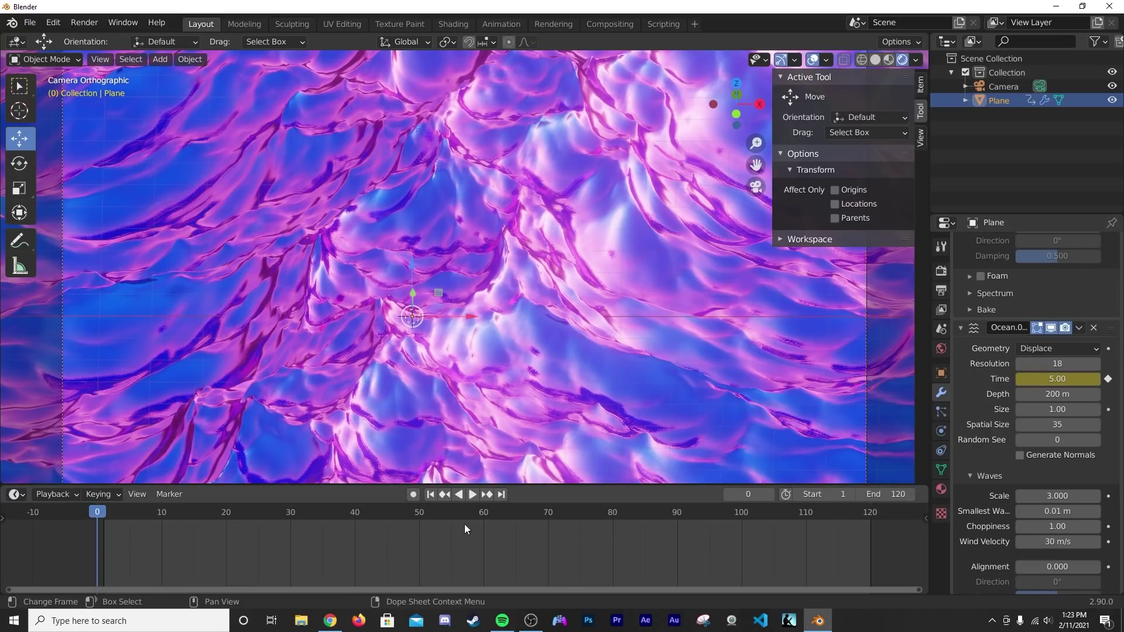
- Keyframe the duplicated Ocean modifier's Time at 10 on frame 120, and play back the animation briefly
{"action": "key", "text": "shift+Right"}
{"action": "double_click", "coordinate": [1058, 378]}
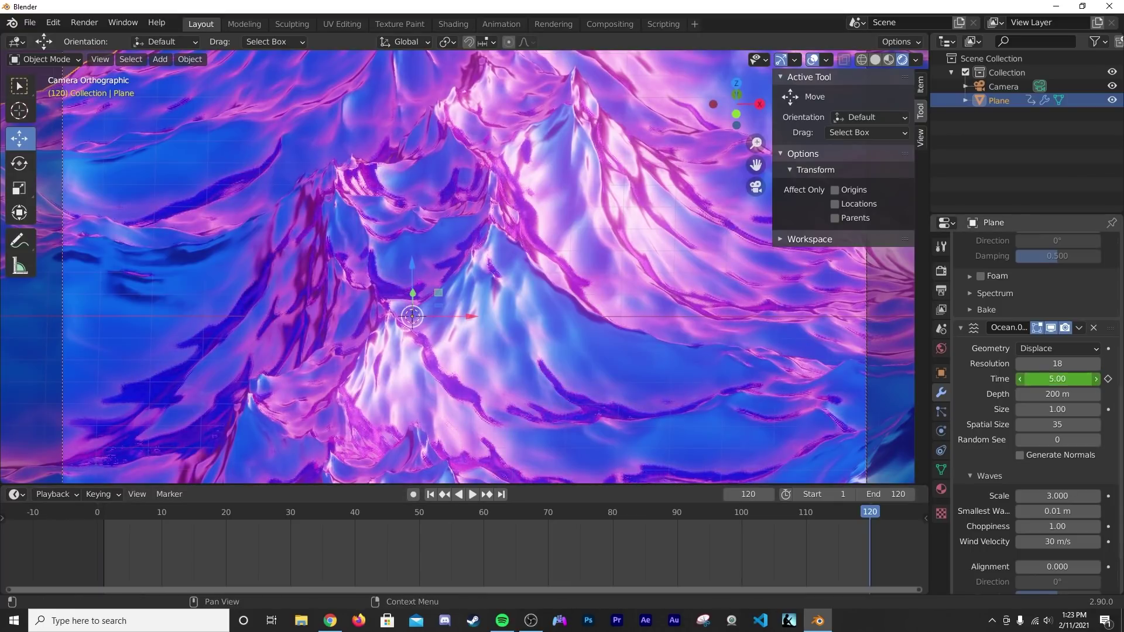
{"action": "type", "text": "10"}
{"action": "key", "text": "Return"}
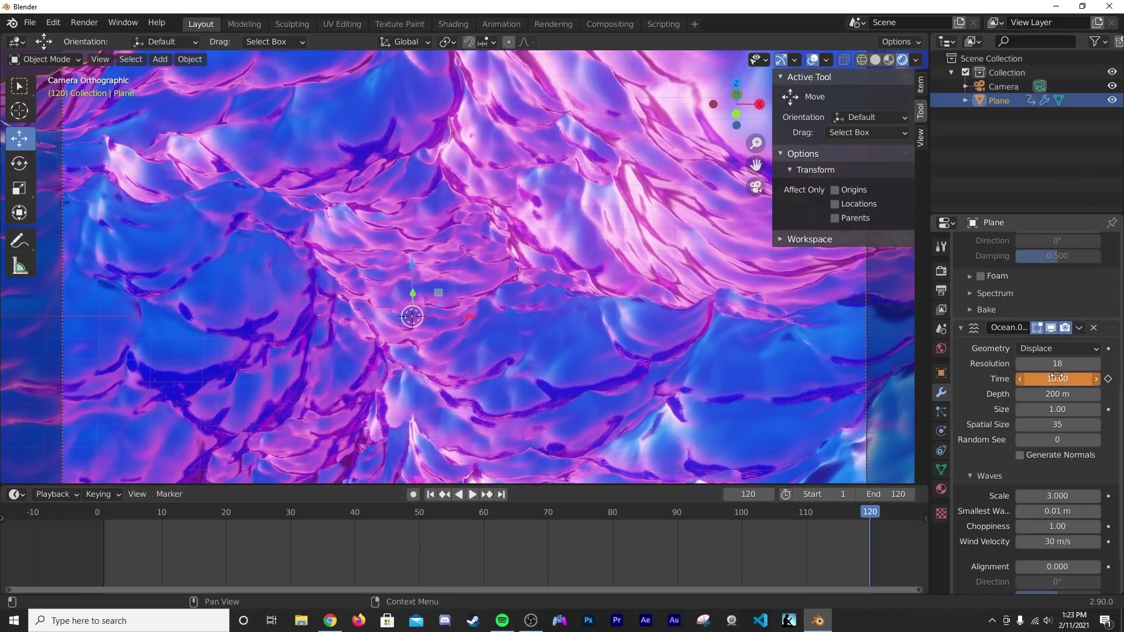
{"action": "left_click", "coordinate": [1107, 379]}
{"action": "key", "text": "space"}
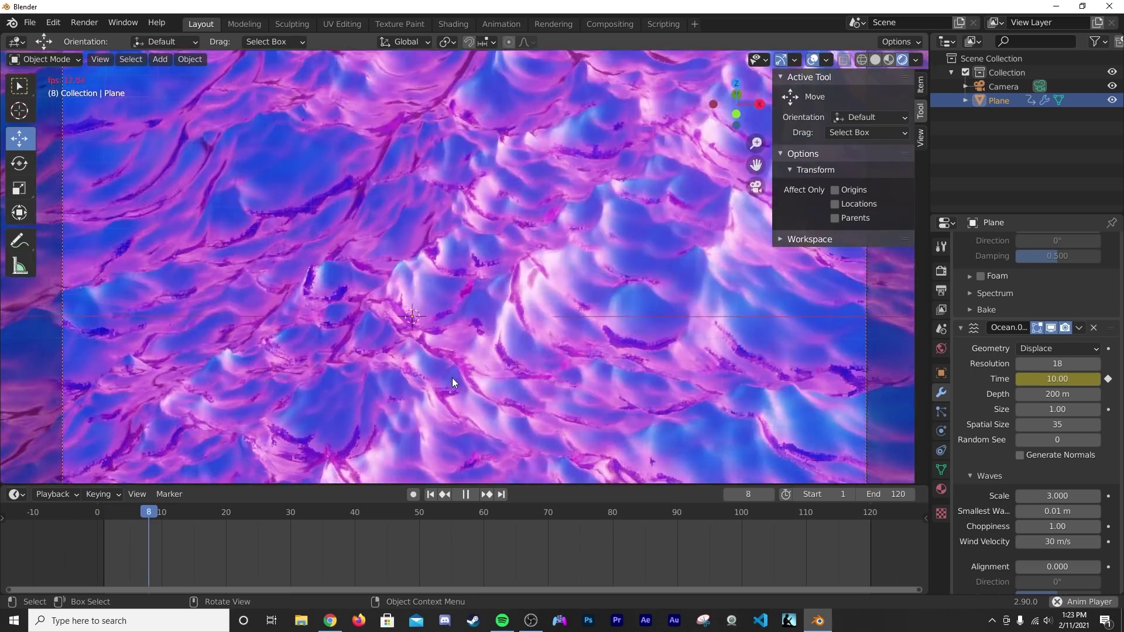
{"action": "key", "text": "space"}
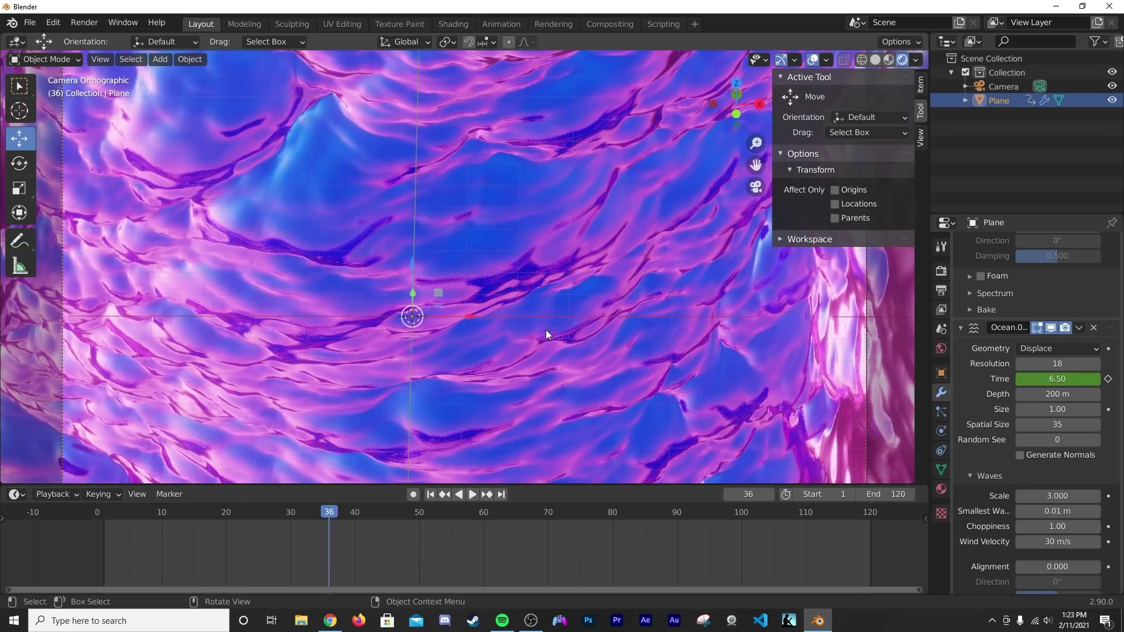
- Go to frame 0, set the first Ocean modifier's wave Scale to 0 and keyframe it
{"action": "left_click", "coordinate": [431, 494]}
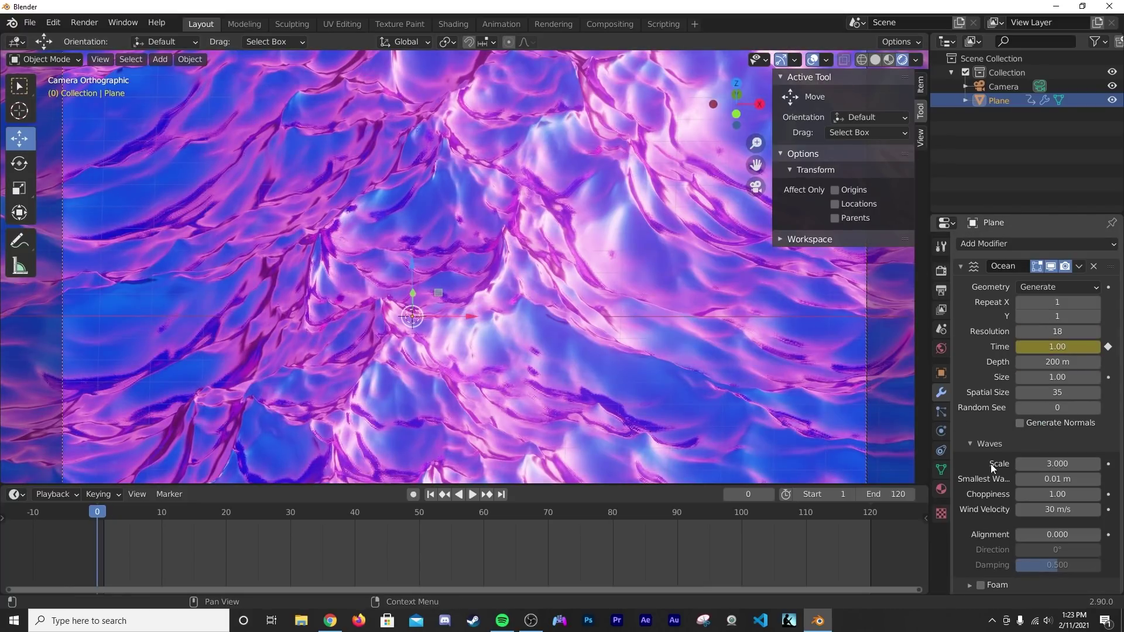
{"action": "left_click", "coordinate": [1043, 463]}
{"action": "type", "text": "10"}
{"action": "key", "text": "Return"}
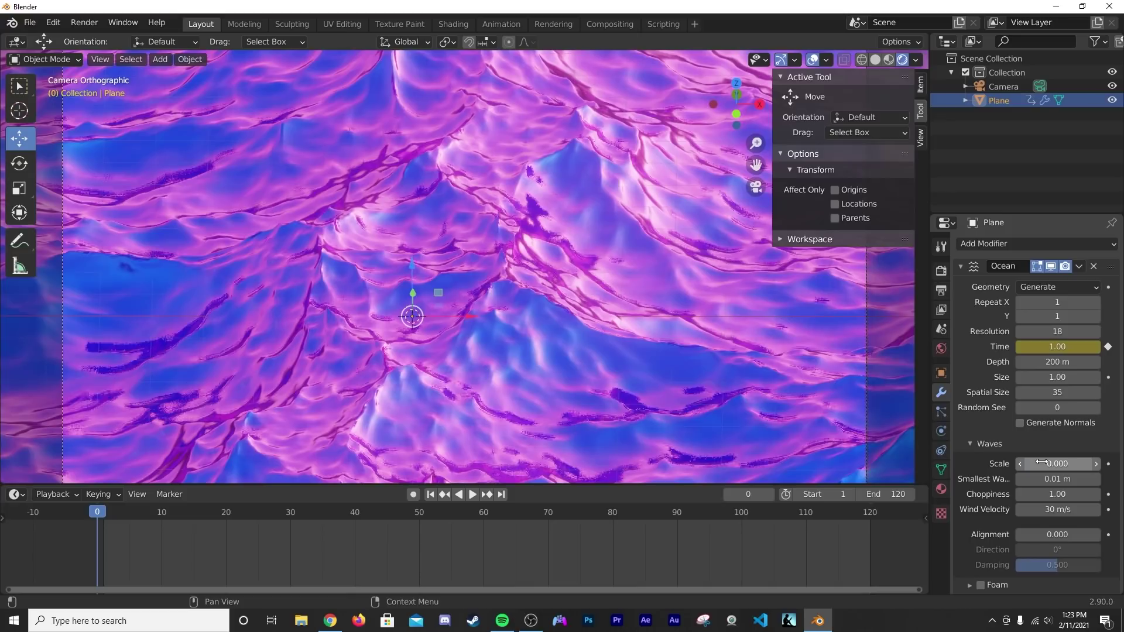
{"action": "left_click", "coordinate": [1109, 464]}
- Go to frame 120, set the first Ocean modifier's wave Scale to 3 and keyframe it
{"action": "left_click", "coordinate": [502, 494]}
{"action": "left_click", "coordinate": [1048, 464]}
{"action": "type", "text": "3"}
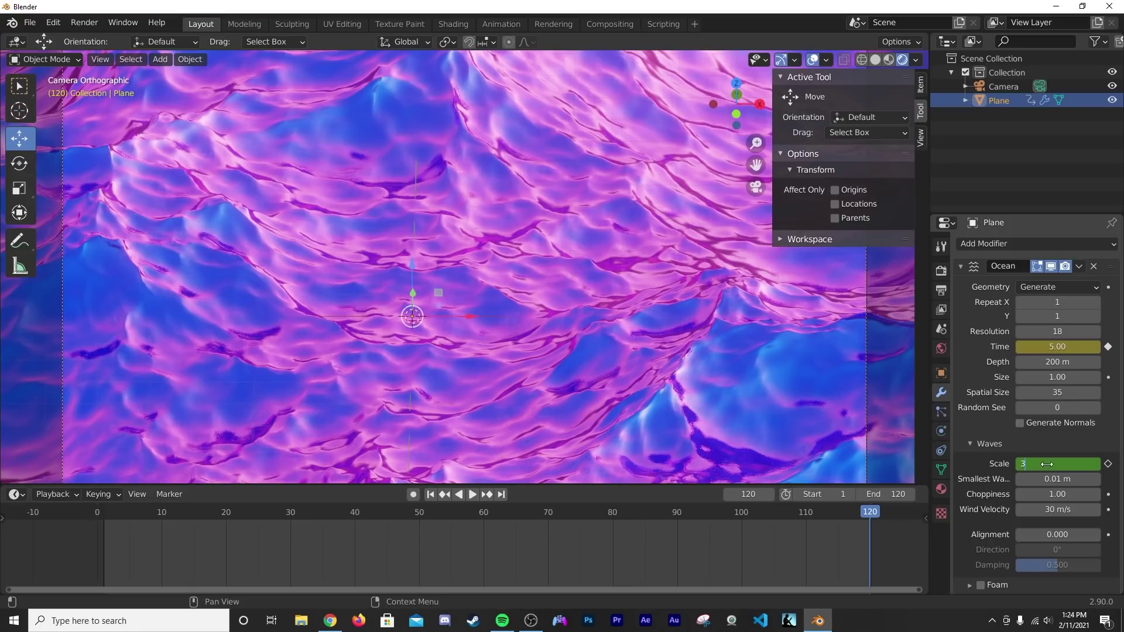
{"action": "key", "text": "Return"}
{"action": "left_click", "coordinate": [1108, 464]}
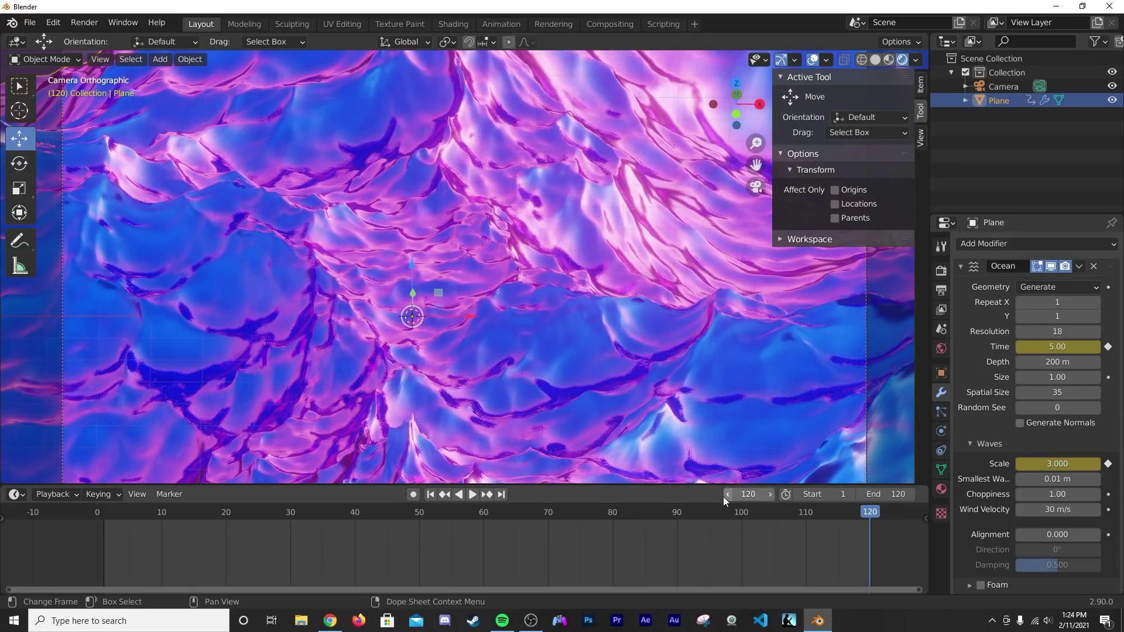
- Return to frame 0 and keyframe the duplicated Ocean modifier's wave Scale at 3
{"action": "left_click", "coordinate": [434, 494]}
{"action": "scroll", "coordinate": [1051, 477], "scroll_direction": "down", "scroll_amount": 3}
{"action": "scroll", "coordinate": [1050, 477], "scroll_direction": "up", "scroll_amount": 2}
{"action": "scroll", "coordinate": [1050, 477], "scroll_direction": "down", "scroll_amount": 12}
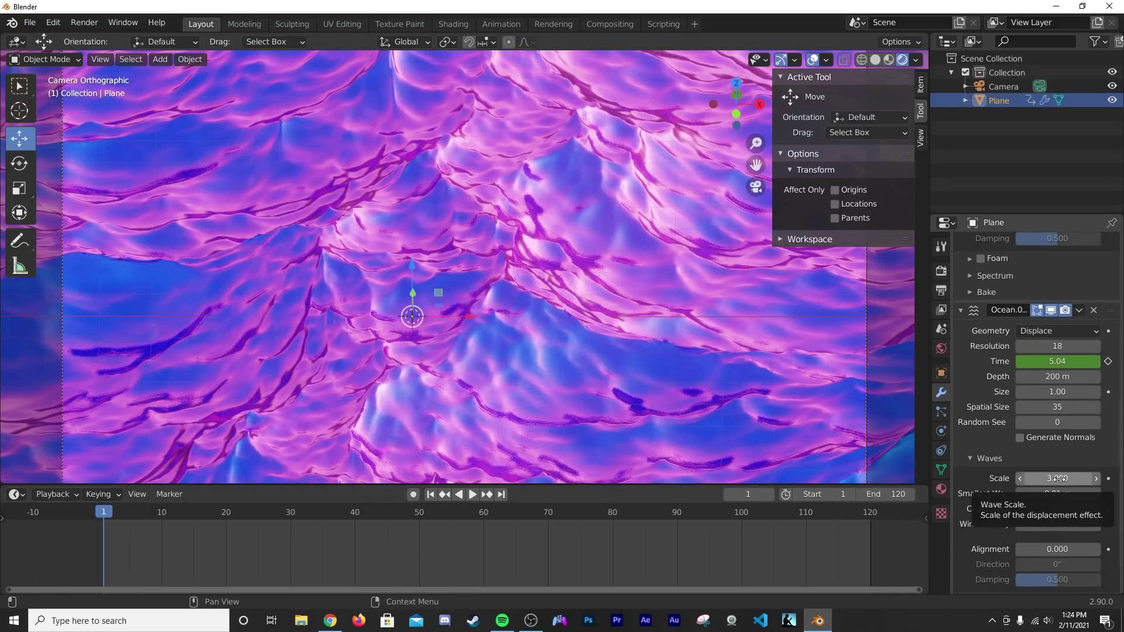
{"action": "key", "text": "Left"}
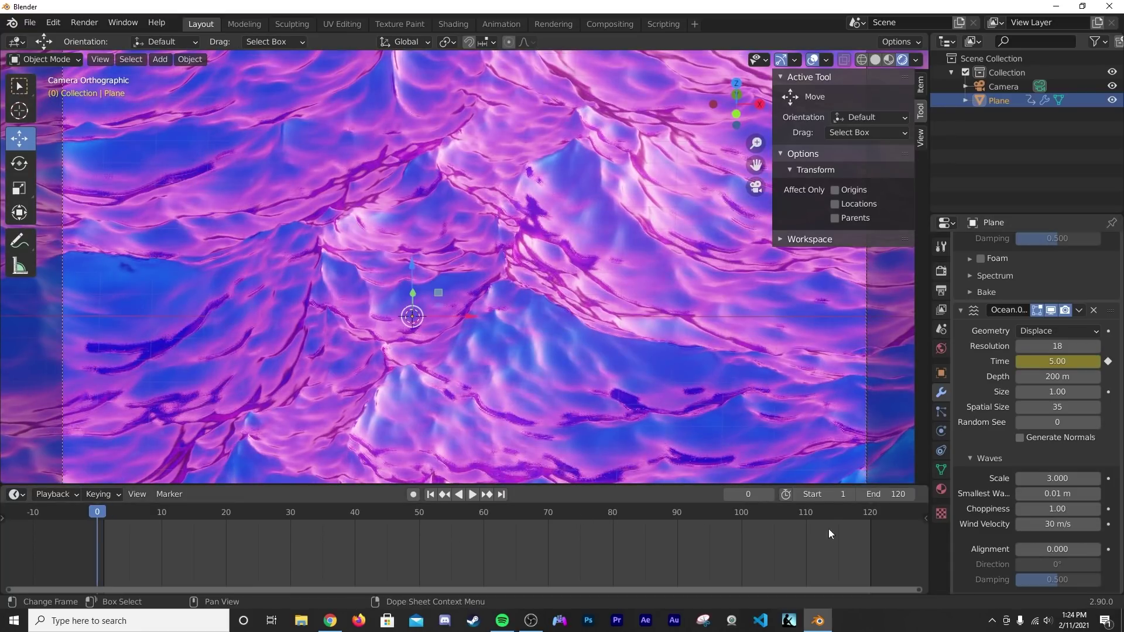
{"action": "left_click", "coordinate": [1109, 478]}
- Go to frame 120, set the duplicated Ocean modifier's wave Scale to 0 and keyframe it
{"action": "left_click", "coordinate": [494, 499]}
{"action": "double_click", "coordinate": [1039, 479]}
{"action": "type", "text": "0"}
{"action": "key", "text": "Return"}
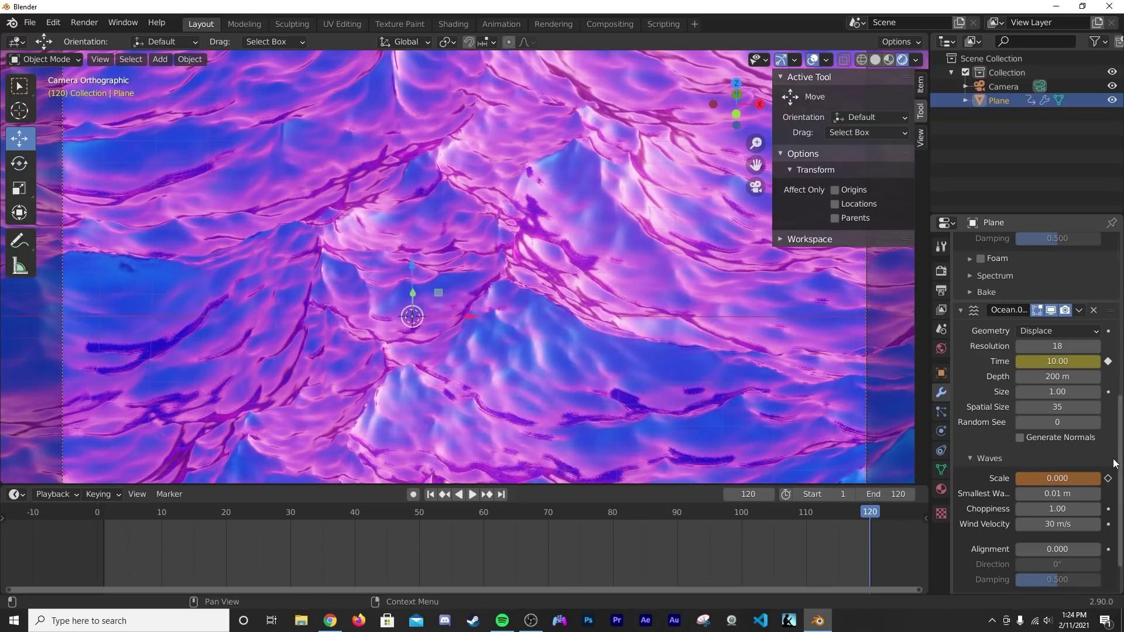
{"action": "left_click", "coordinate": [1108, 479]}
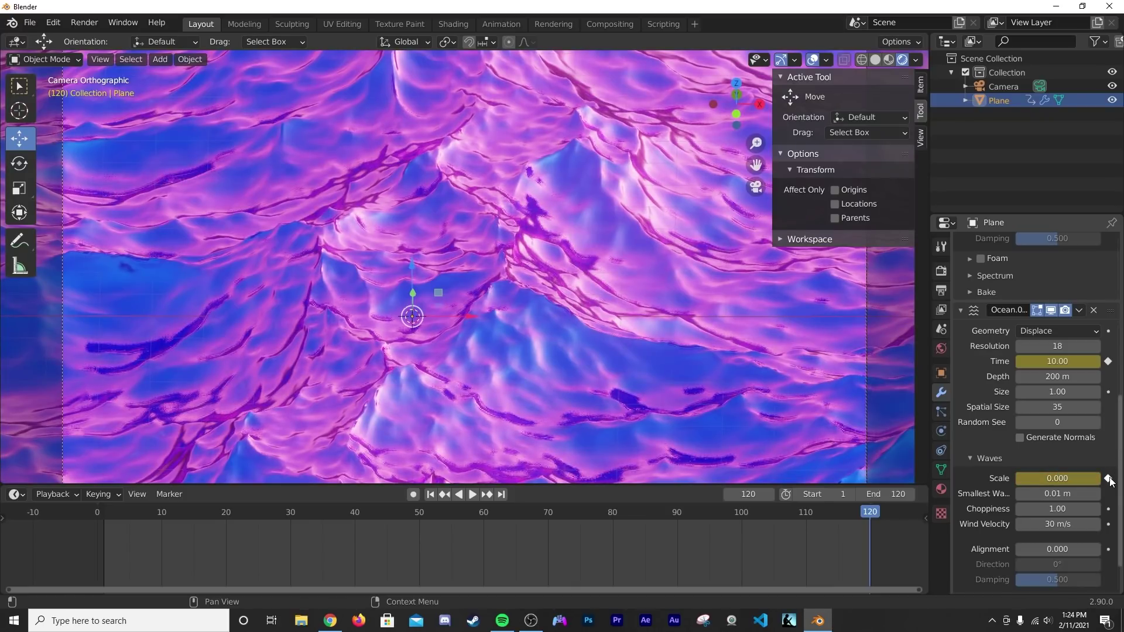
- Compare the ocean surface at frames 0 and 120, and play back the animation to check the loop
{"action": "left_click", "coordinate": [434, 494]}
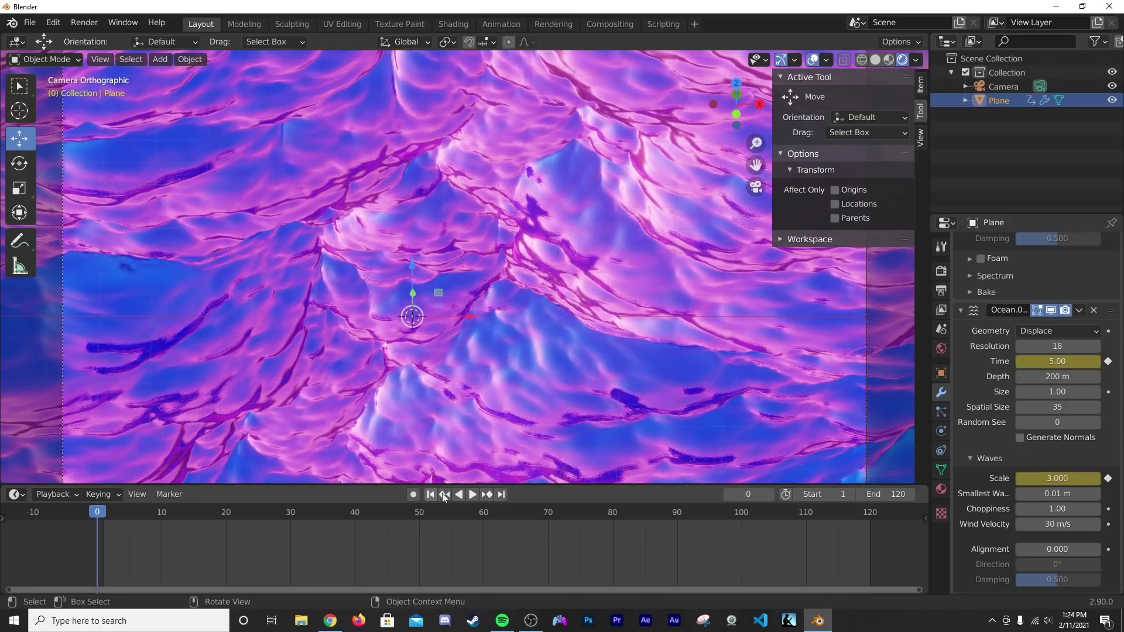
{"action": "left_click", "coordinate": [502, 494]}
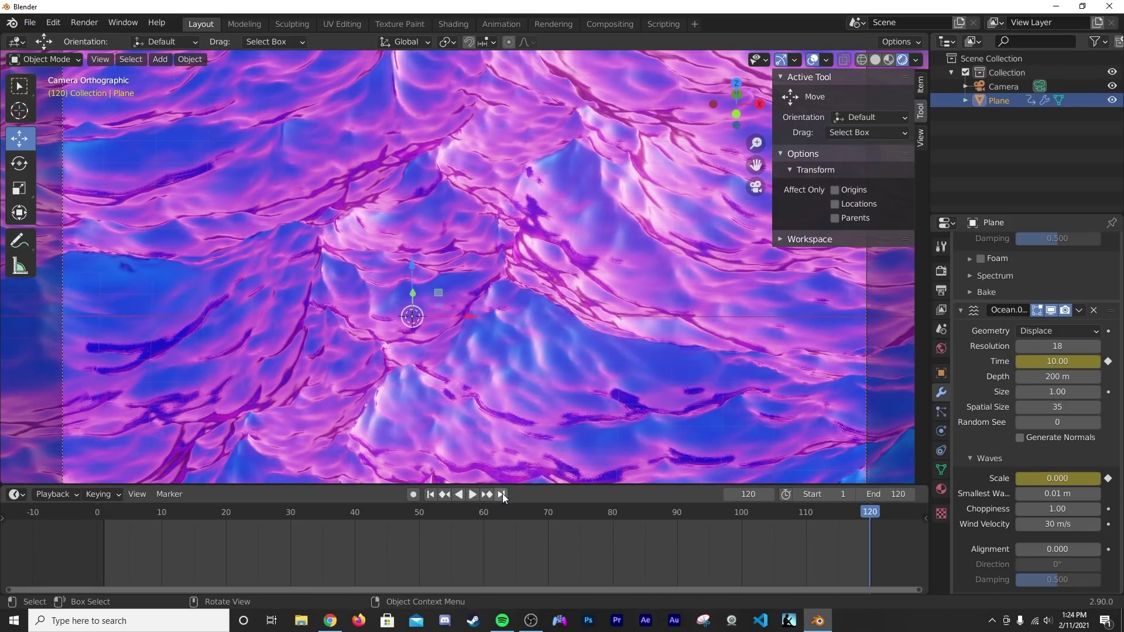
{"action": "left_click", "coordinate": [444, 494]}
{"action": "key", "text": "space"}
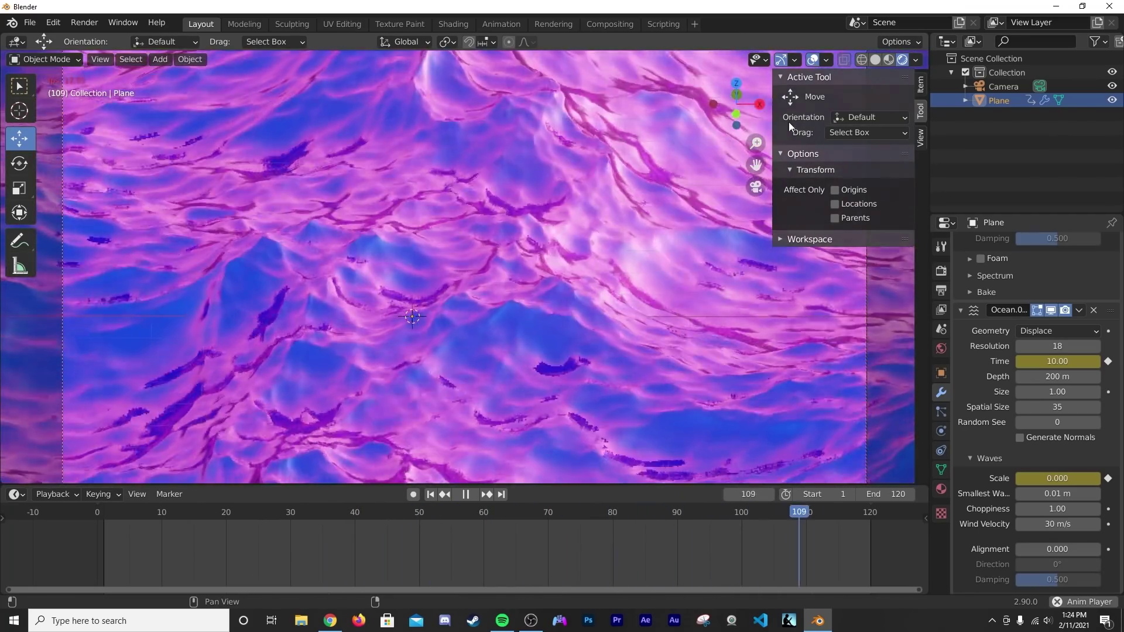
{"action": "scroll", "coordinate": [1077, 469], "scroll_direction": "up", "scroll_amount": 10}
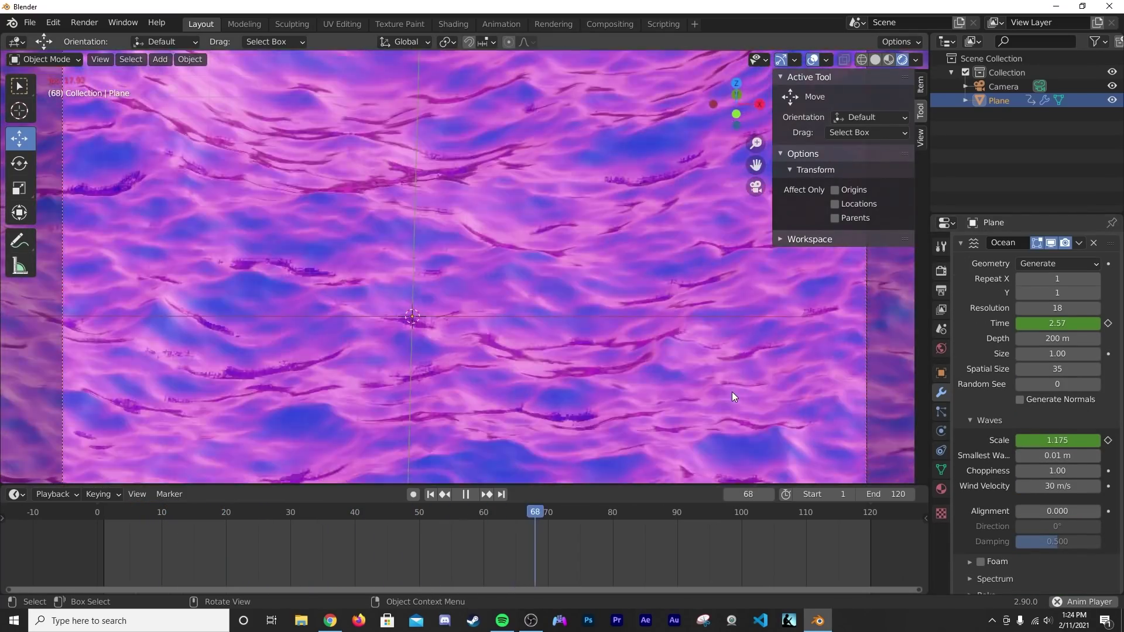
{"action": "key", "text": "space"}
- Set the scene's render output file format to FFmpeg video
{"action": "left_click", "coordinate": [941, 271]}
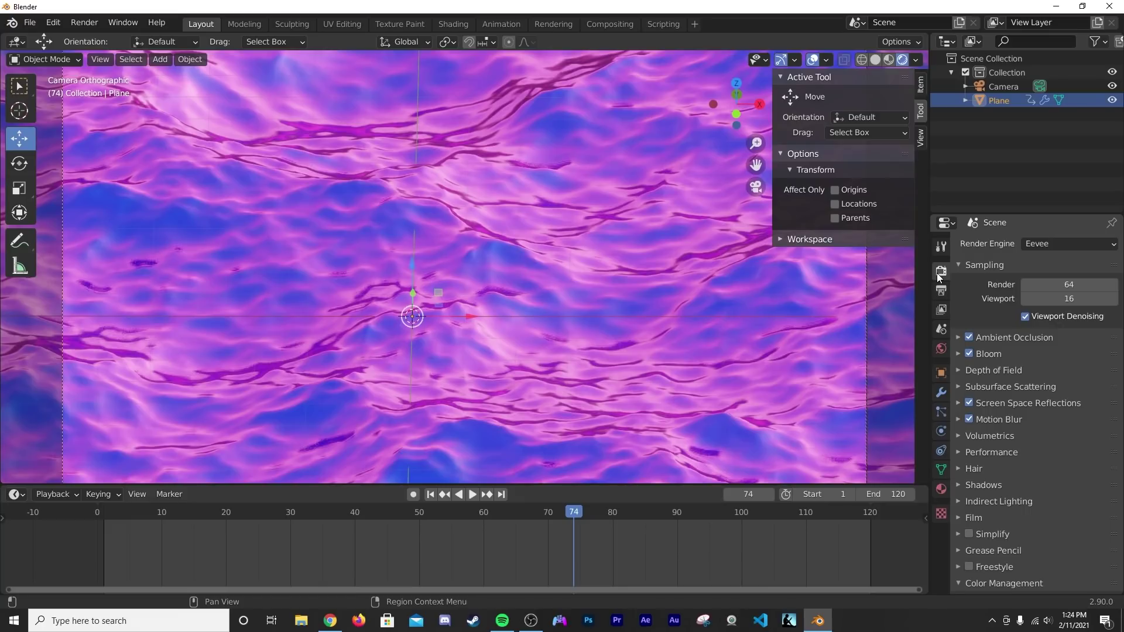
{"action": "left_click", "coordinate": [941, 291]}
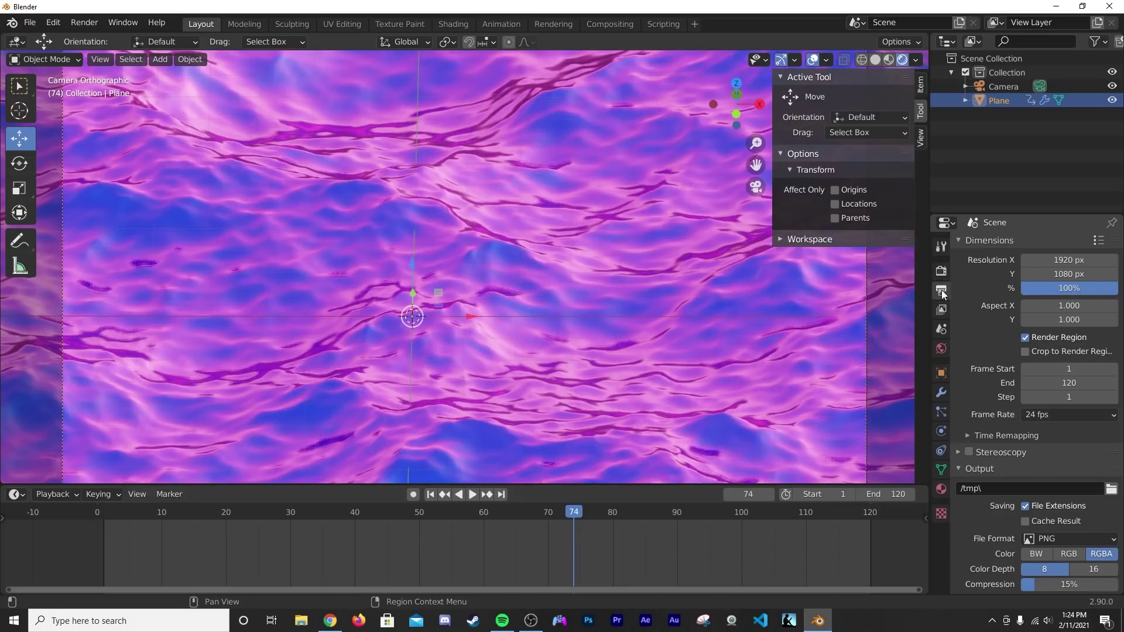
{"action": "scroll", "coordinate": [1060, 462], "scroll_direction": "down", "scroll_amount": 3}
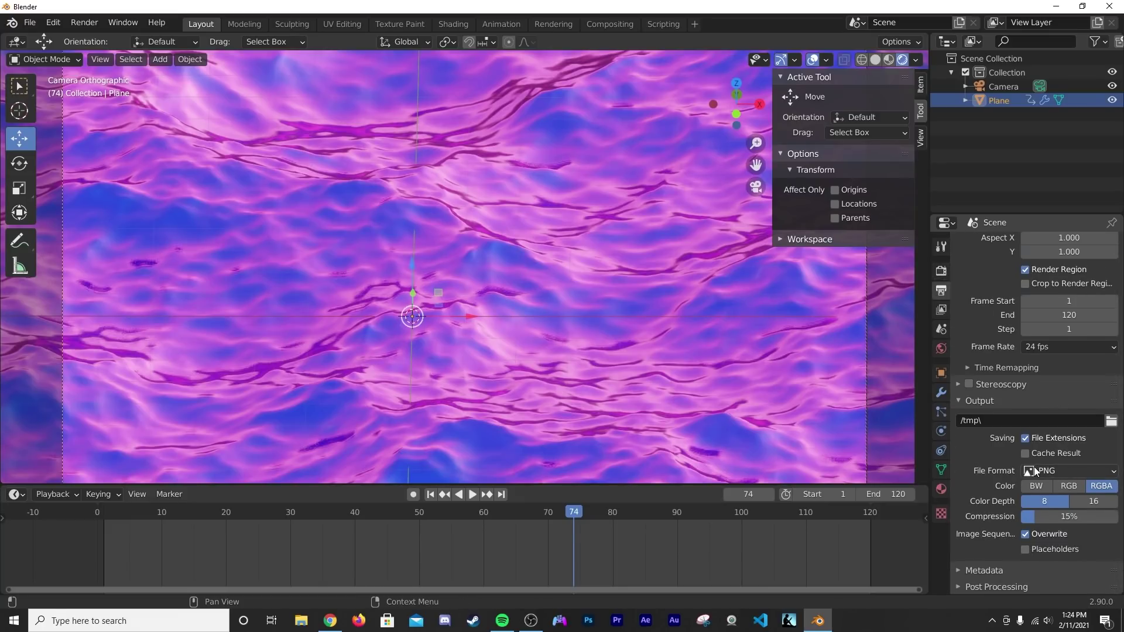
{"action": "left_click", "coordinate": [1053, 472]}
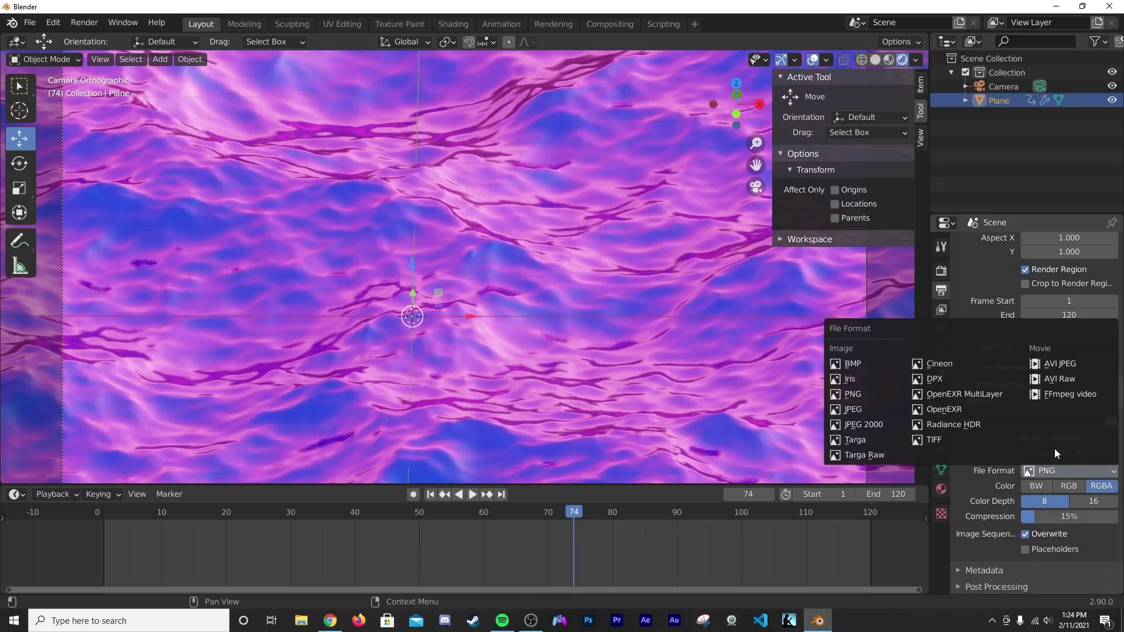
{"action": "left_click", "coordinate": [1060, 393]}
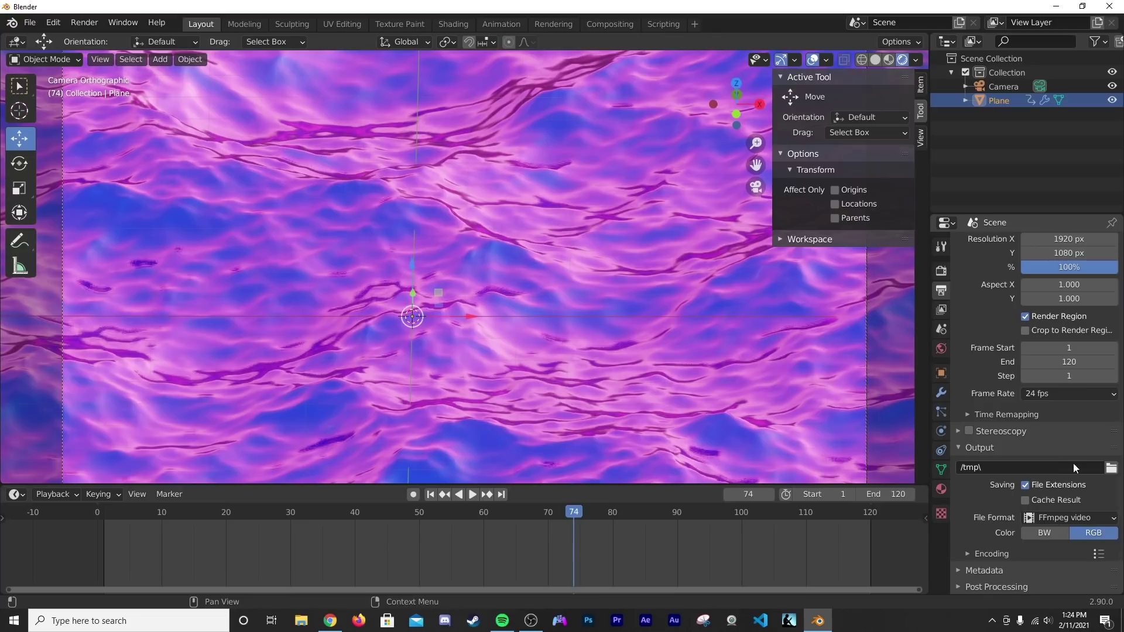
- Set the video encoding container to MPEG-4 and the output quality to Perceptually lossless
{"action": "left_click", "coordinate": [995, 554]}
{"action": "scroll", "coordinate": [995, 556], "scroll_direction": "down", "scroll_amount": 3}
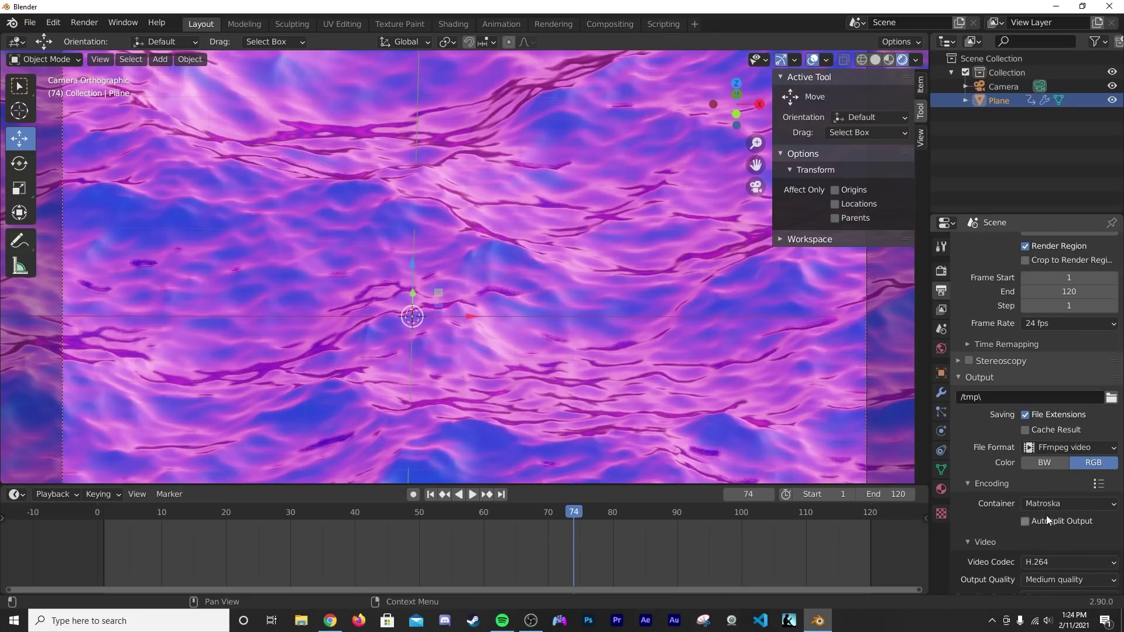
{"action": "left_click", "coordinate": [1047, 505]}
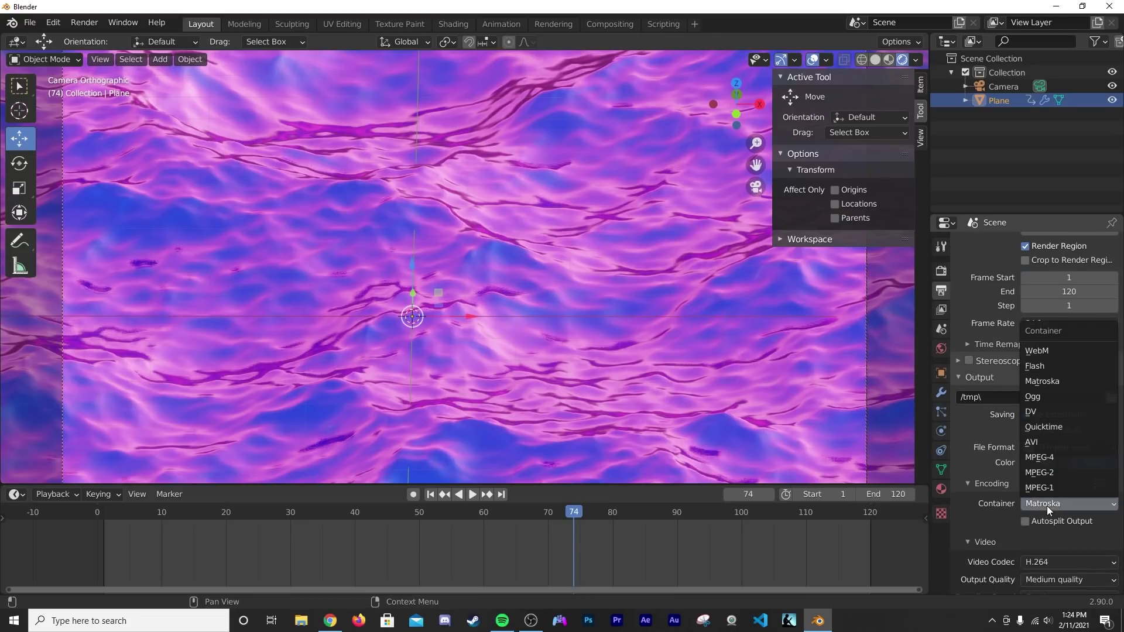
{"action": "left_click", "coordinate": [1056, 459]}
{"action": "left_click", "coordinate": [1043, 579]}
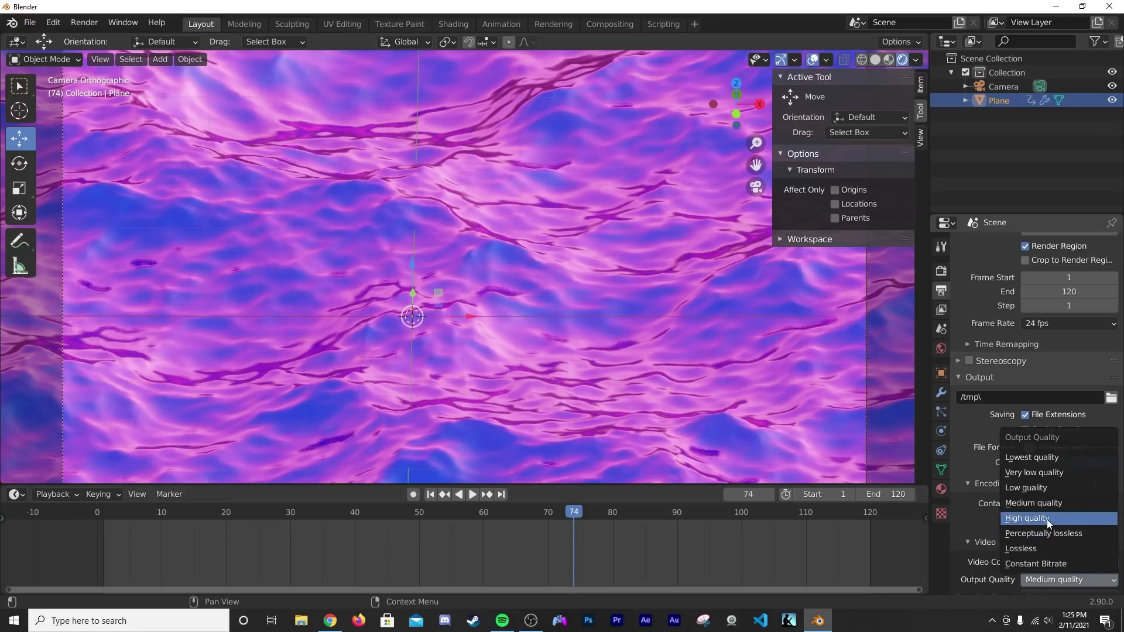
{"action": "left_click", "coordinate": [1051, 534]}
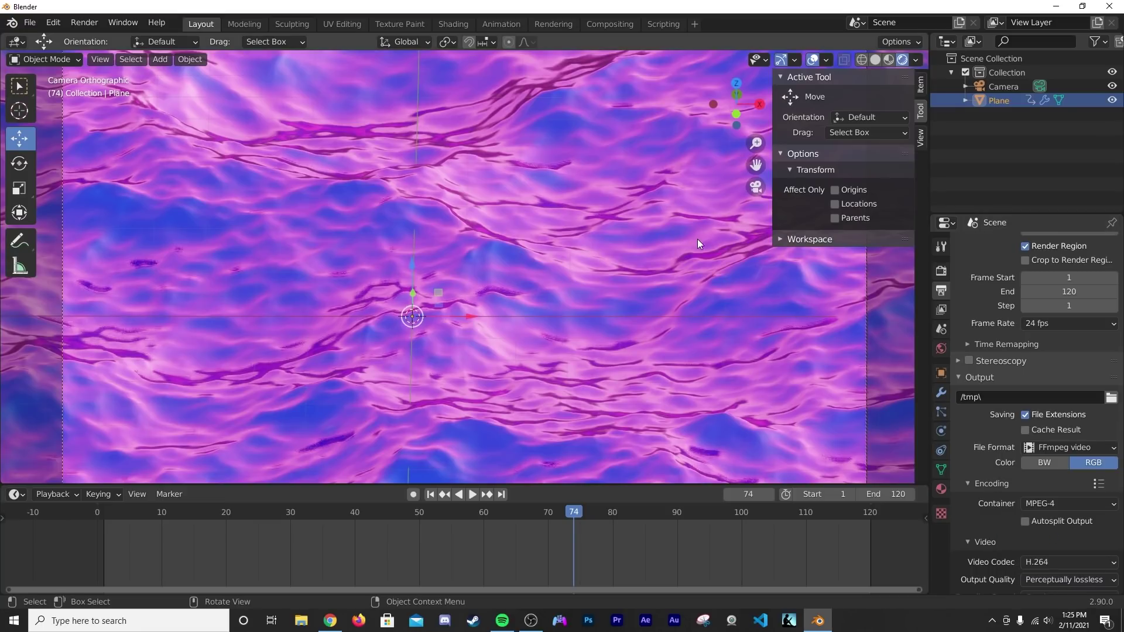